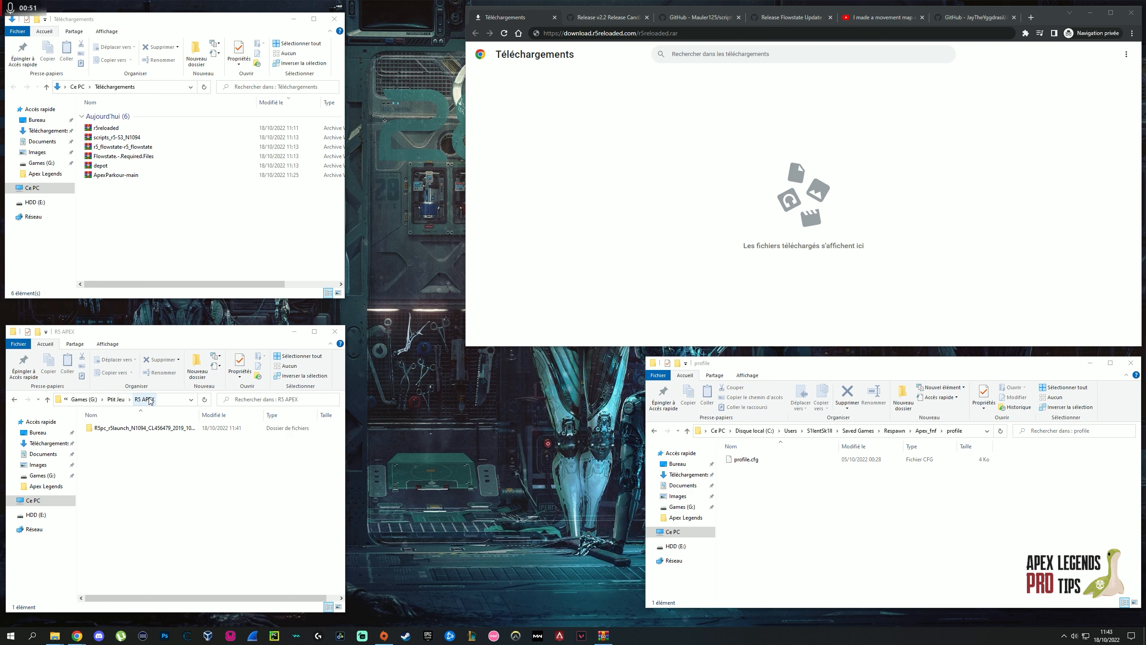
drag(127, 466, 149, 424)
drag(176, 468, 104, 427)
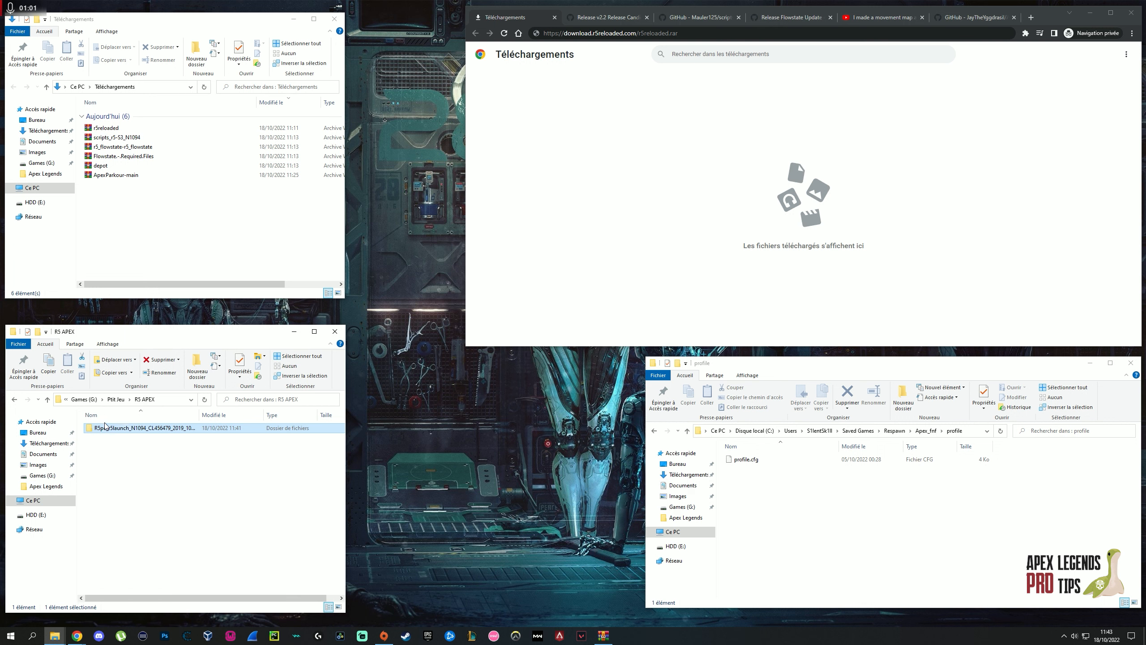
click(179, 460)
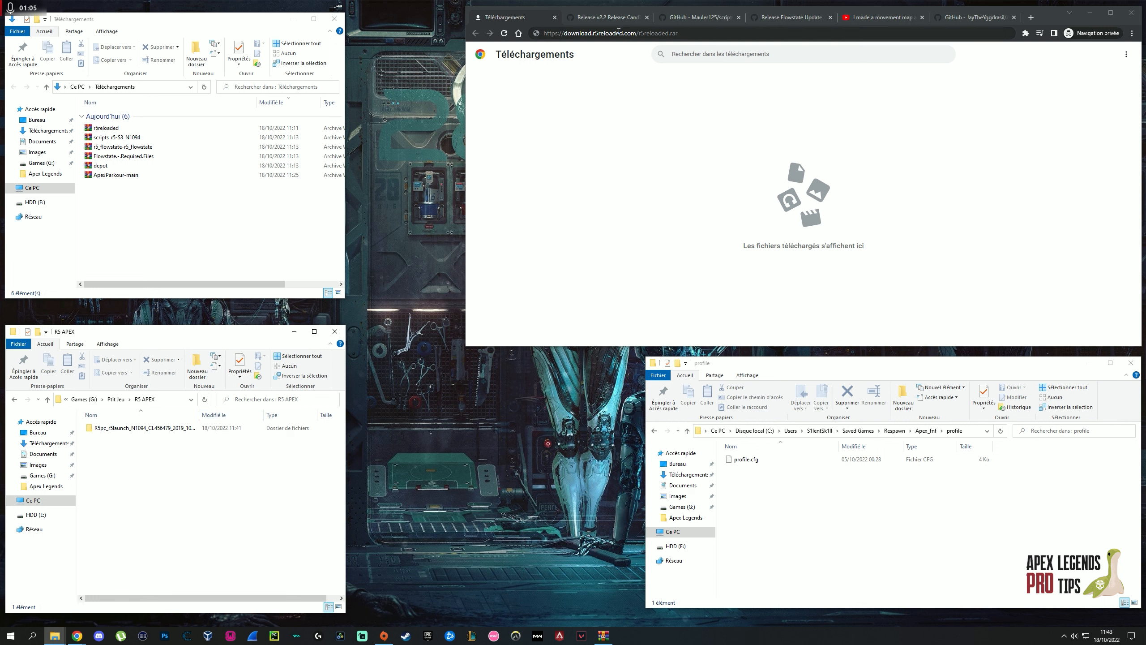
- Open the r5reloaded archive from the downloads folder and select its R5pc_r5launch game folder
click(570, 38)
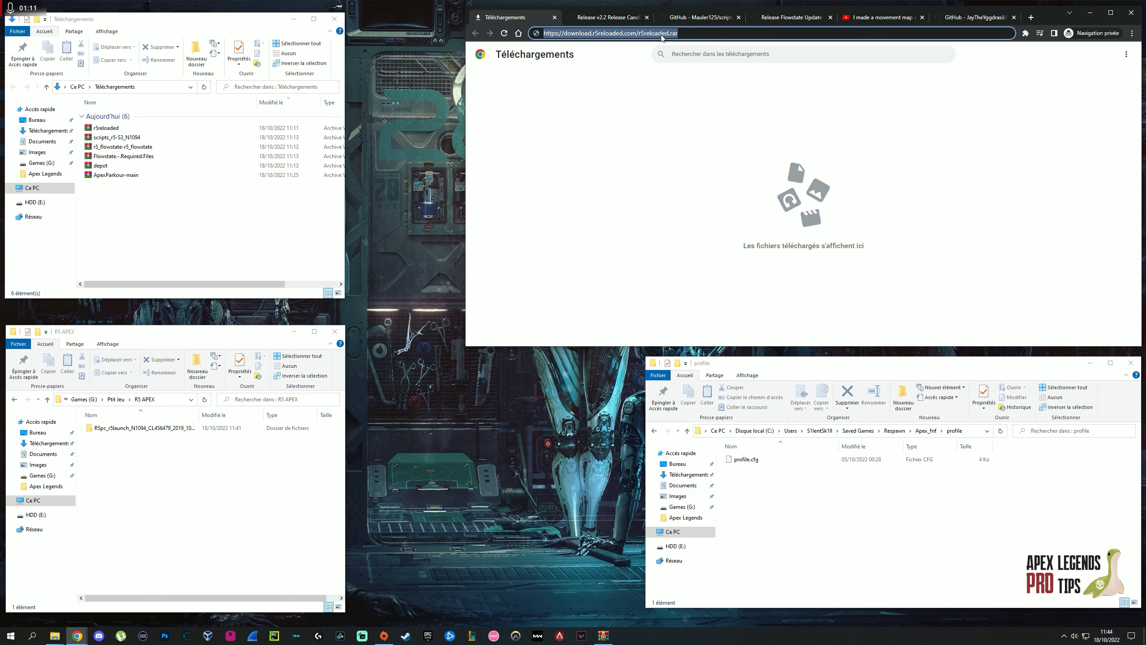
double_click(130, 128)
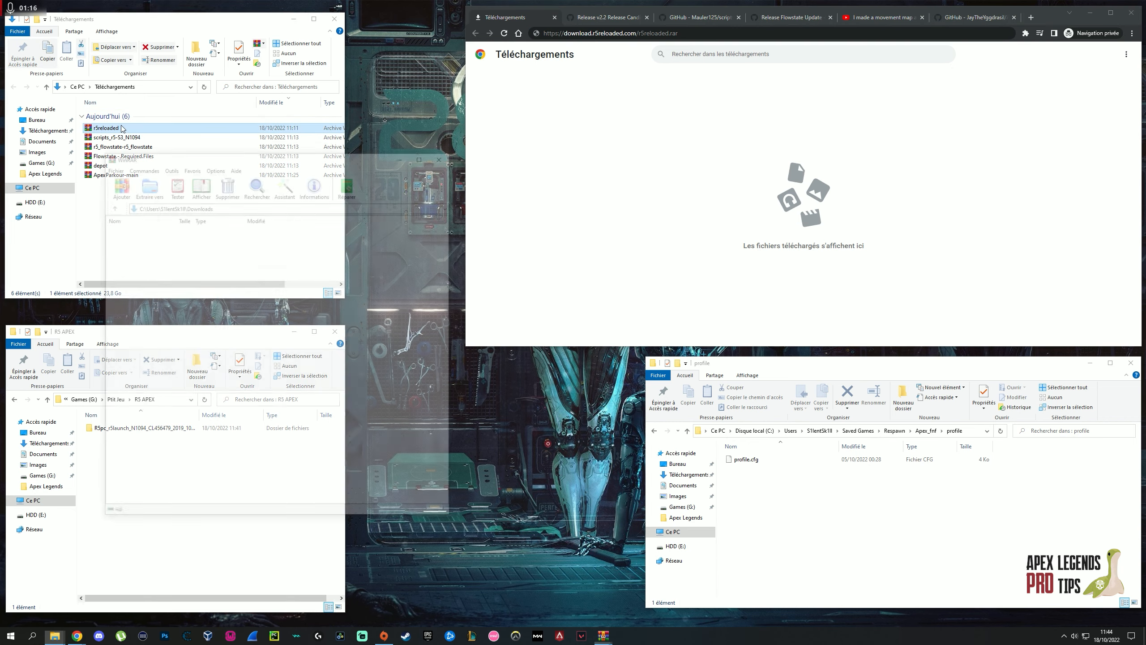
click(744, 174)
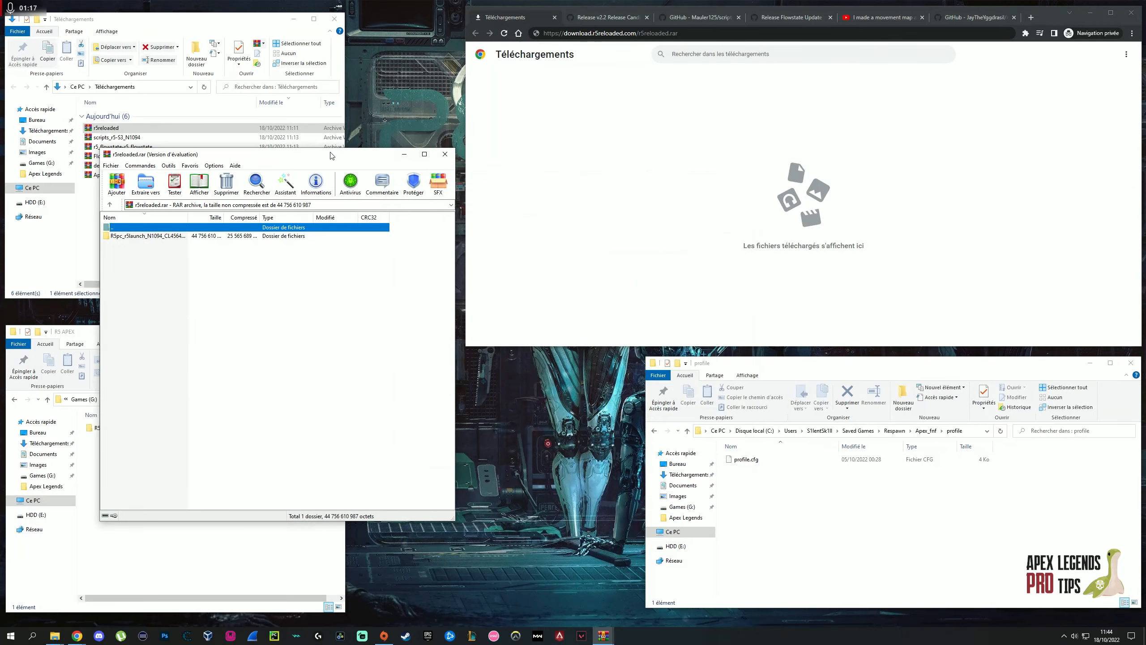
click(504, 276)
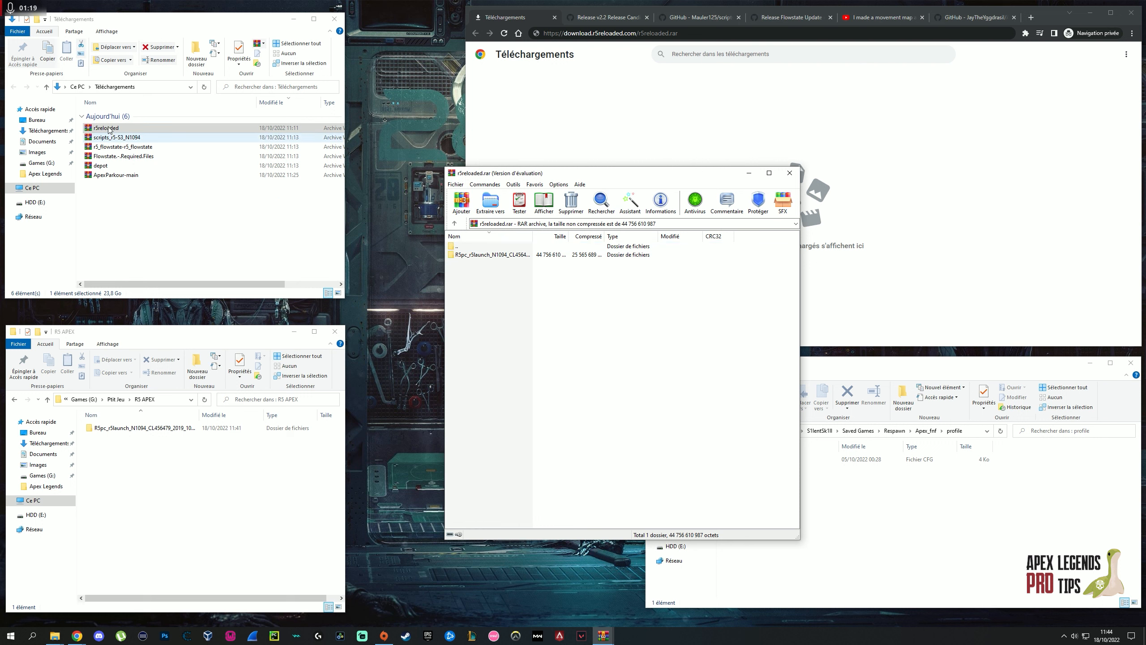
drag(469, 257, 177, 384)
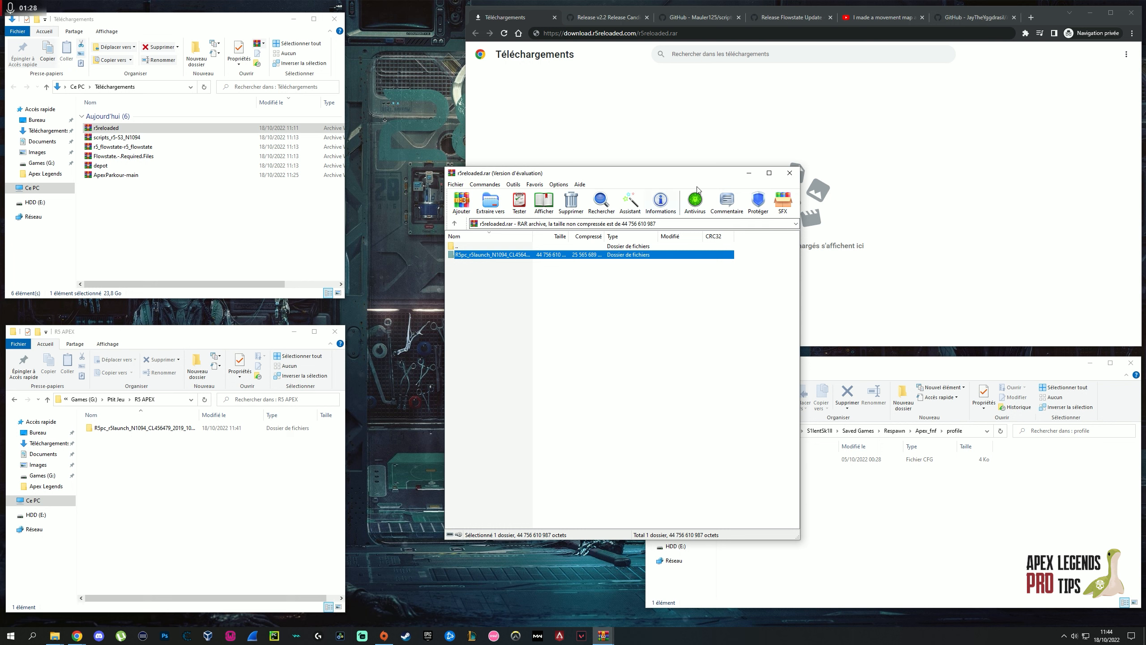
- Examine the files inside the archive's R5pc_r5launch folder and close the archive
click(478, 255)
click(595, 271)
double_click(576, 256)
mouse_move(538, 401)
mouse_down()
mouse_move(567, 401)
mouse_move(474, 254)
mouse_move(540, 419)
mouse_up()
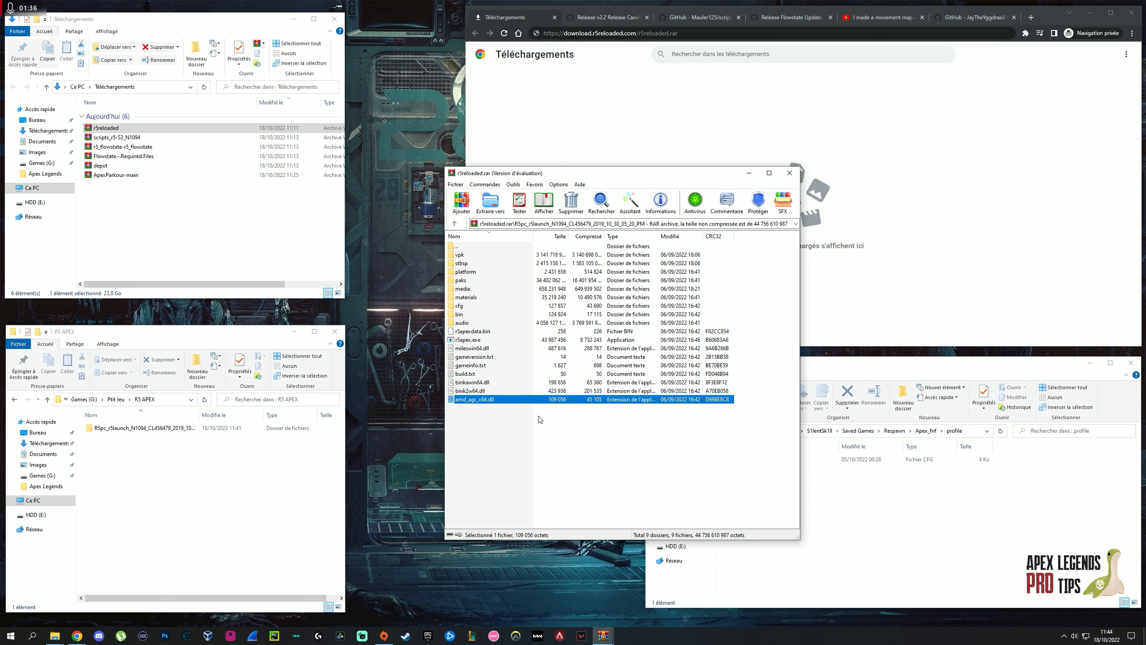
click(244, 485)
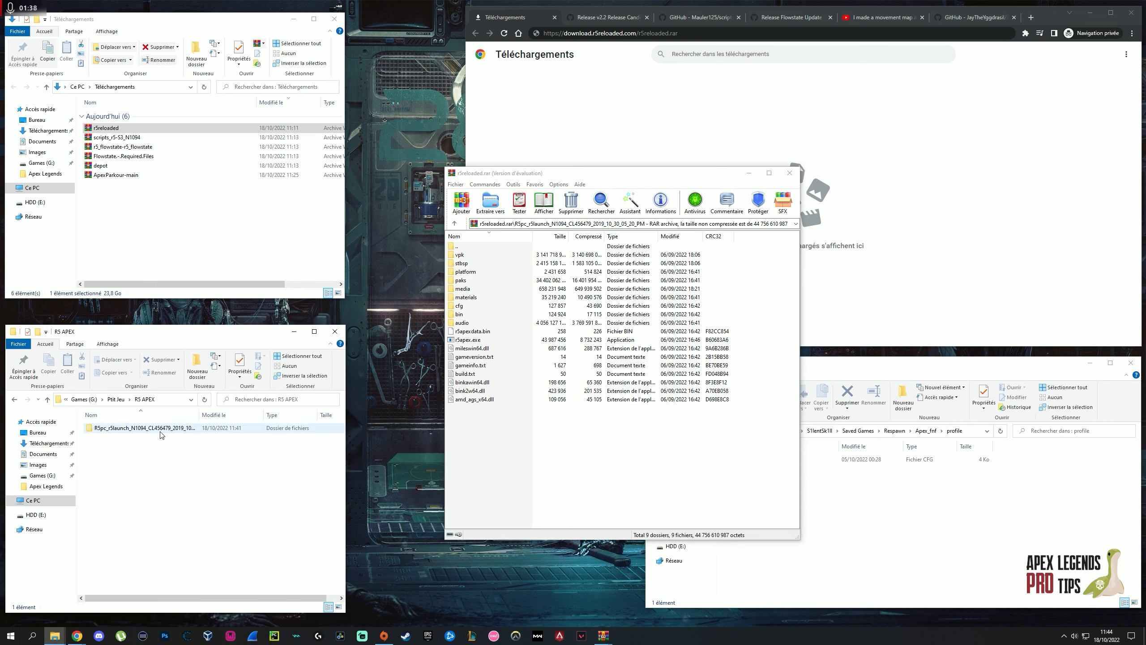
click(790, 172)
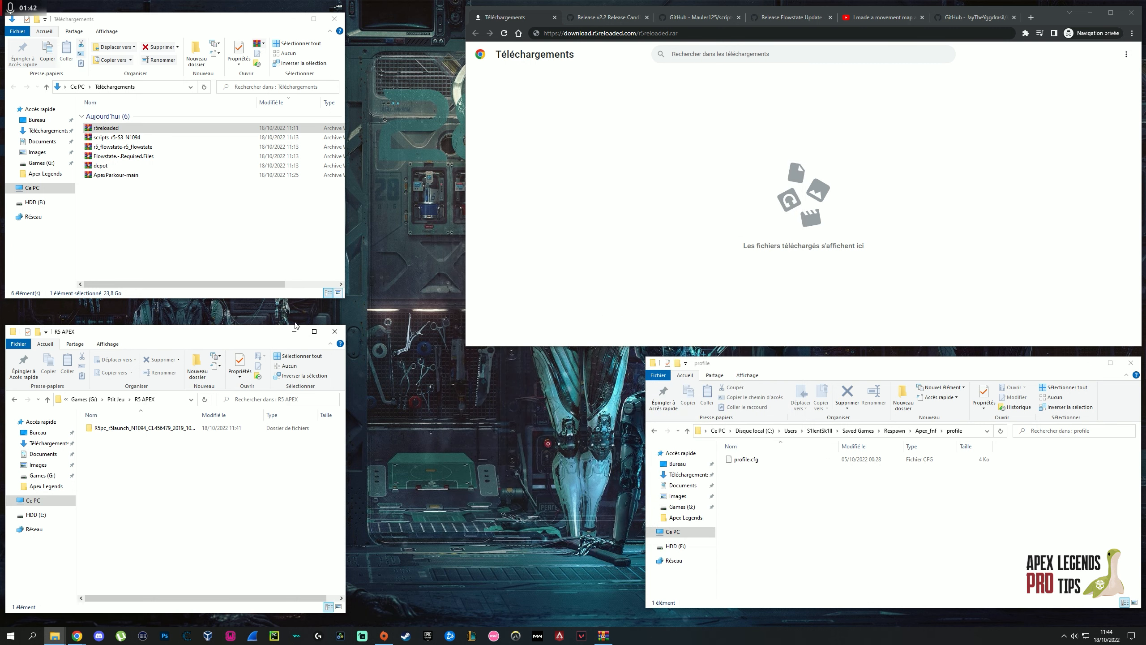
- Examine the r5sdk v2.2 Release Candidate page on GitHub, including its release notes and downloadable assets
click(598, 19)
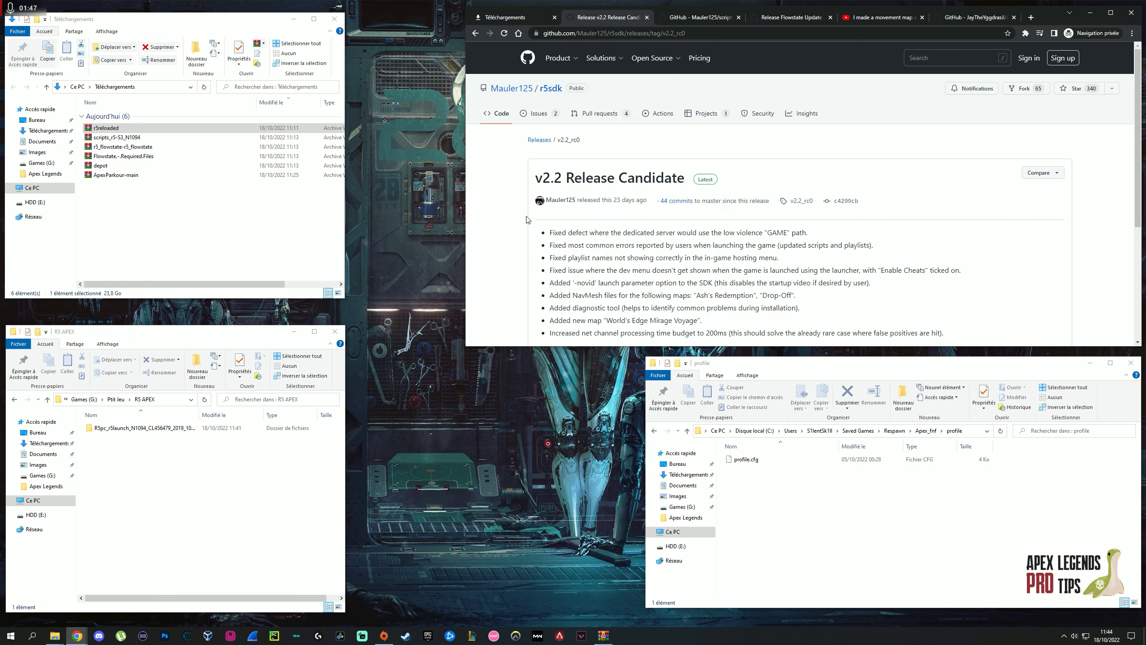
scroll(550, 158, down, 1)
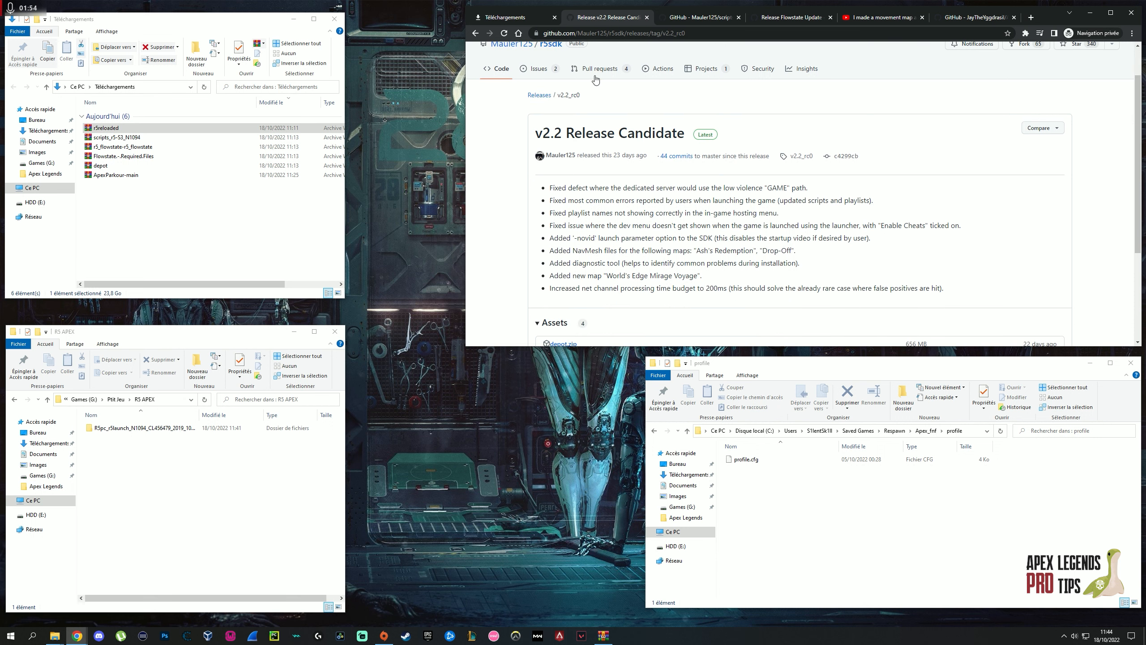
scroll(605, 128, down, 2)
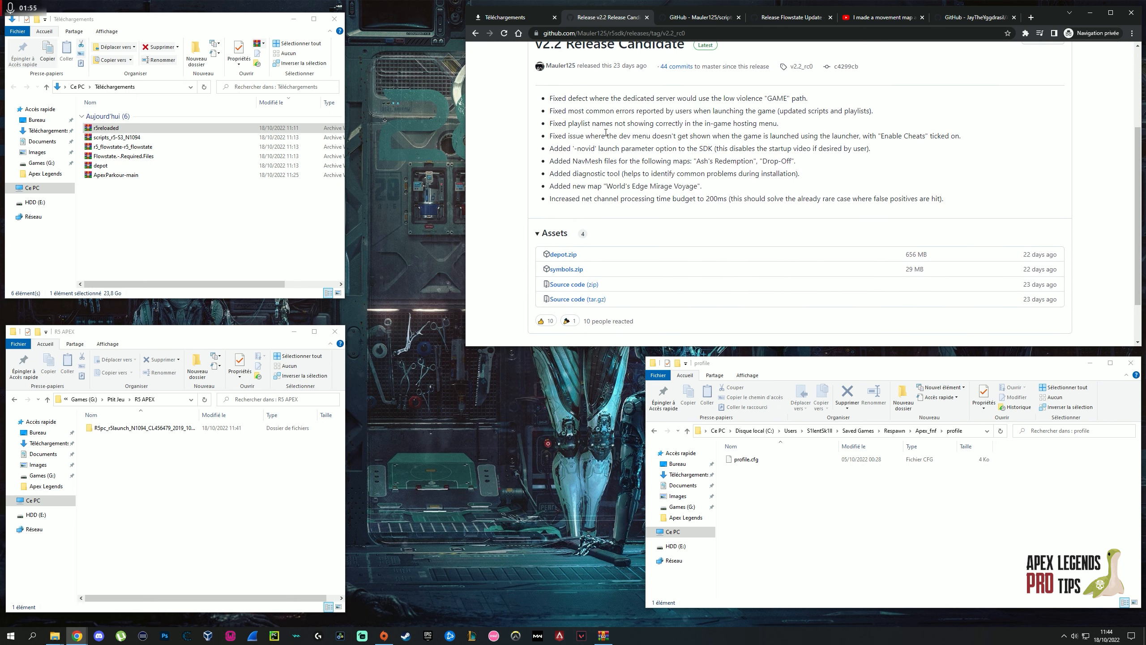
scroll(668, 144, up, 3)
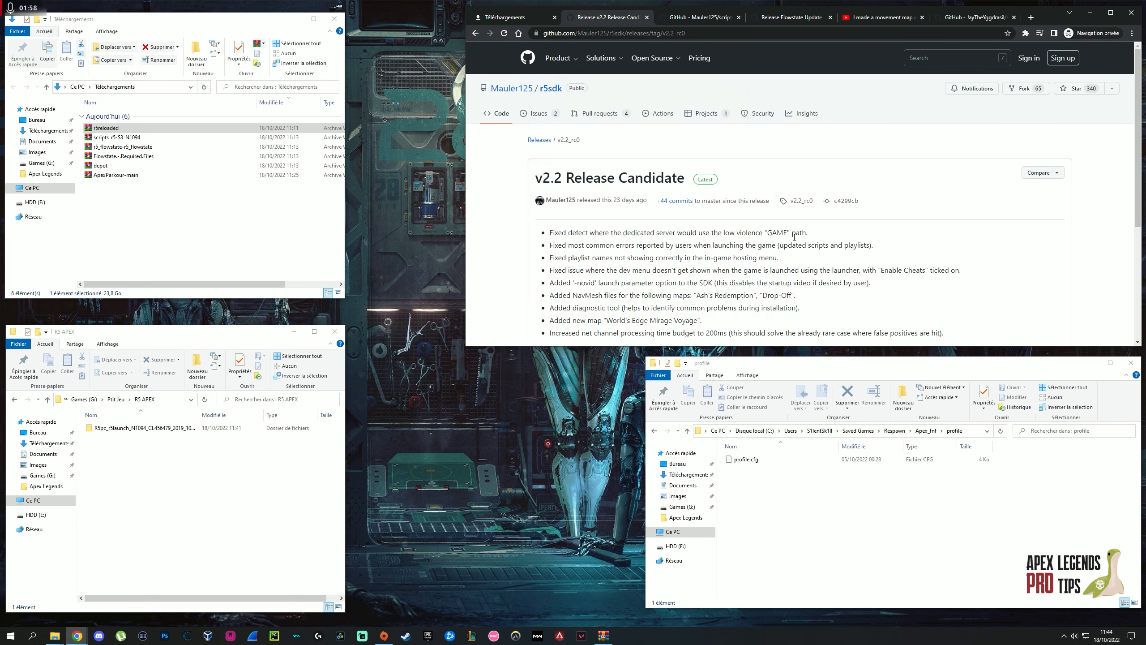
scroll(695, 266, down, 3)
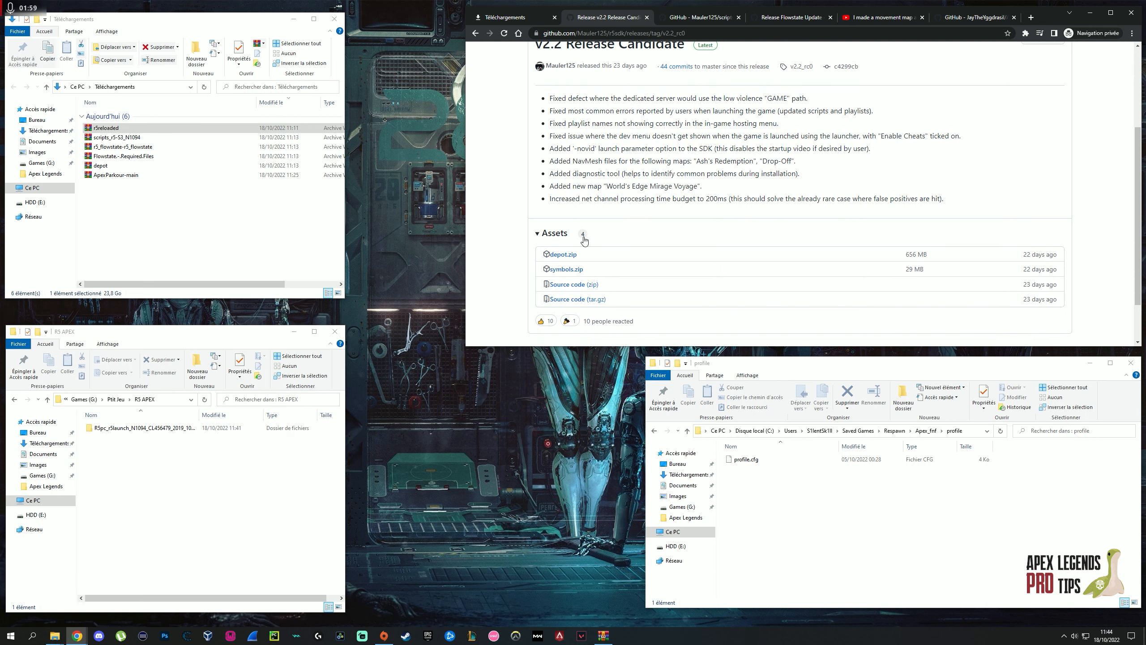
click(564, 255)
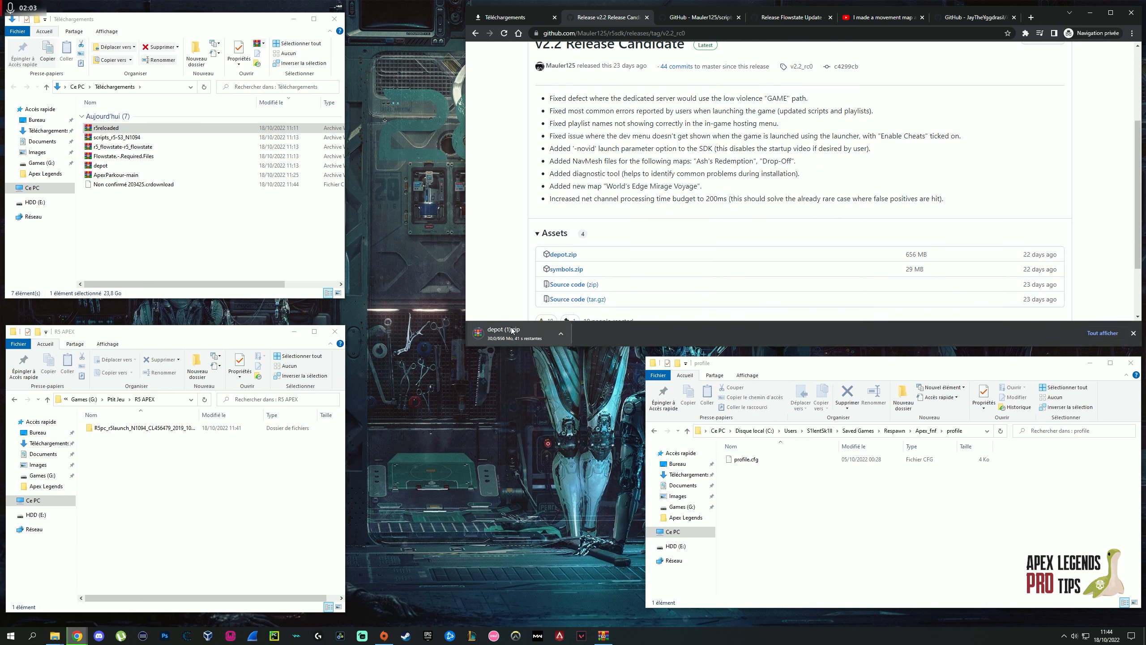
click(561, 333)
click(588, 386)
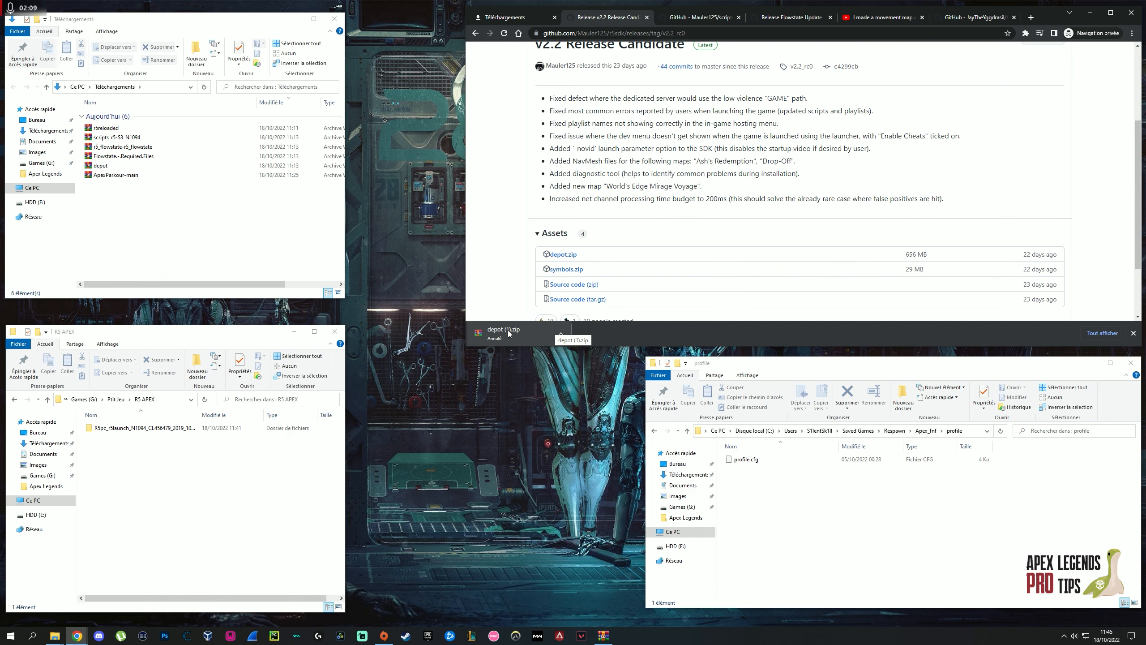
- Extract the full contents of the depot archive into the R5pc_r5launch game folder, replacing the identically named files
double_click(101, 165)
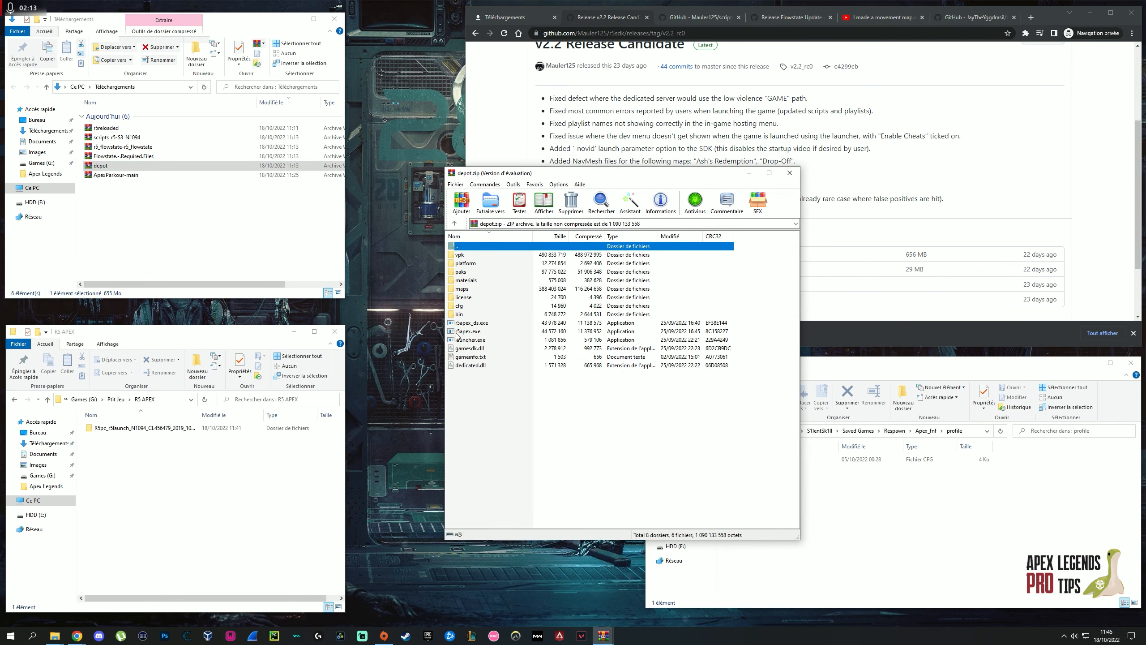
click(691, 321)
double_click(131, 428)
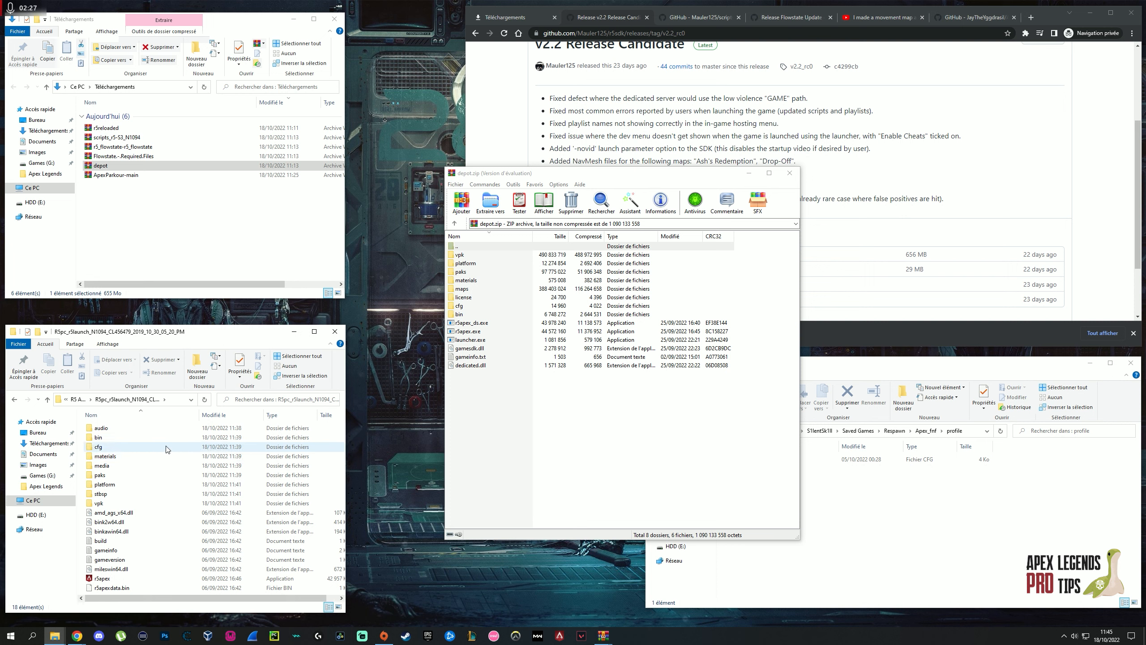
drag(481, 404, 478, 258)
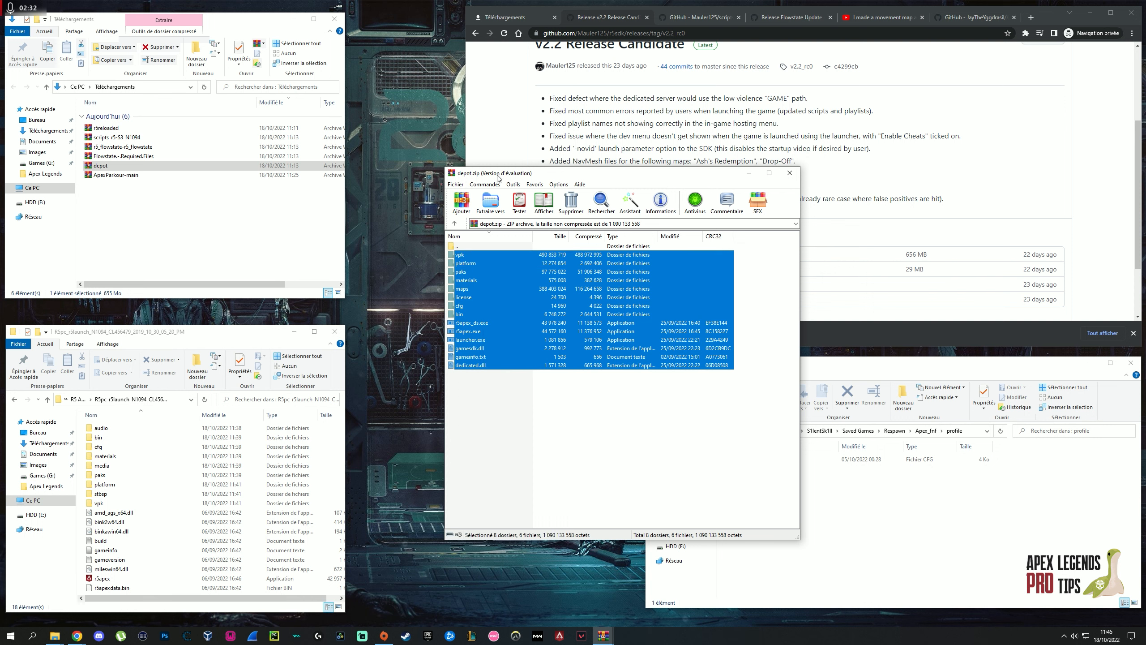
drag(443, 312, 85, 438)
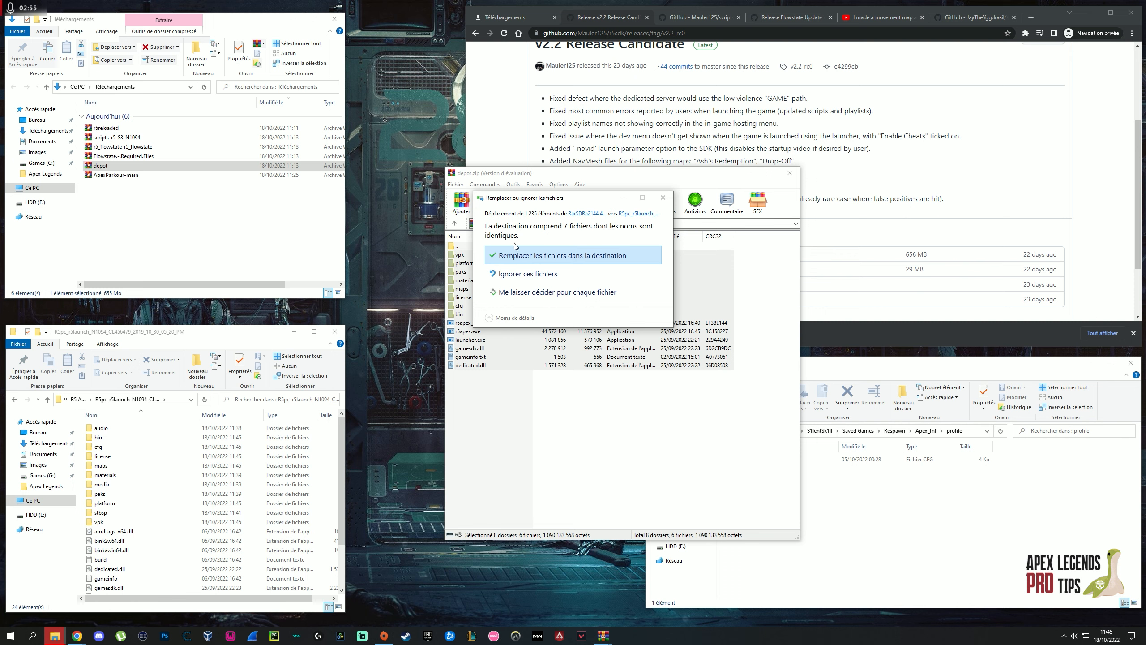
click(517, 259)
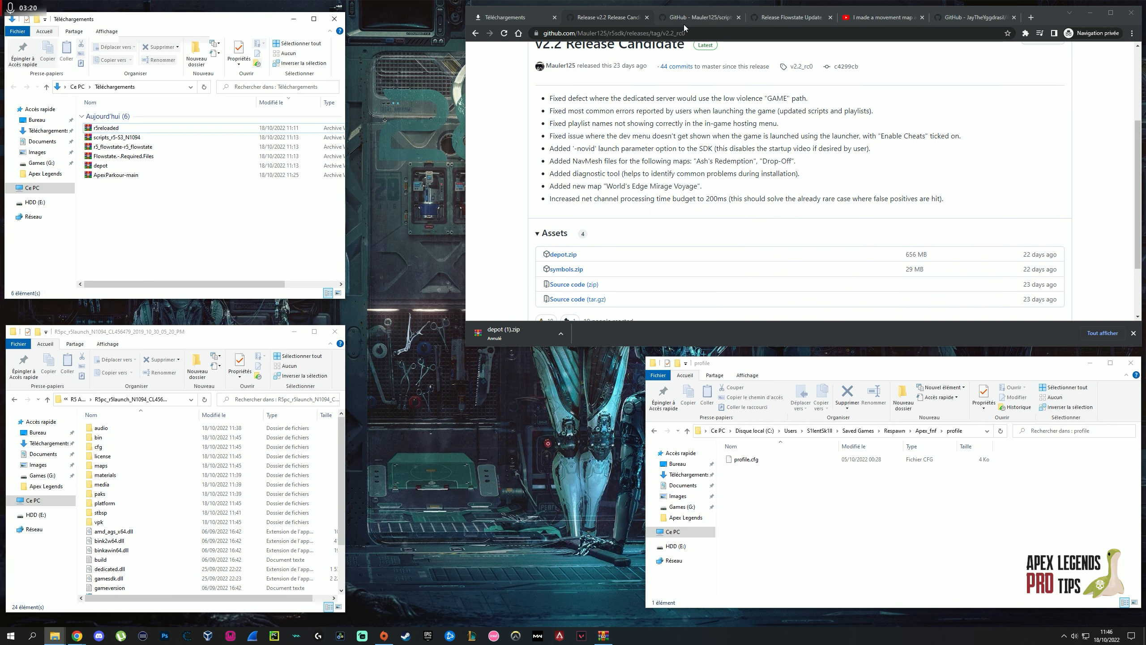
- Examine the scripts_r5 repository on GitHub and its code download options, comparing with the previously opened download pages
click(695, 17)
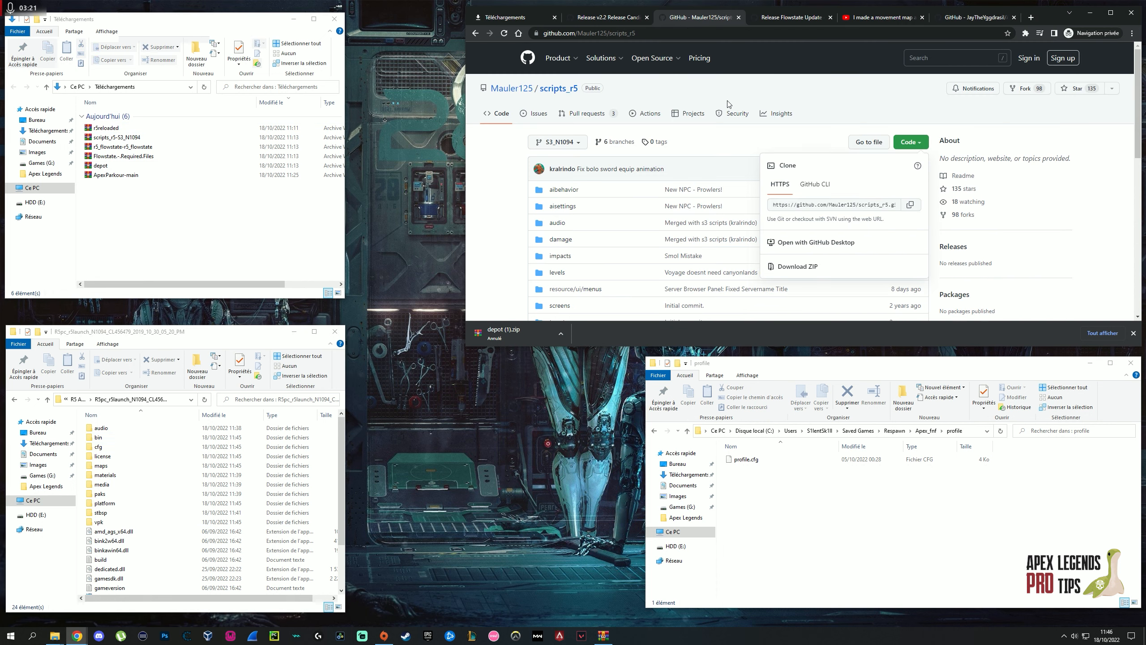
scroll(850, 127, down, 3)
scroll(821, 158, up, 3)
click(916, 142)
click(916, 141)
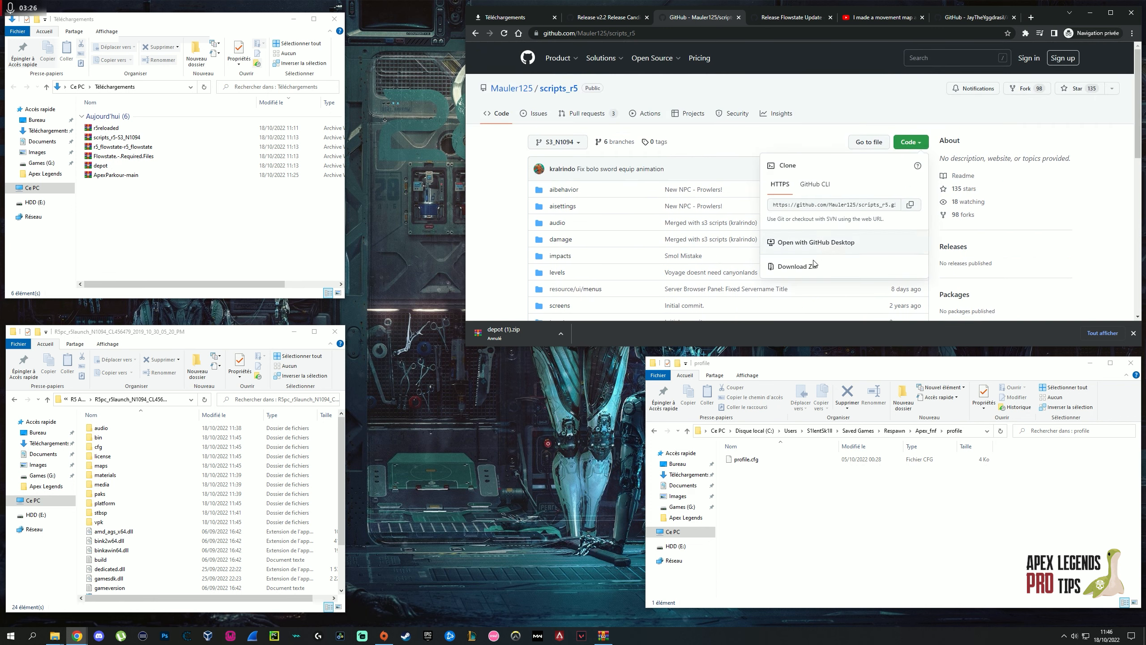
click(916, 143)
click(916, 143)
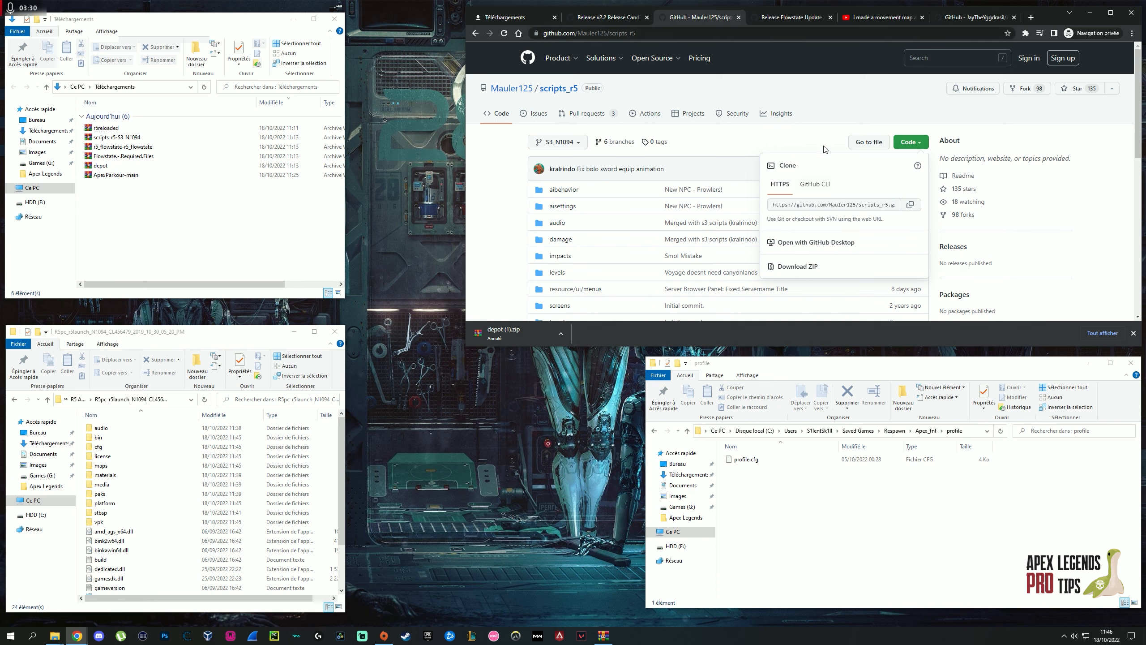
click(512, 17)
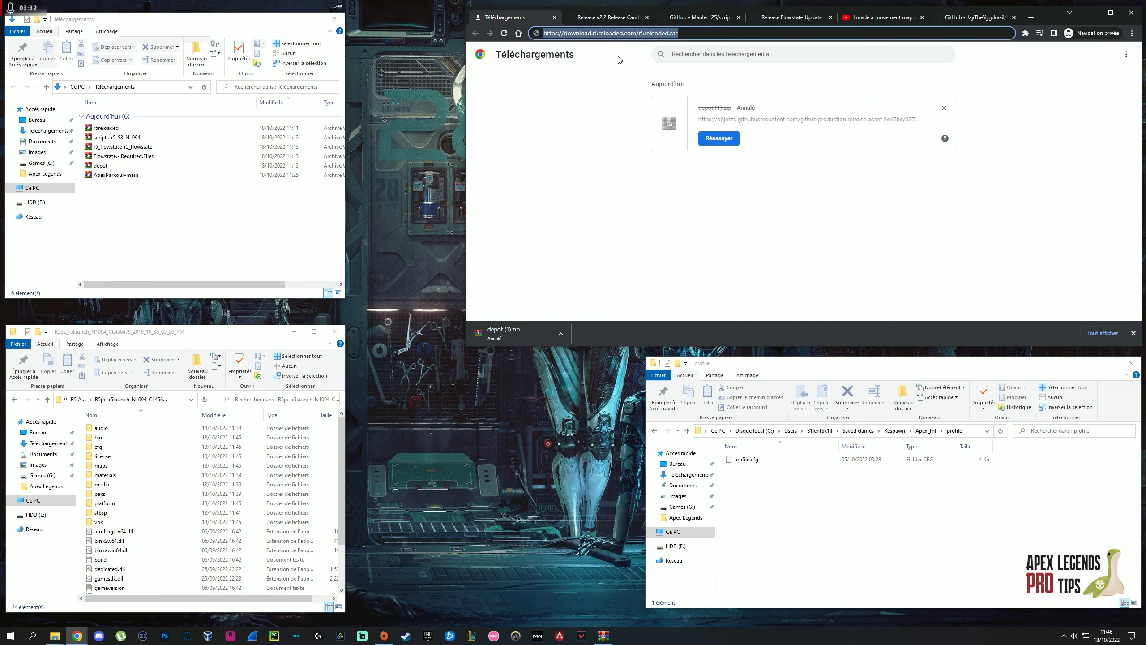
click(634, 19)
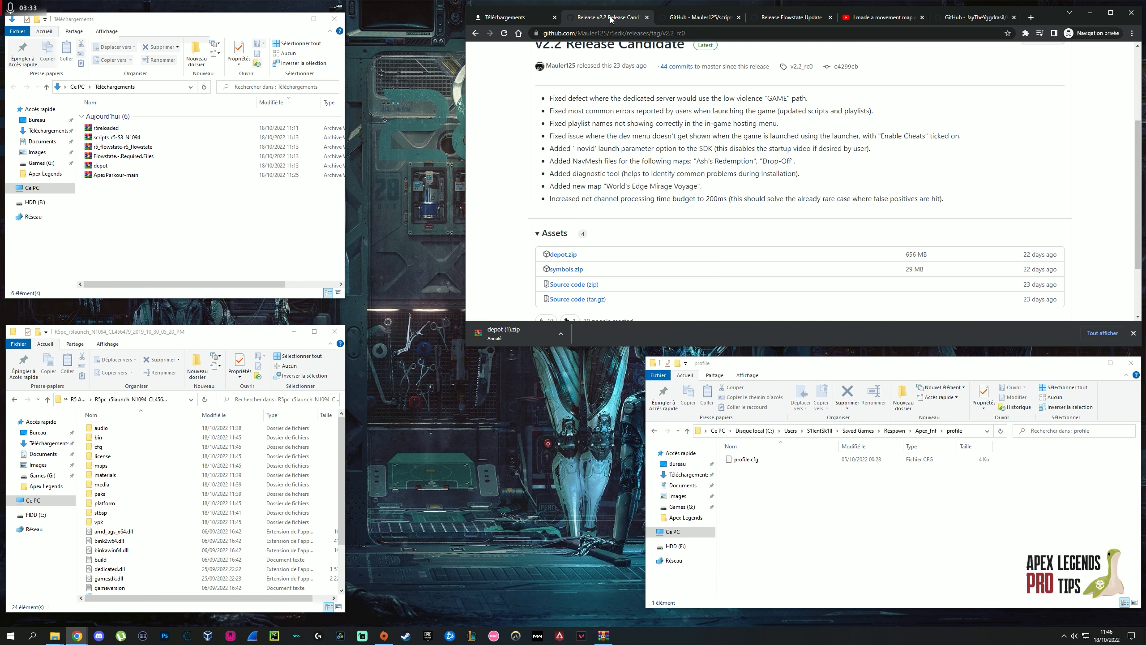
click(694, 19)
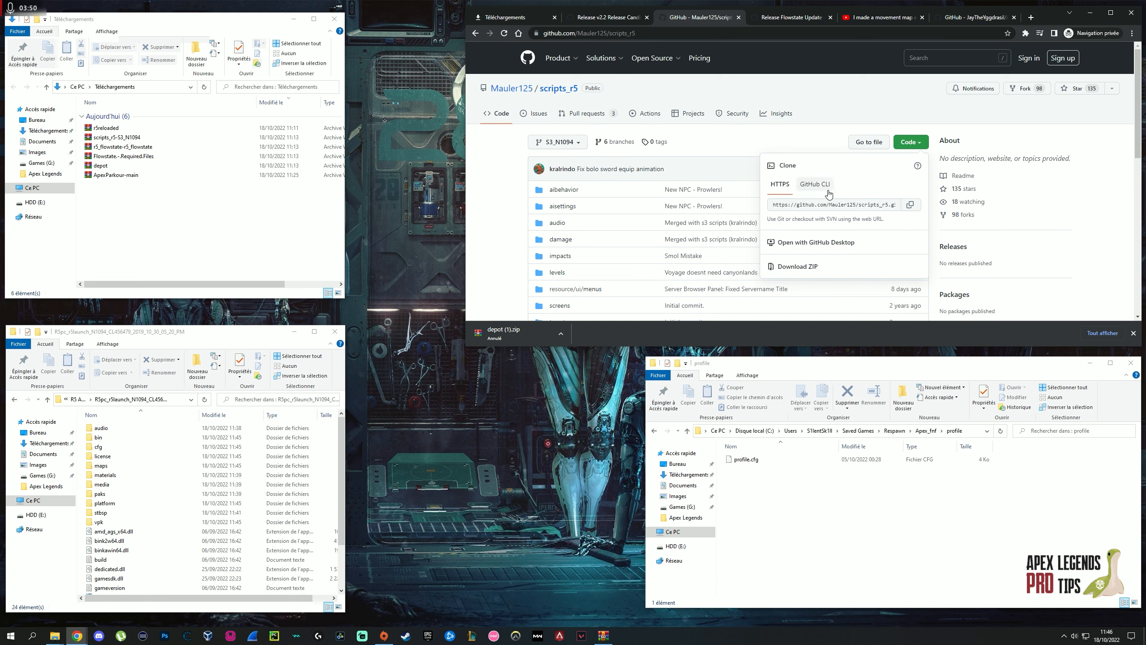
click(811, 266)
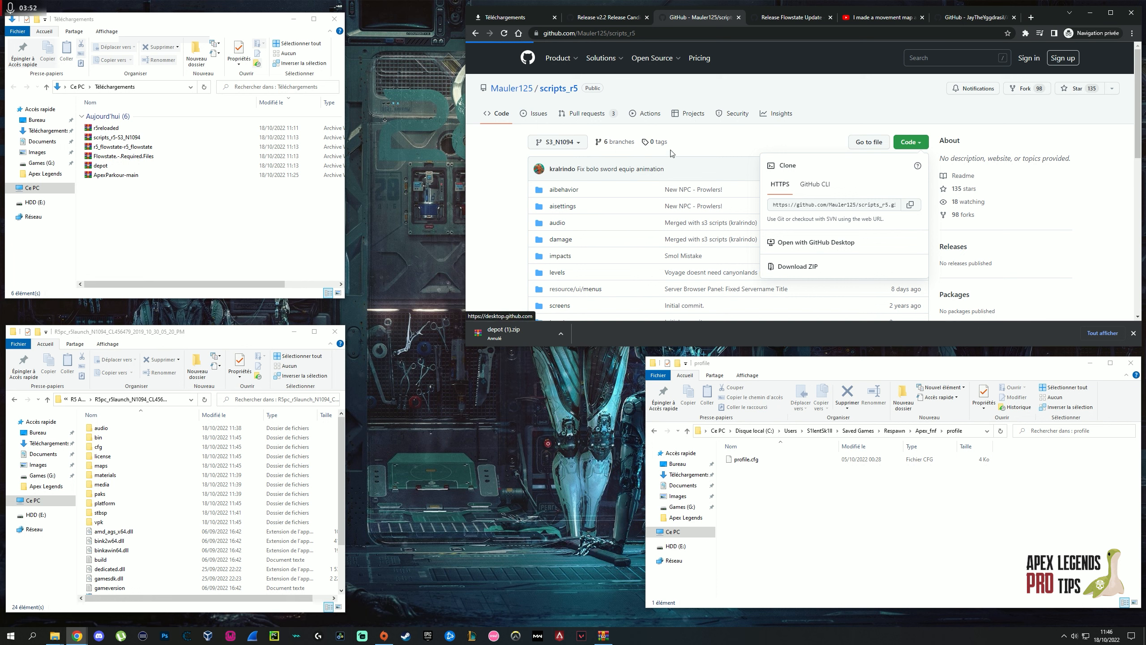
click(561, 333)
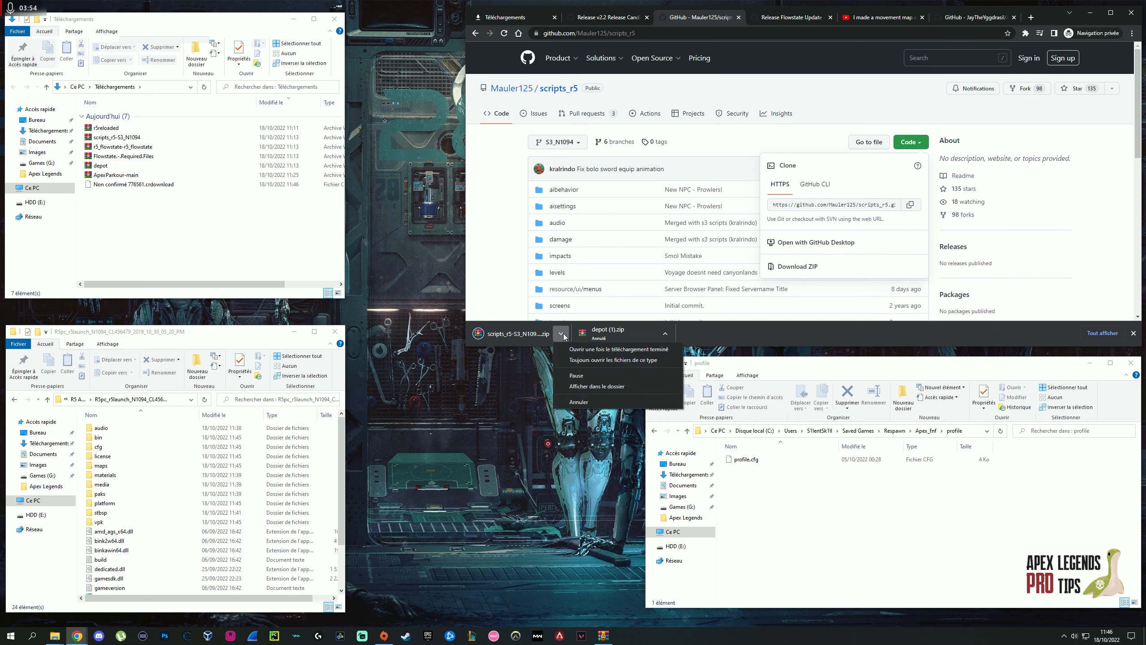
click(597, 400)
right_click(121, 187)
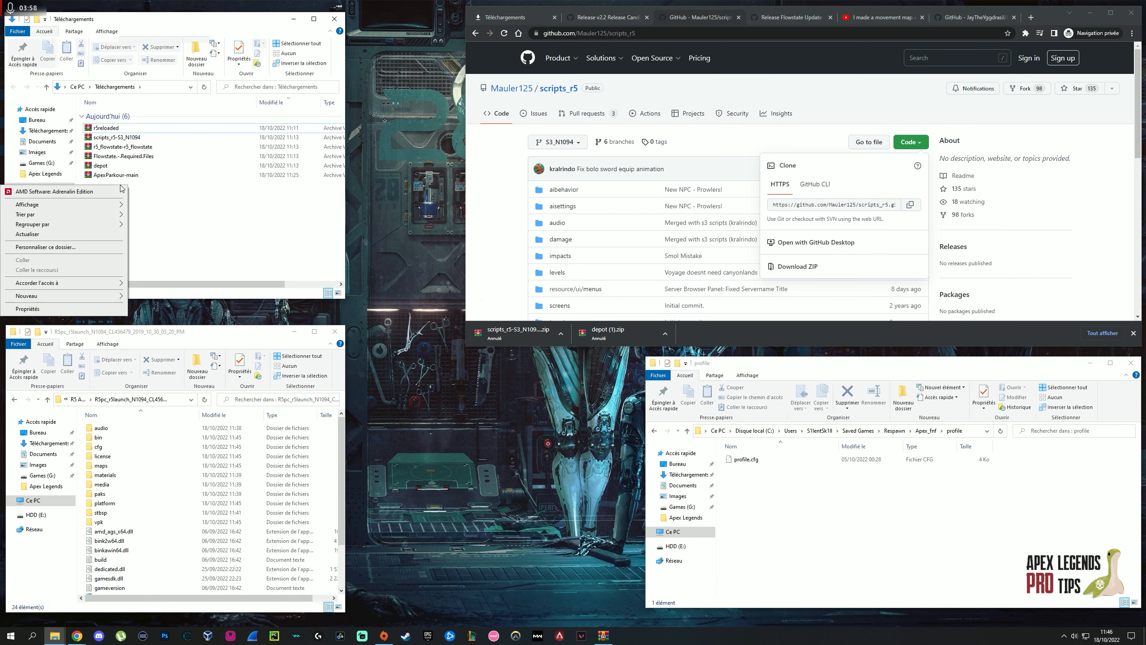
click(195, 192)
- Extract the full contents of the scripts_r5-S3_N1094 archive's inner folder into the game's platform\scripts folder, replacing the identically named files
click(109, 138)
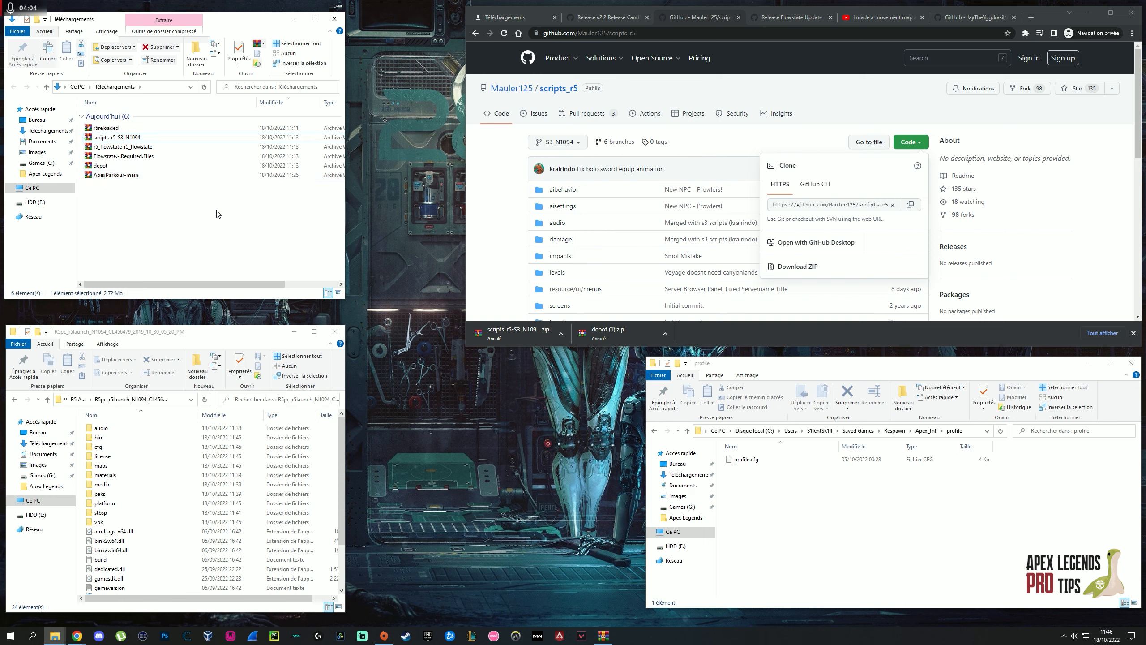
double_click(151, 141)
click(747, 174)
double_click(501, 255)
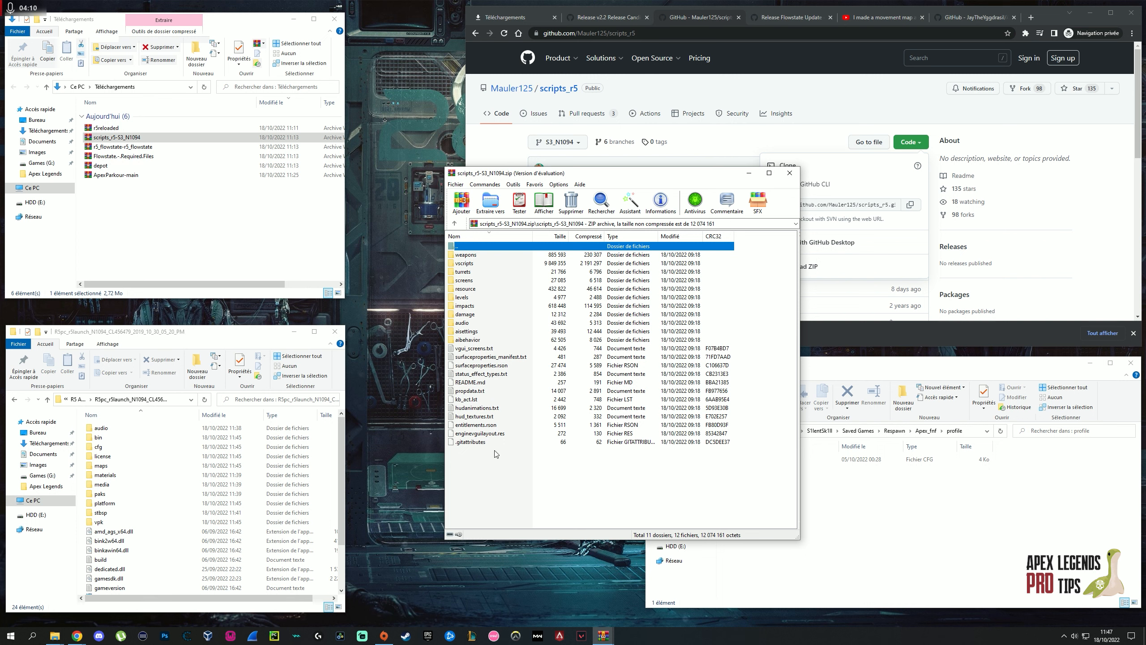
drag(504, 477, 495, 258)
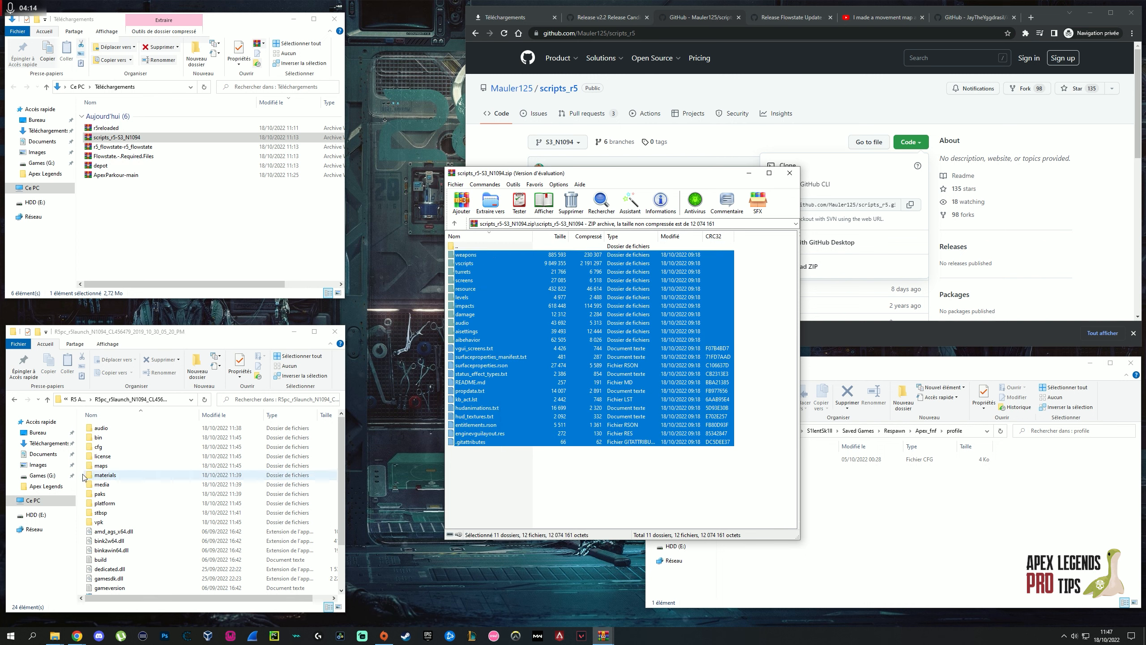
double_click(151, 510)
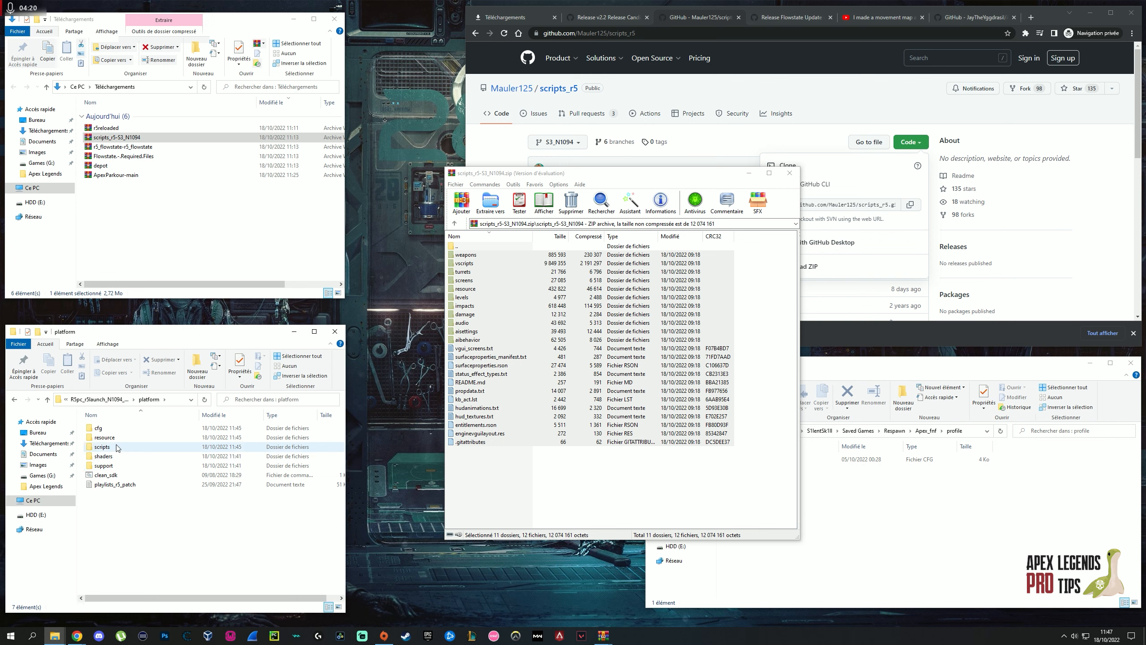
double_click(117, 447)
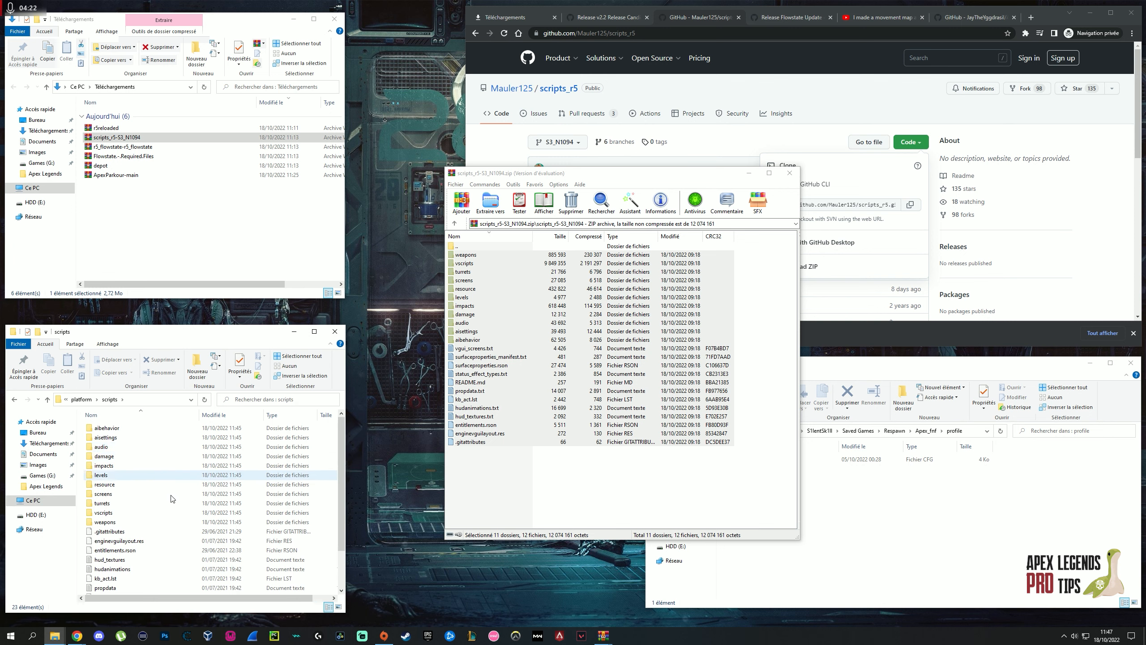
drag(503, 472, 84, 492)
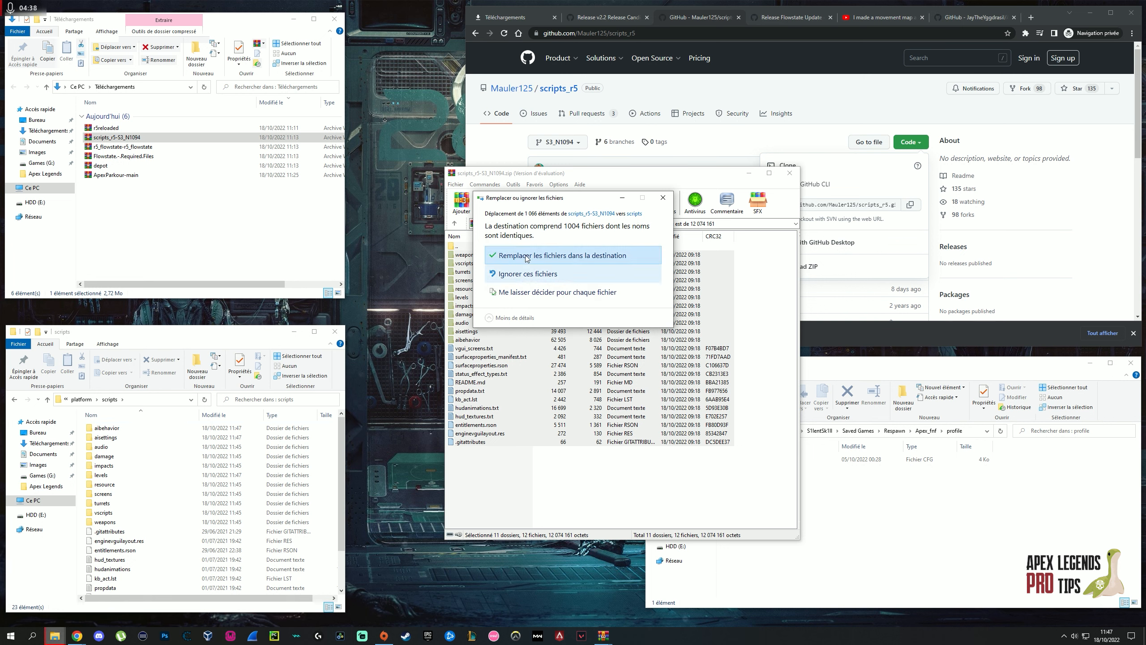
click(567, 253)
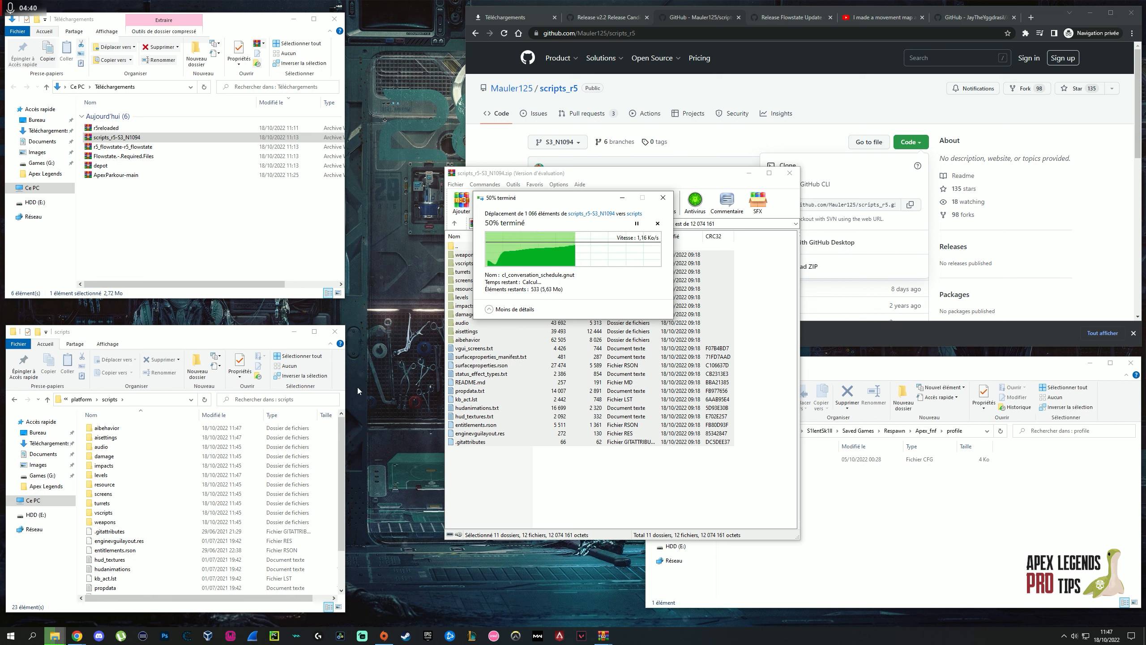
- Retrace the path from the game folder to platform\scripts to check the extracted files, and close the scripts_r5-S3_N1094 archive
click(81, 399)
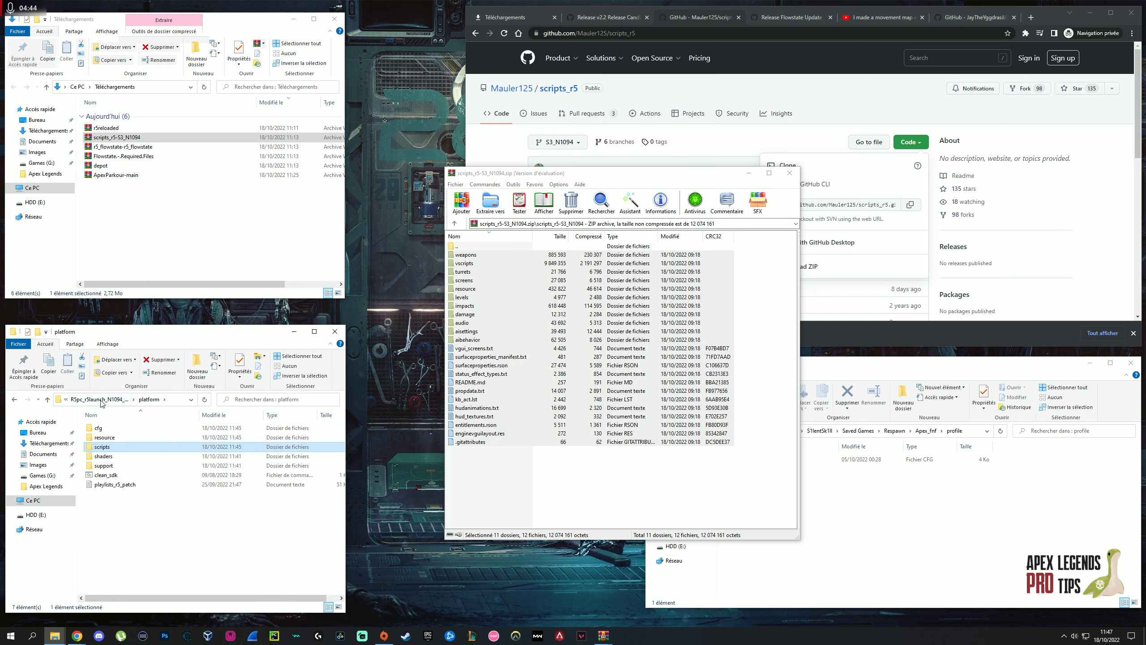
key(alt+Up)
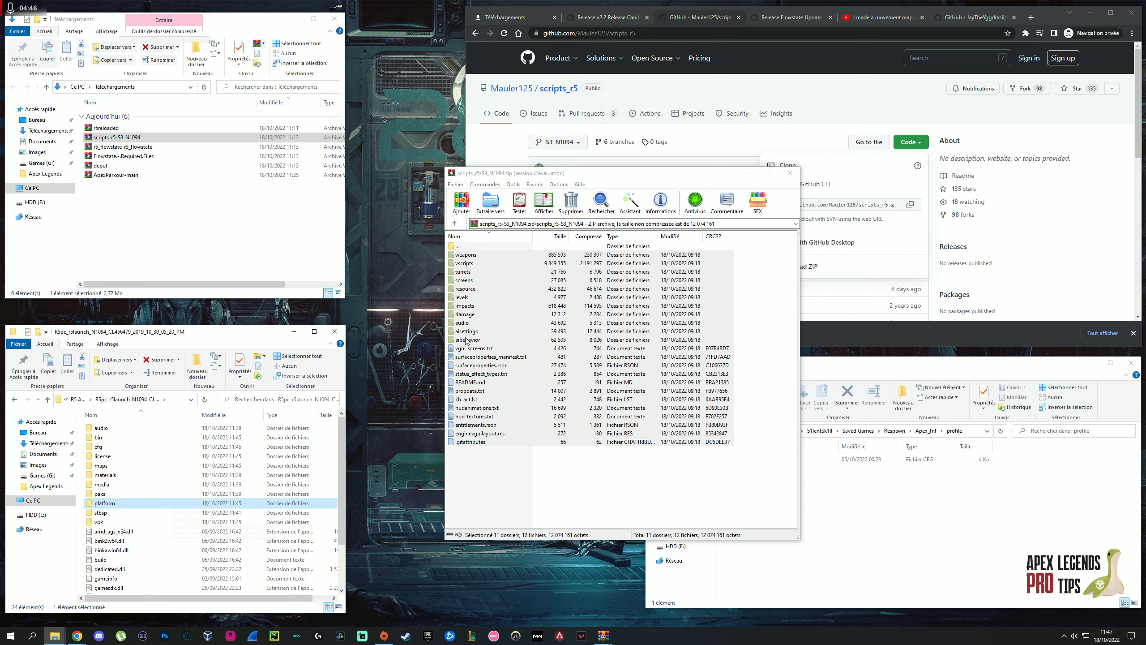
double_click(108, 504)
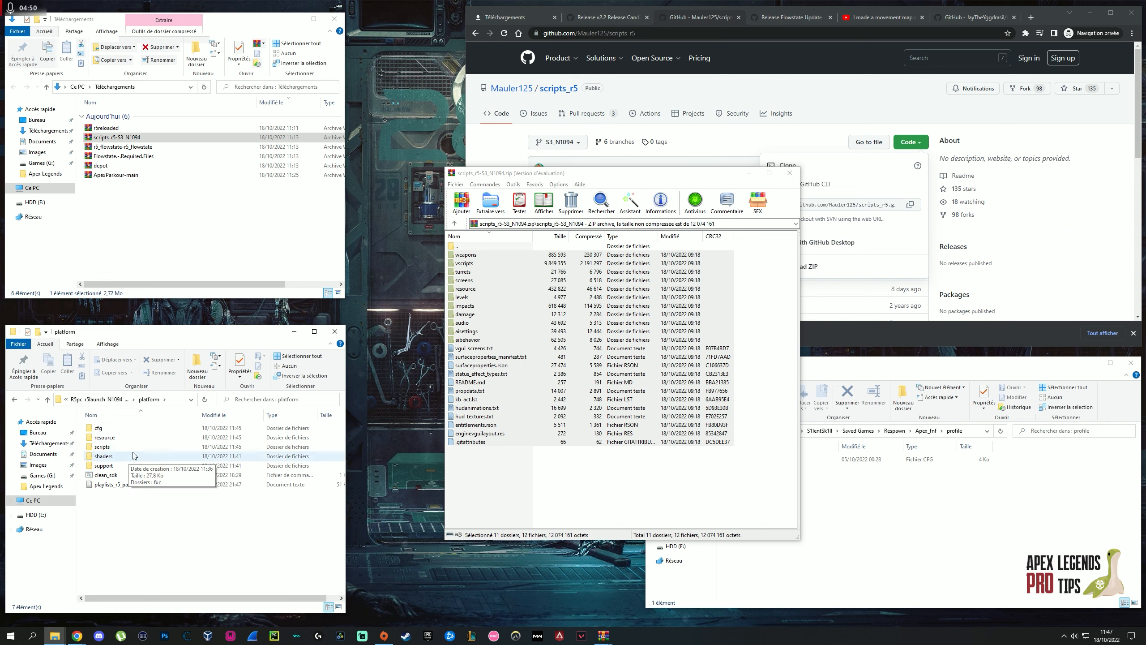
double_click(120, 447)
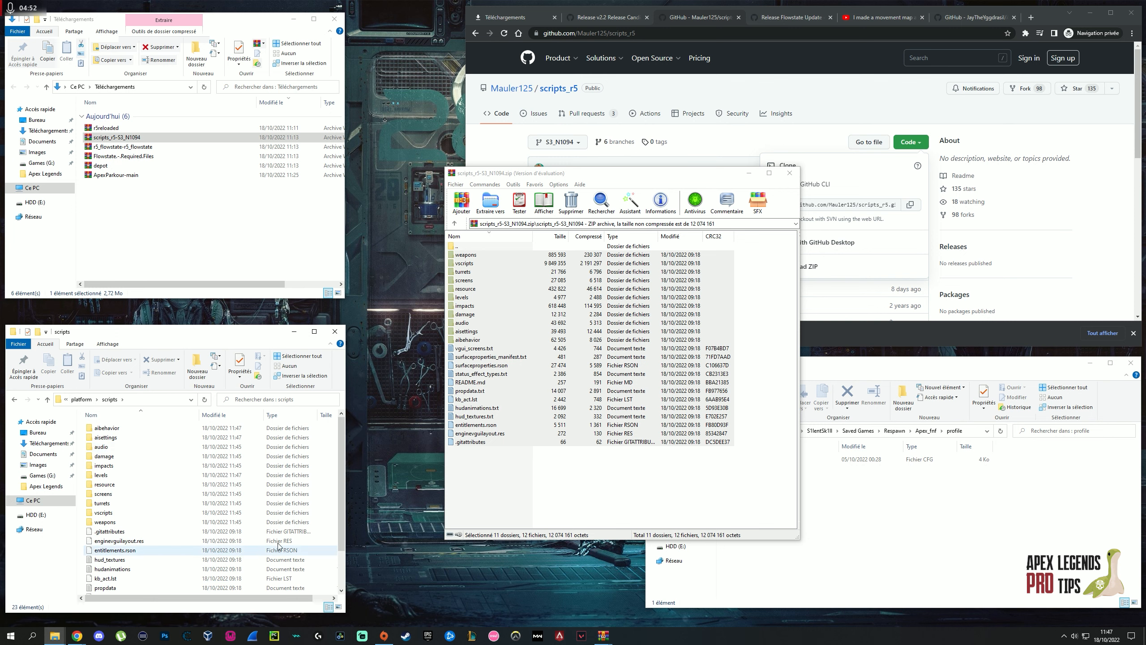
scroll(239, 501, down, 2)
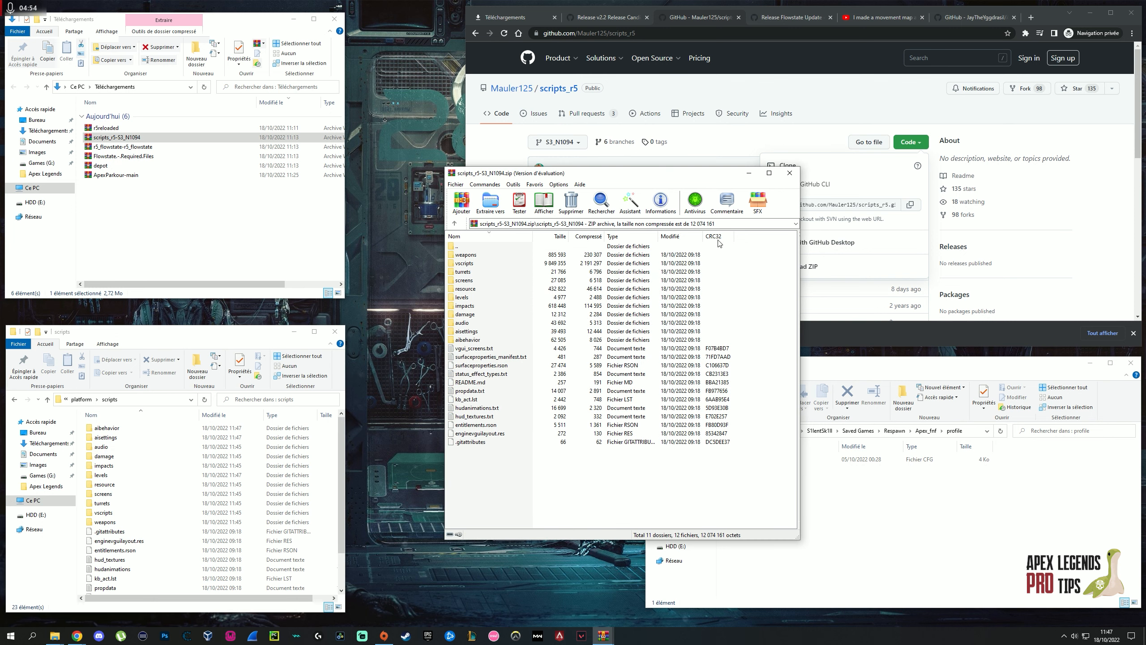
click(789, 173)
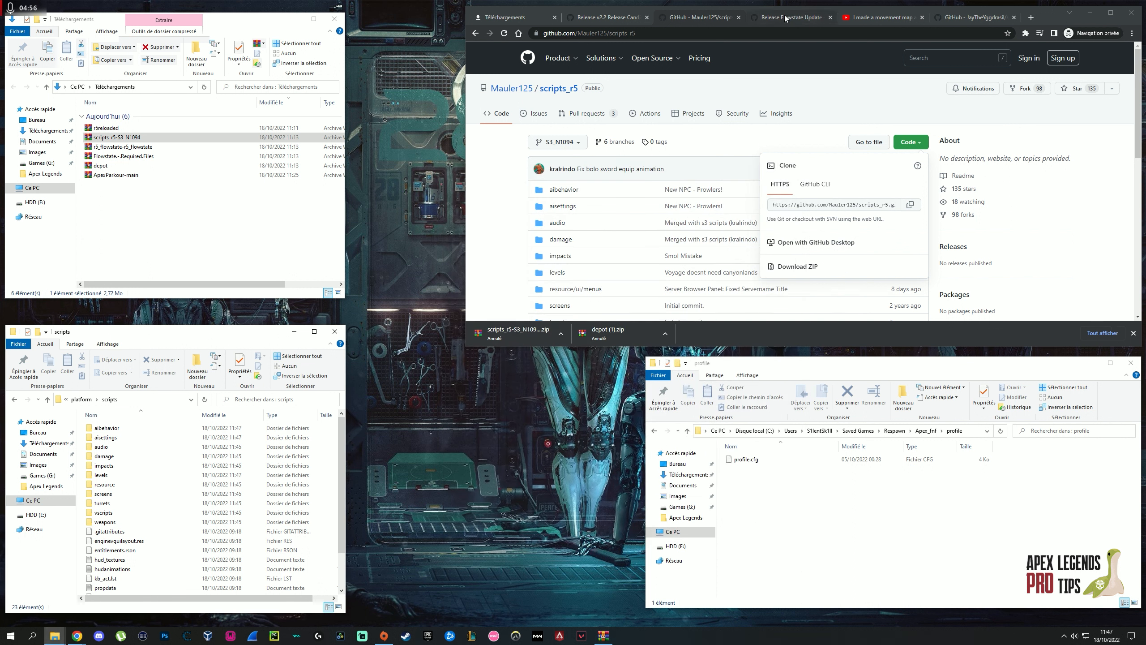
- Return from platform\scripts to the root of the R5pc_r5launch game folder and look over its contents
scroll(204, 474, down, 2)
click(81, 399)
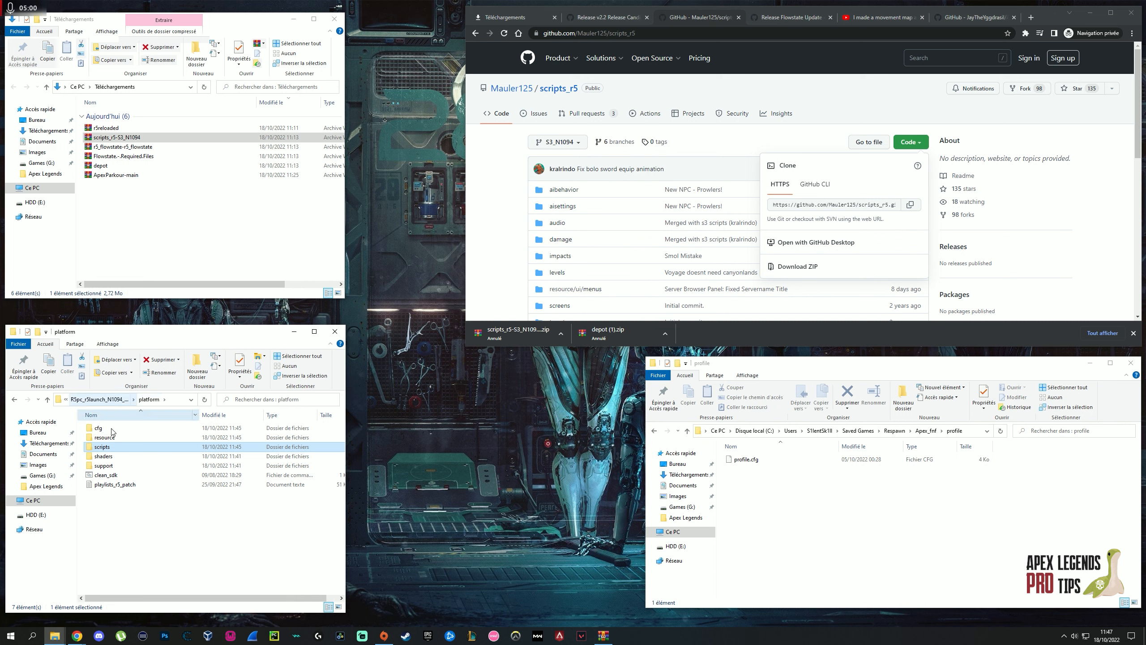
click(99, 399)
scroll(139, 473, down, 2)
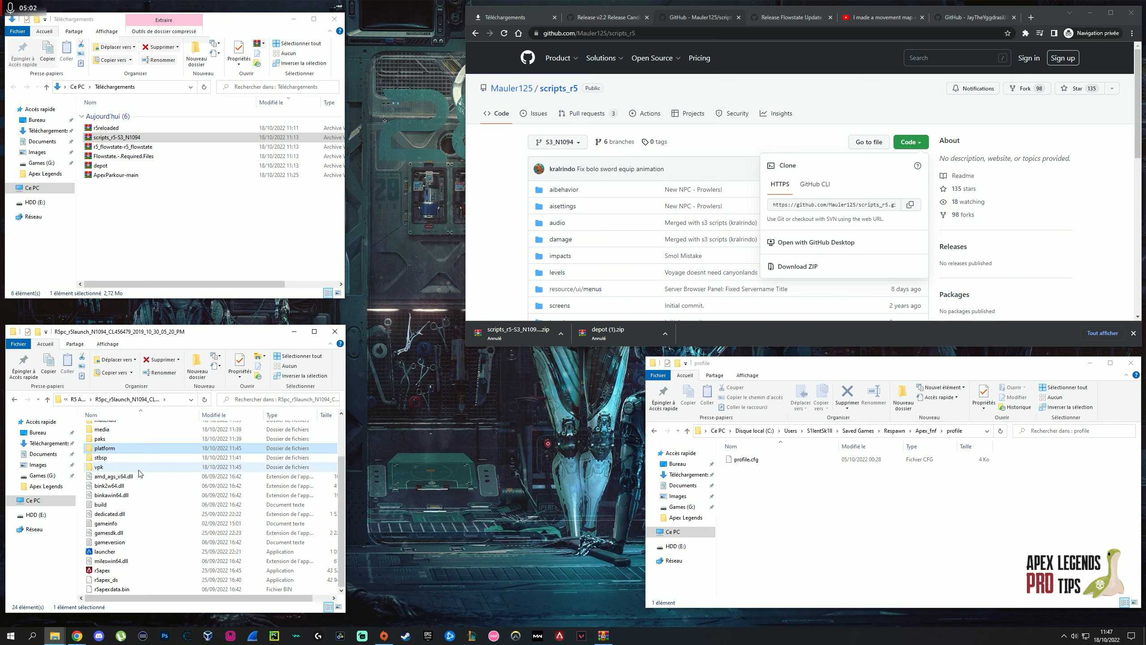
scroll(140, 473, up, 2)
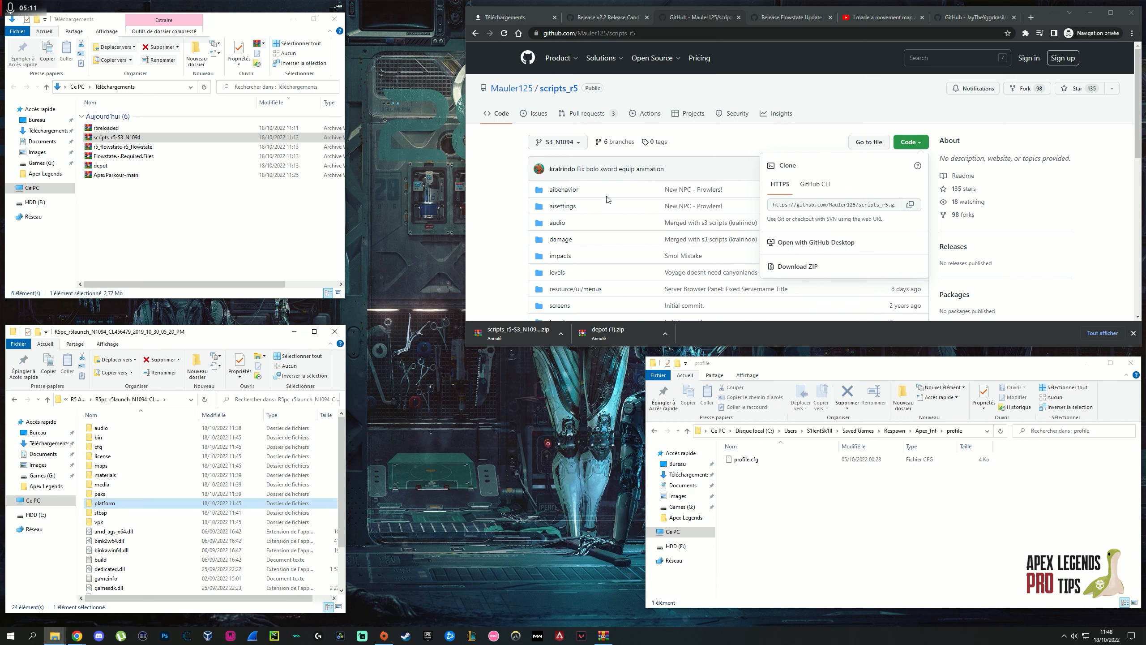
- Examine the r5_flowstate Flowstate Update release page on GitHub, including its installation note and changelog
click(1133, 333)
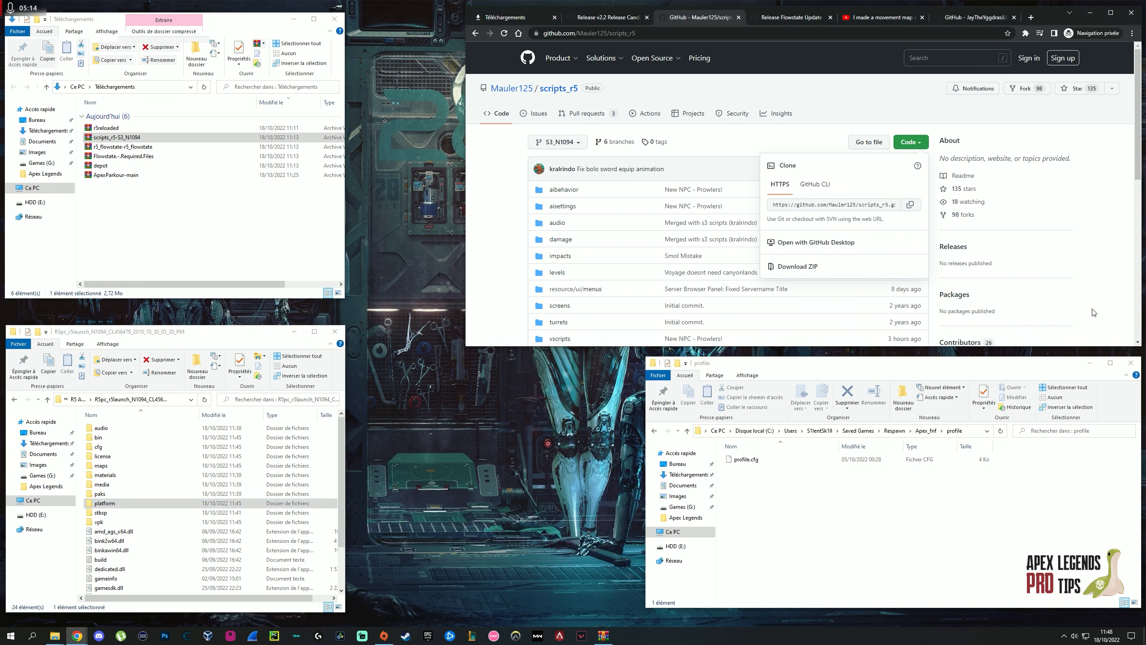
click(780, 18)
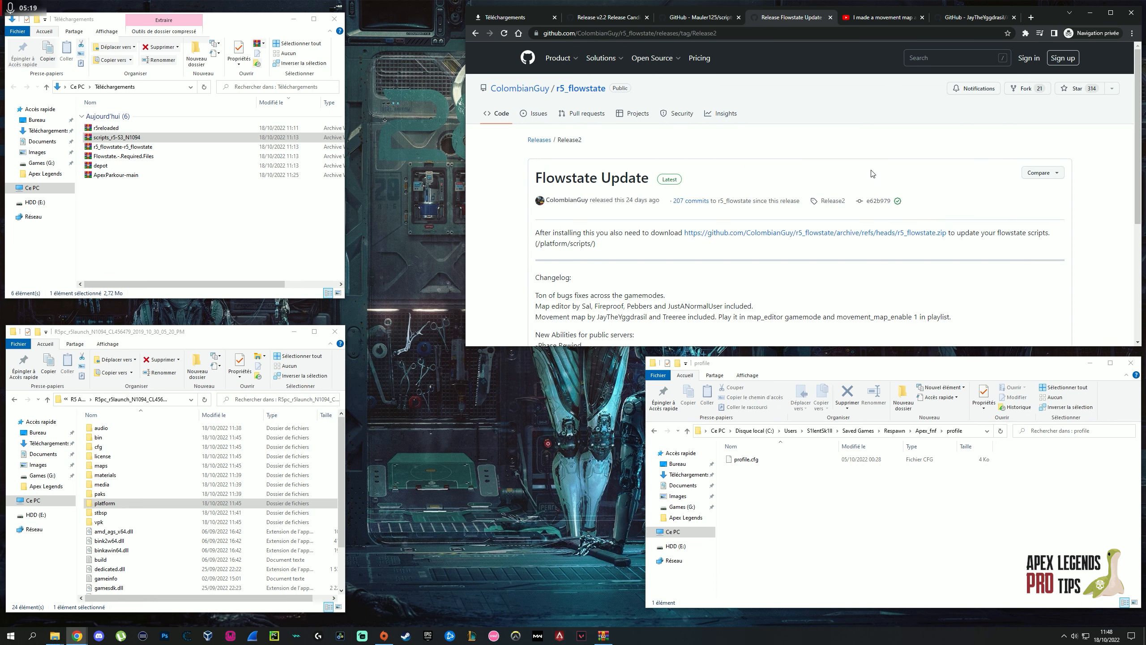
scroll(783, 198, down, 1)
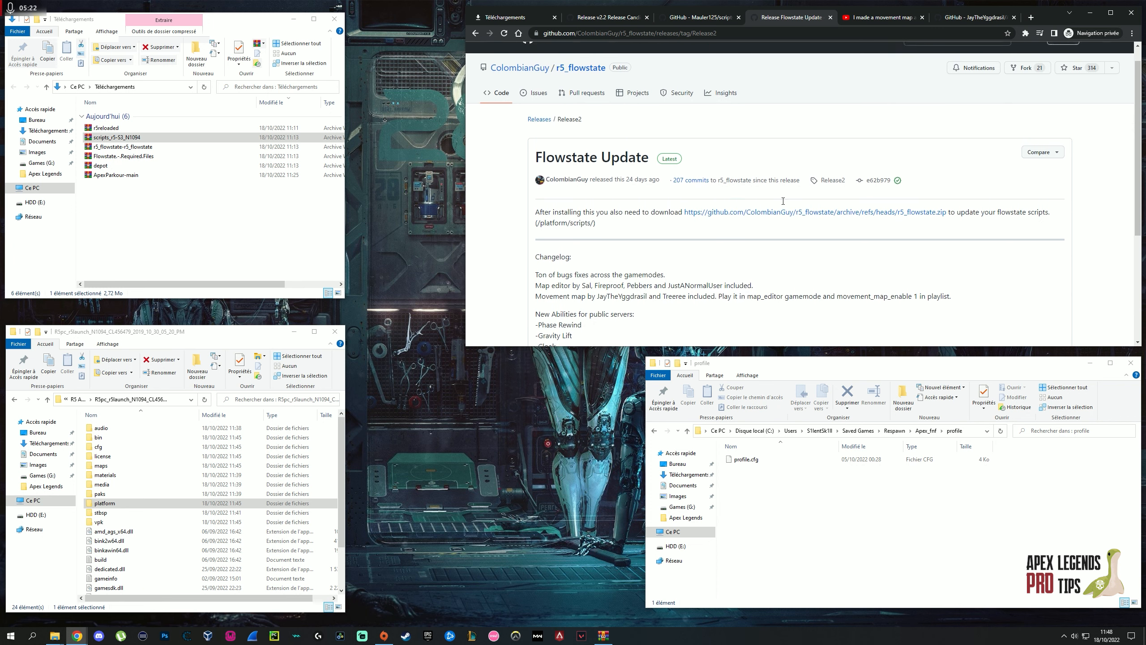
scroll(783, 199, up, 1)
scroll(785, 198, down, 5)
scroll(786, 199, up, 5)
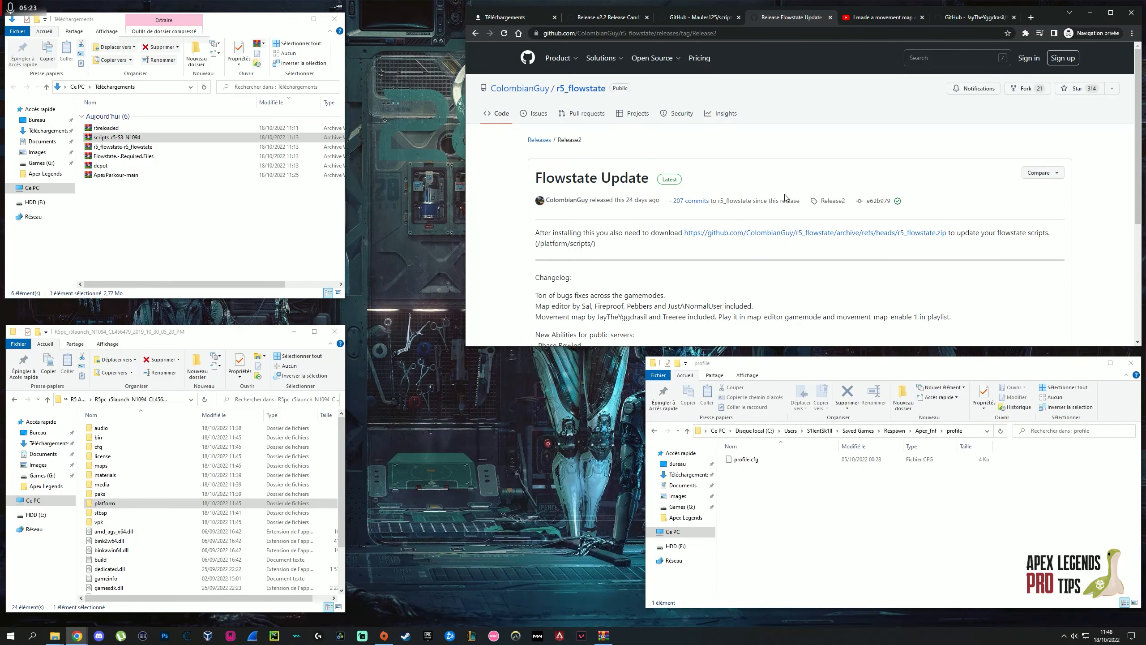
scroll(785, 198, down, 1)
scroll(784, 198, up, 1)
scroll(749, 212, down, 1)
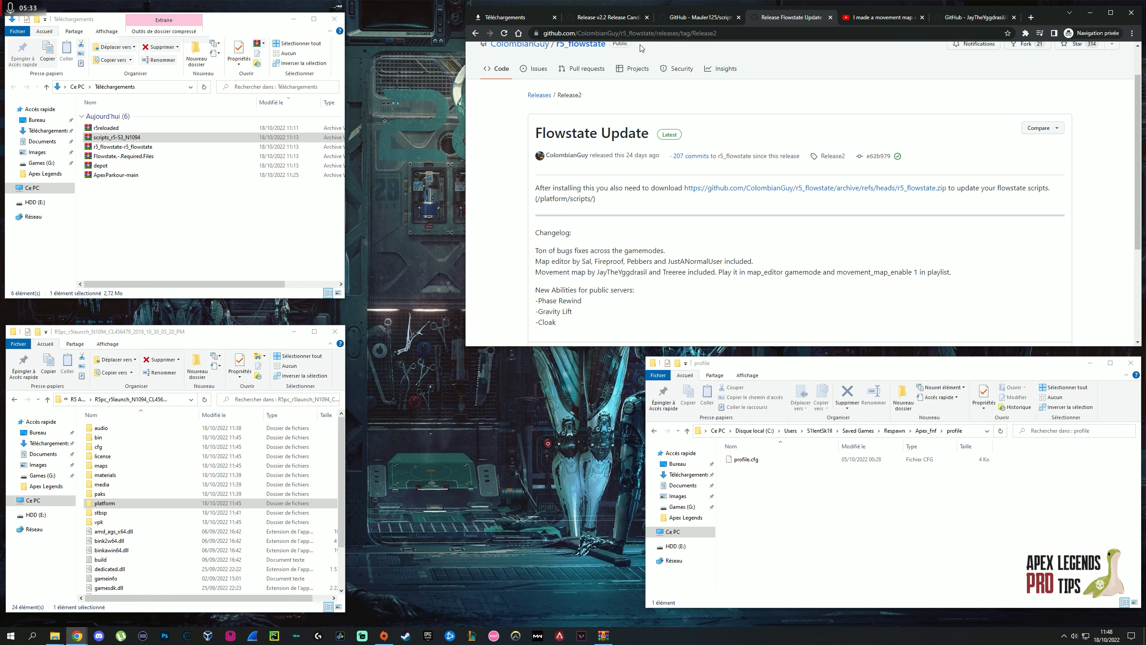
scroll(605, 151, up, 1)
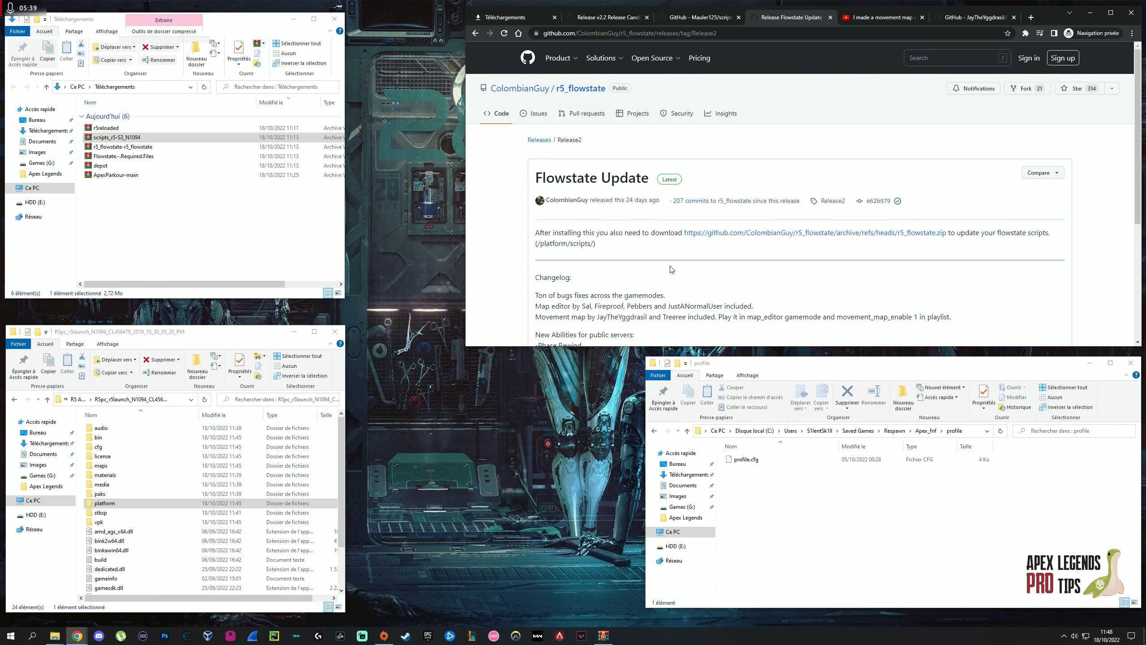
middle_click(718, 233)
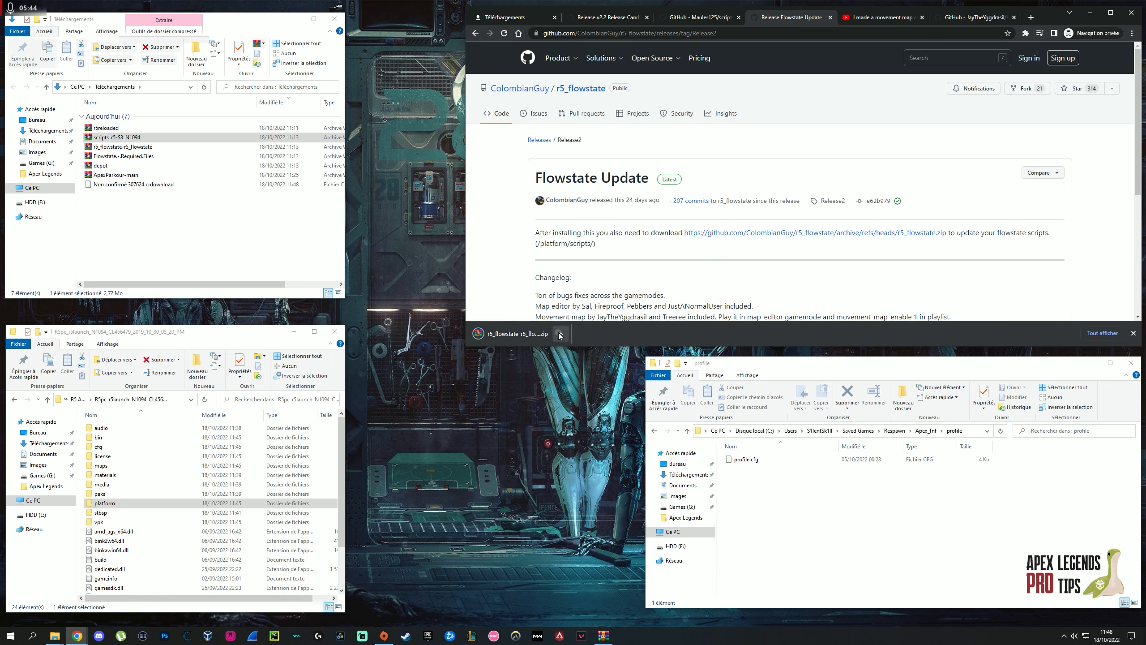
click(560, 333)
click(583, 401)
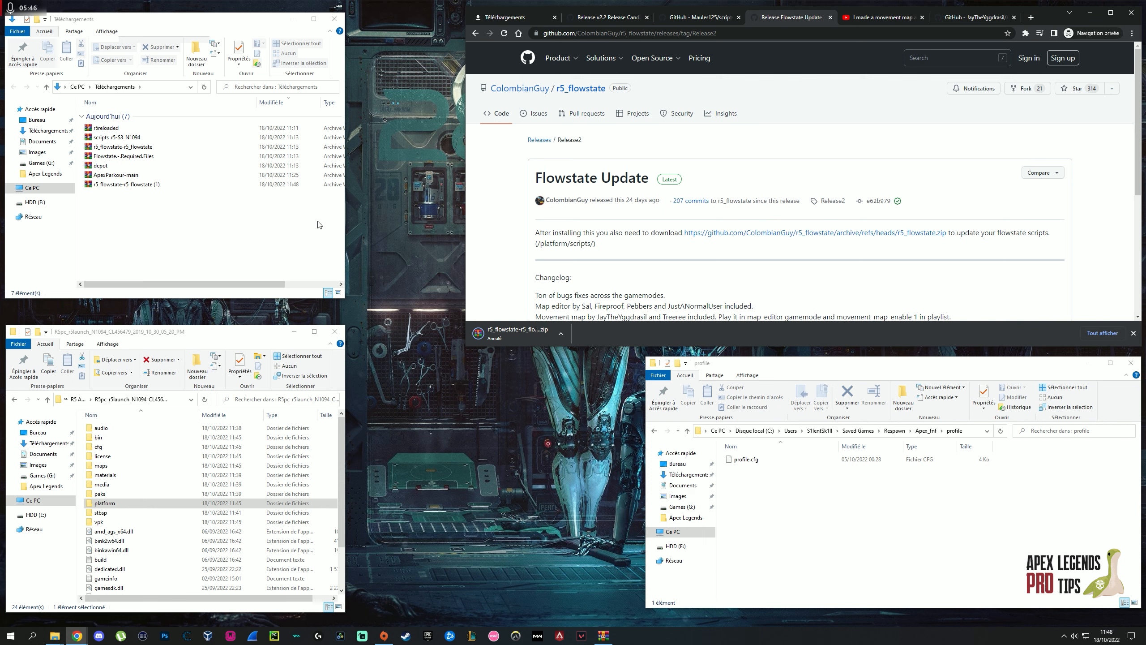
- Extract the full contents of the r5_flowstate-r5_flowstate archive's inner folder into the game's platform\scripts folder, replacing the existing files
click(156, 148)
double_click(156, 147)
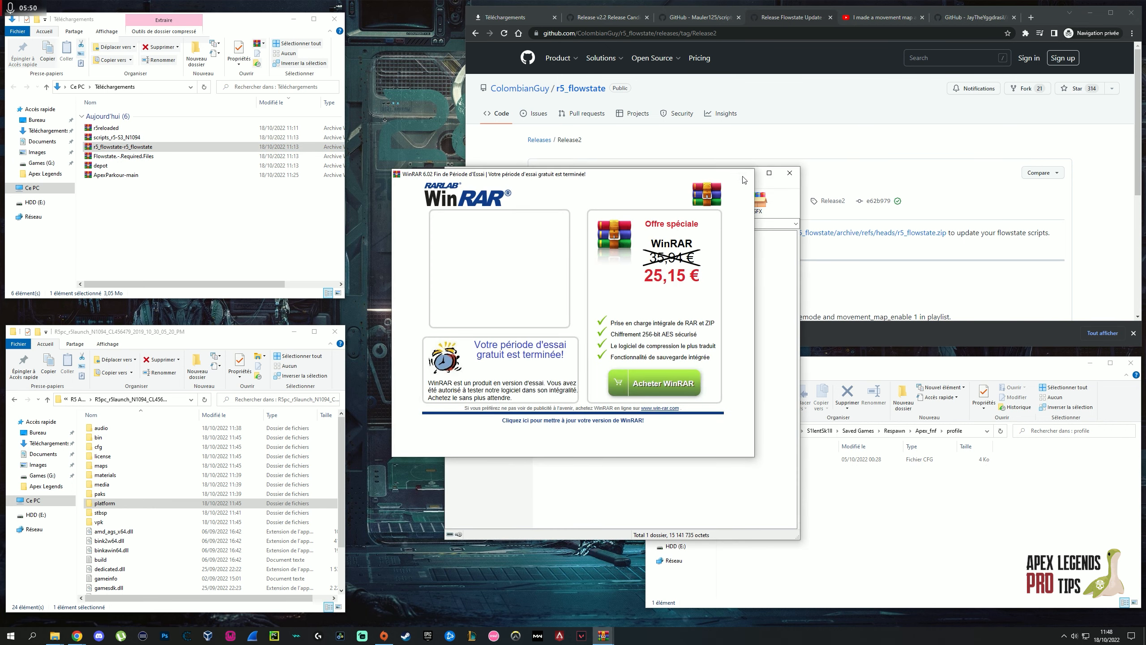
click(752, 173)
double_click(491, 256)
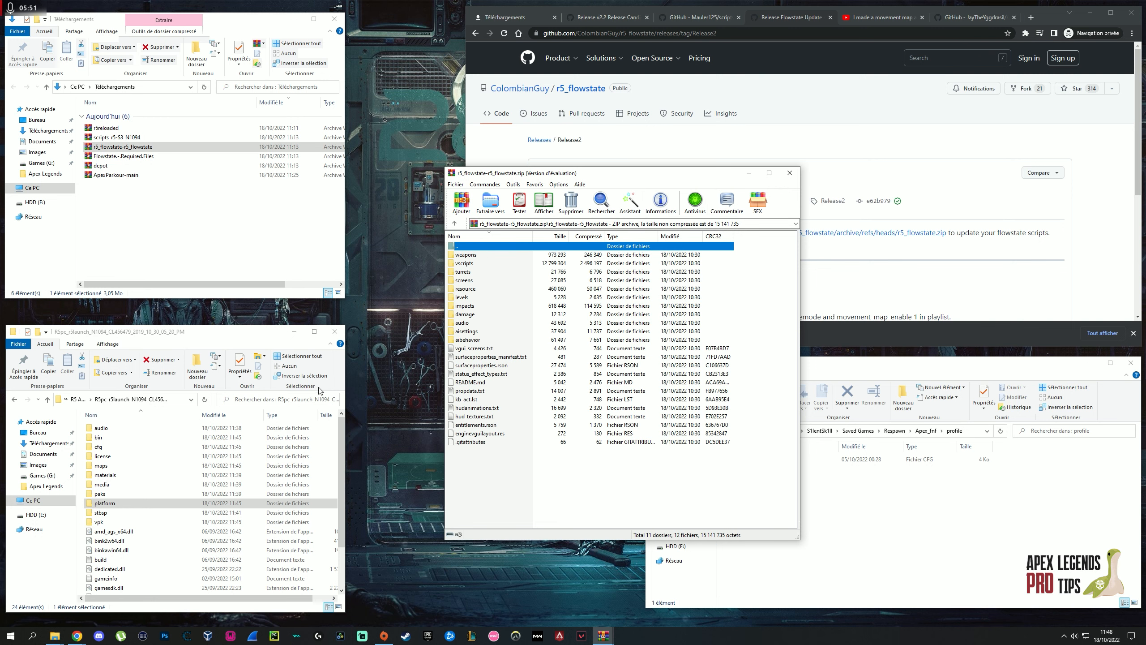
mouse_move(543, 490)
mouse_down()
mouse_move(512, 256)
mouse_move(550, 471)
mouse_up()
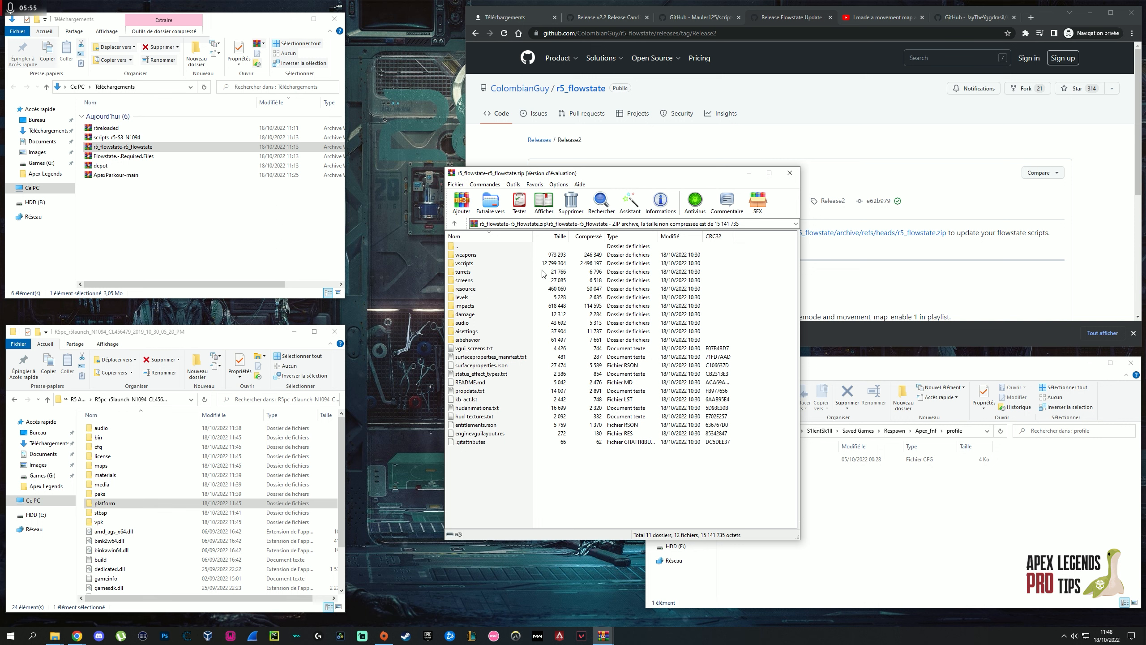
click(74, 400)
double_click(120, 432)
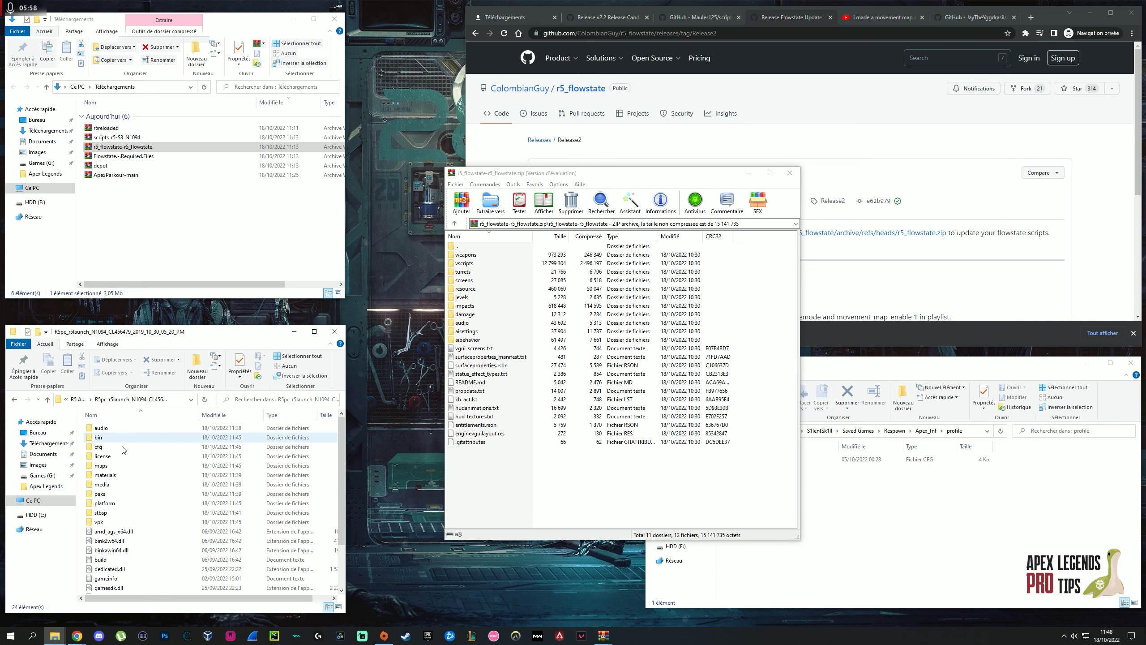
double_click(115, 504)
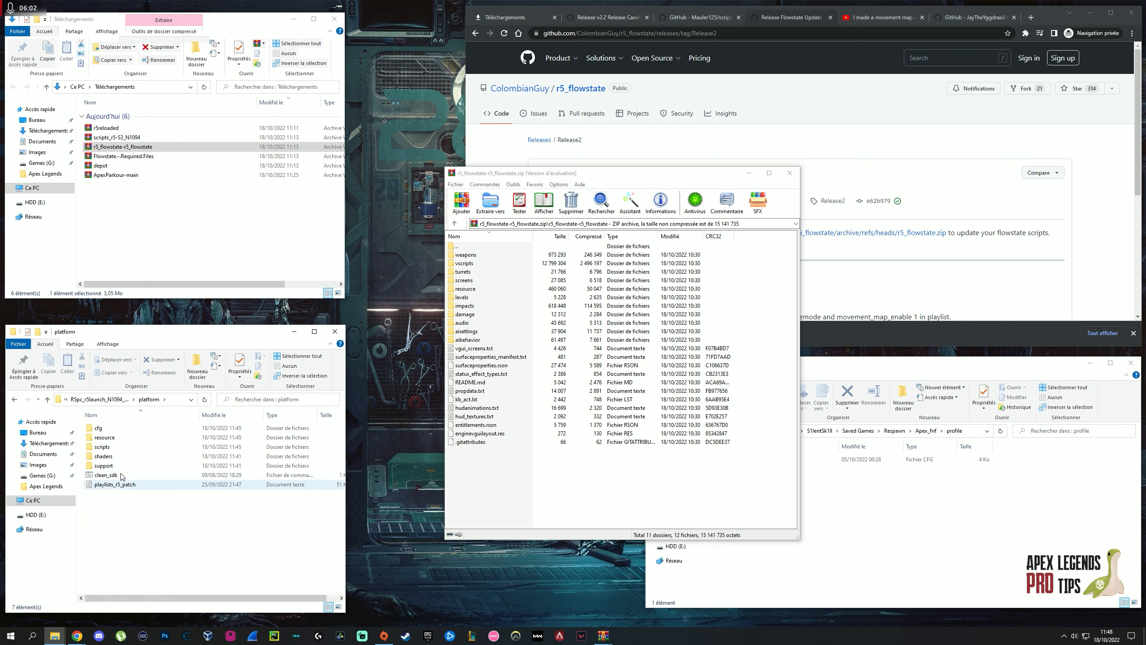
double_click(105, 447)
drag(534, 464, 467, 254)
drag(467, 254, 88, 456)
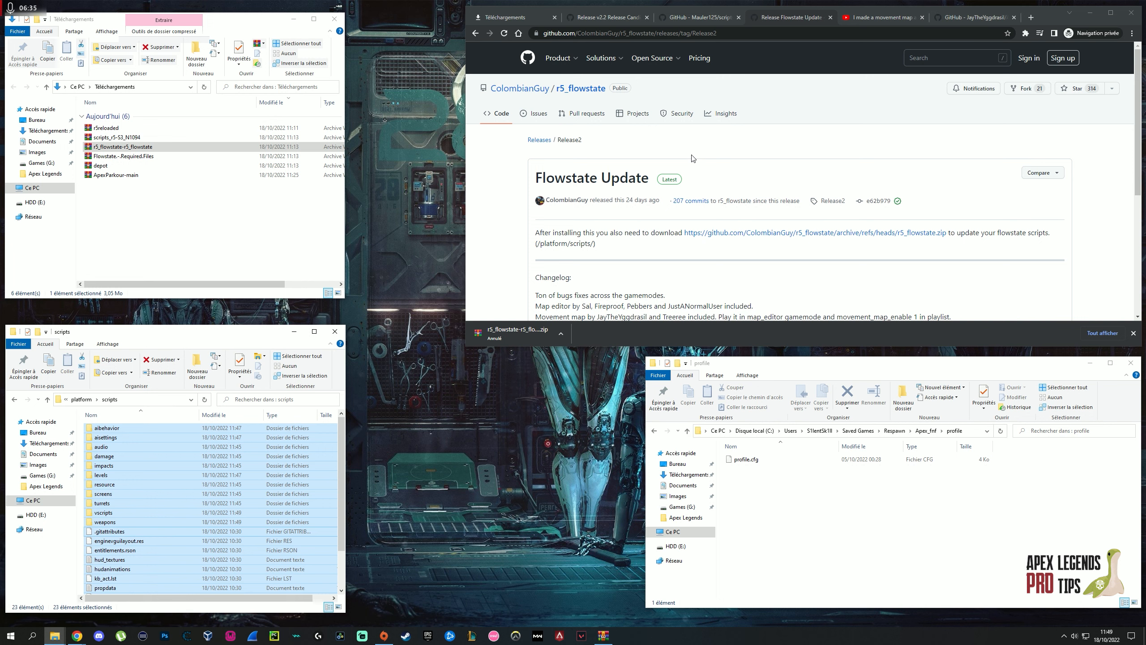
- Review the Flowstate Update release page again and compare it with the r5sdk v2.2 Release Candidate and scripts_r5 pages
scroll(654, 190, down, 5)
scroll(655, 190, up, 4)
drag(536, 88, 653, 82)
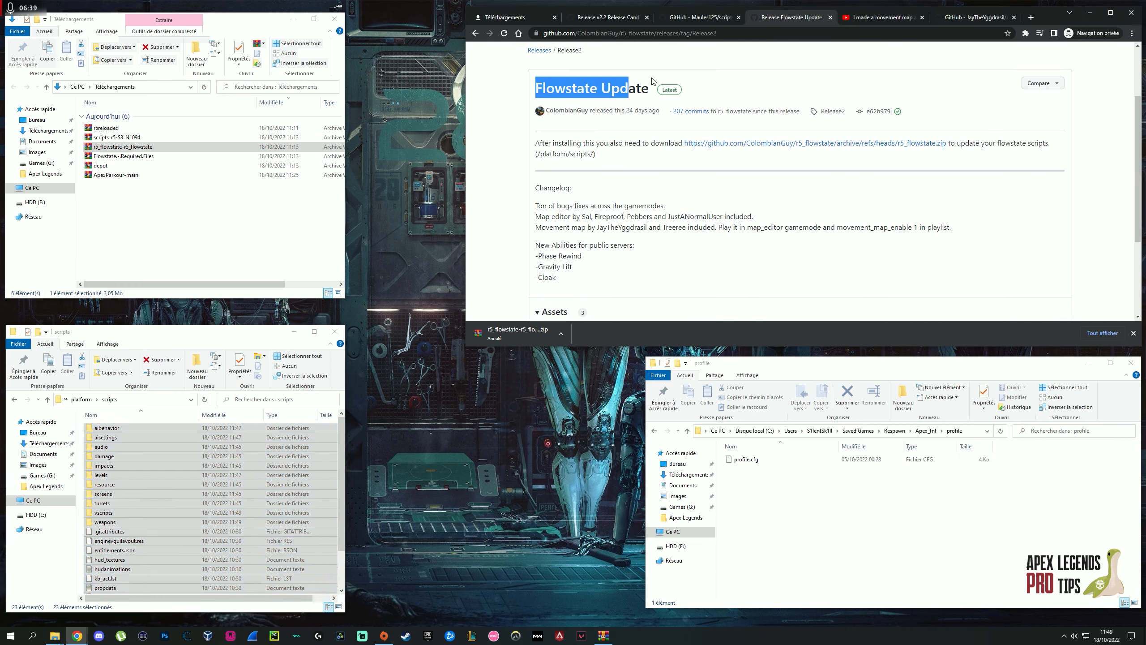
click(624, 82)
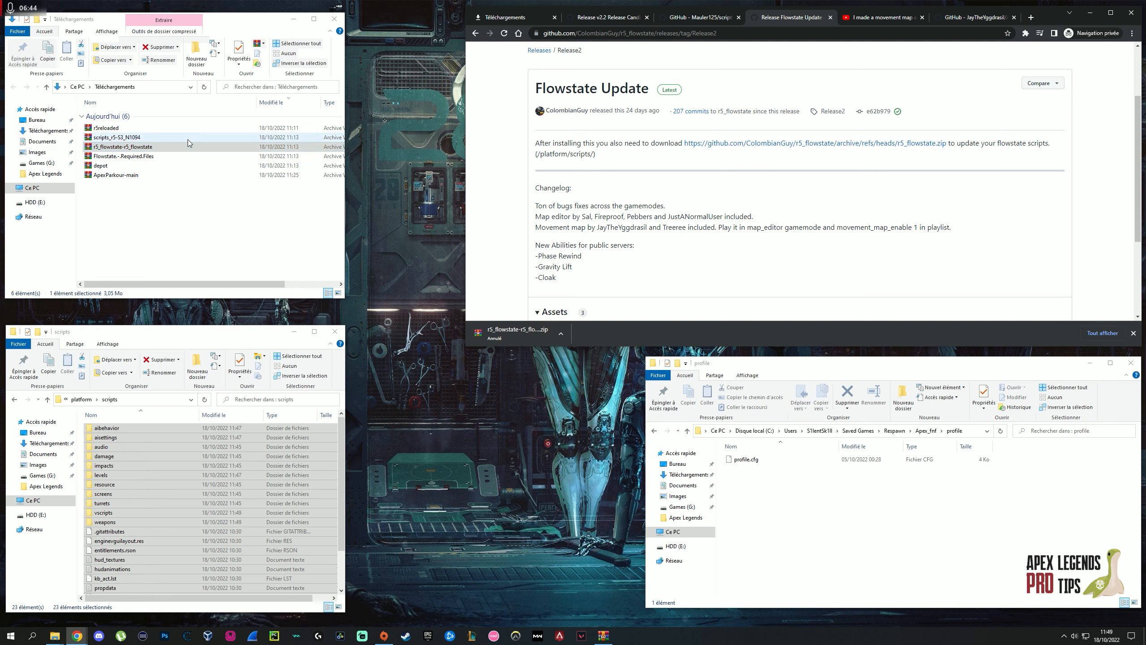
click(583, 17)
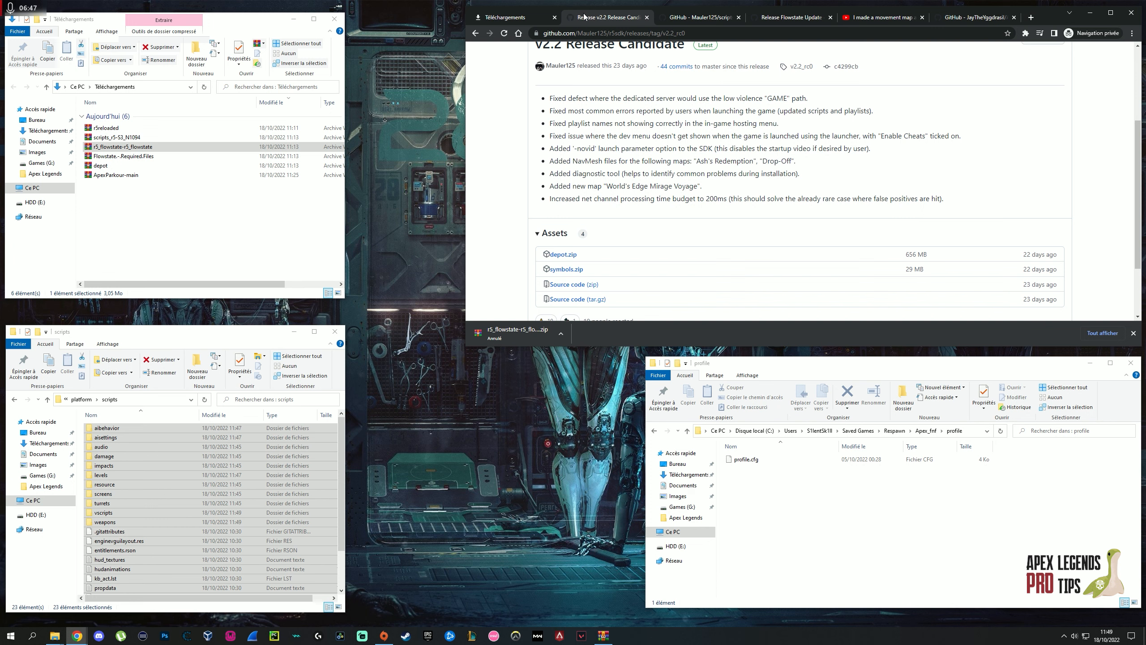
scroll(603, 97, up, 3)
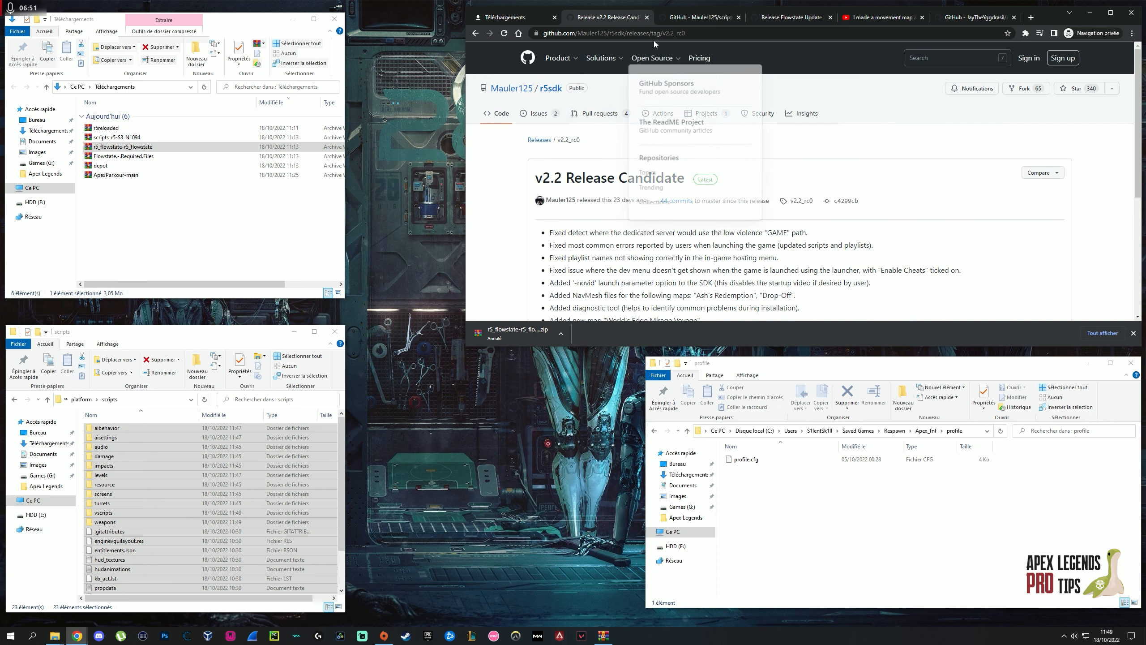
click(668, 19)
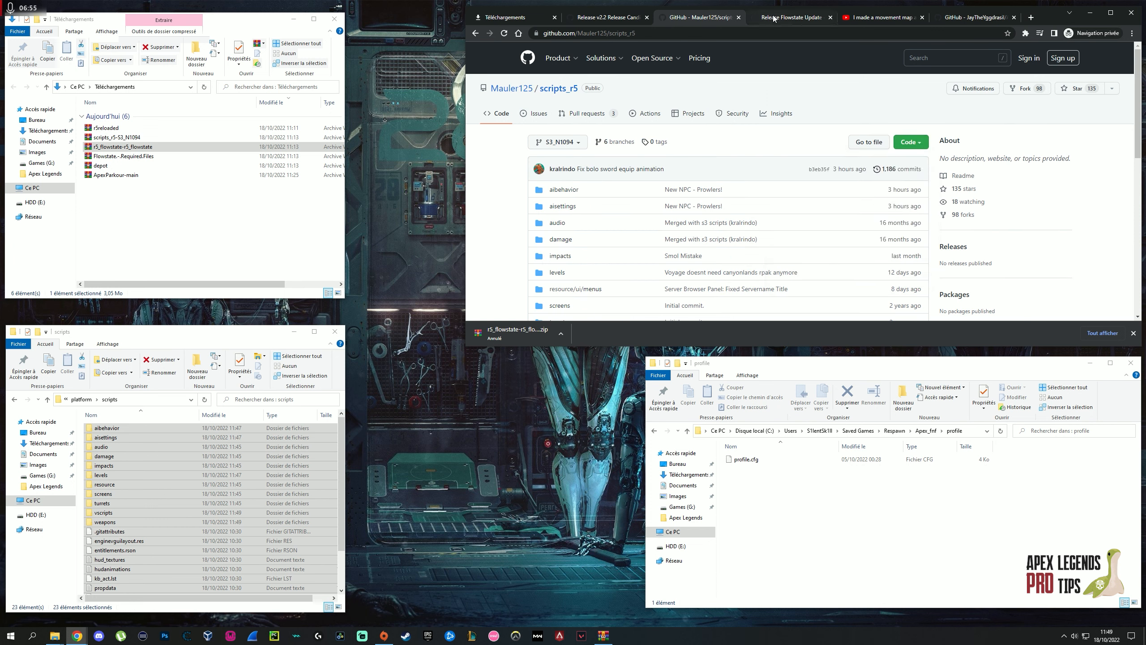
- Download Flowstate.-.Required.Files.zip from the assets of the Flowstate Update release and show it in its folder
click(787, 17)
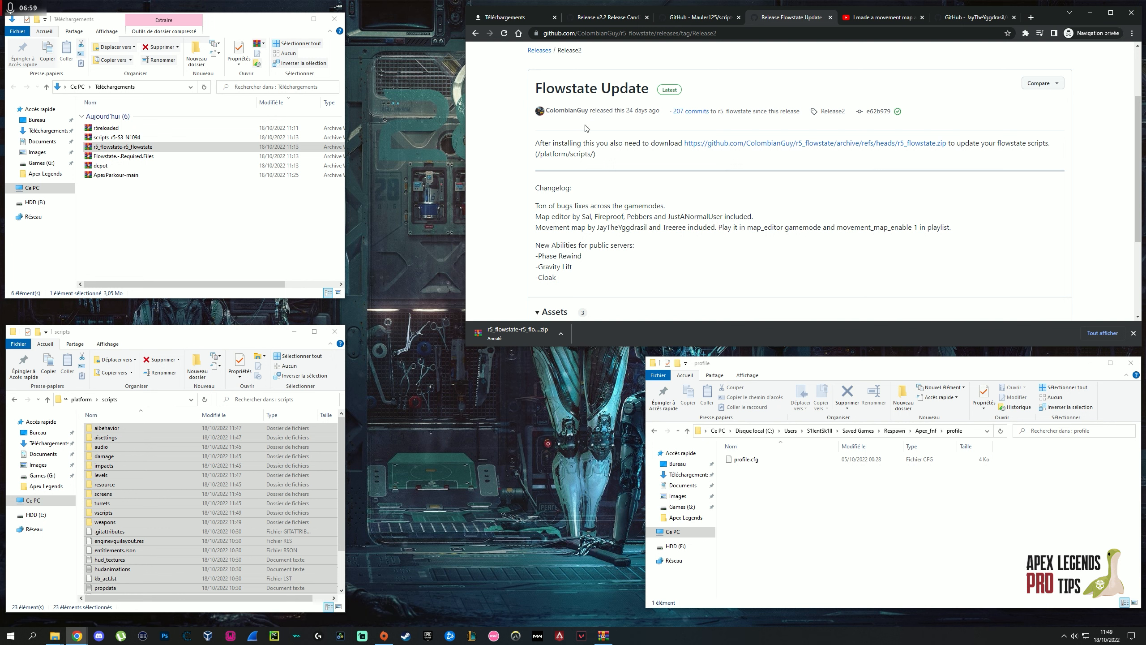
scroll(572, 171, up, 1)
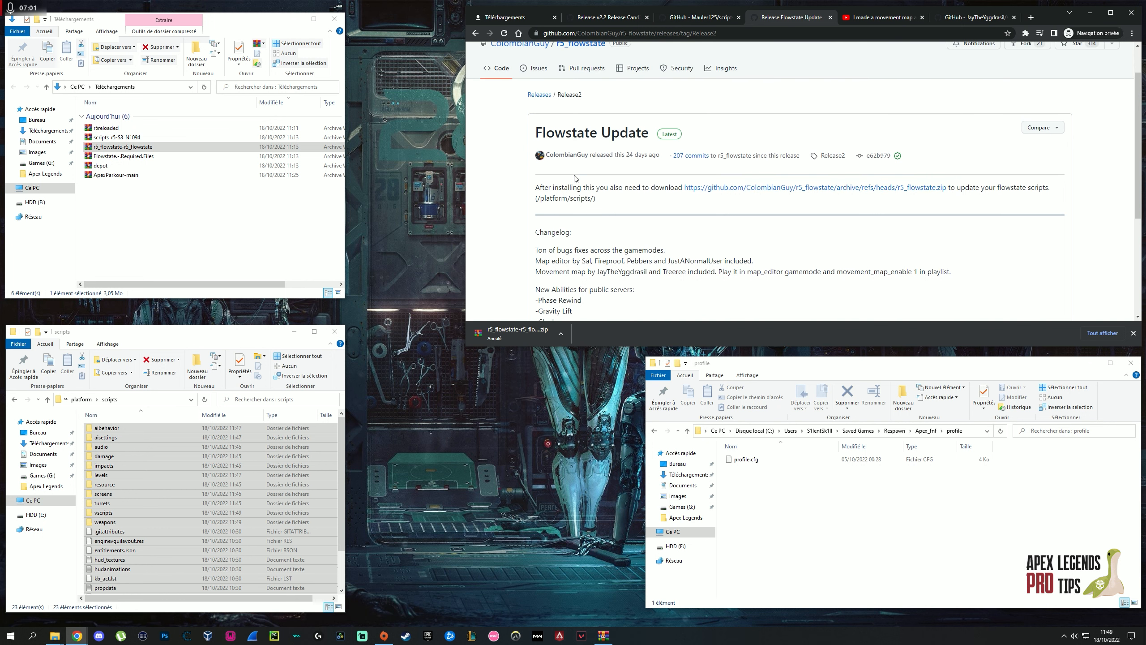
scroll(516, 135, up, 1)
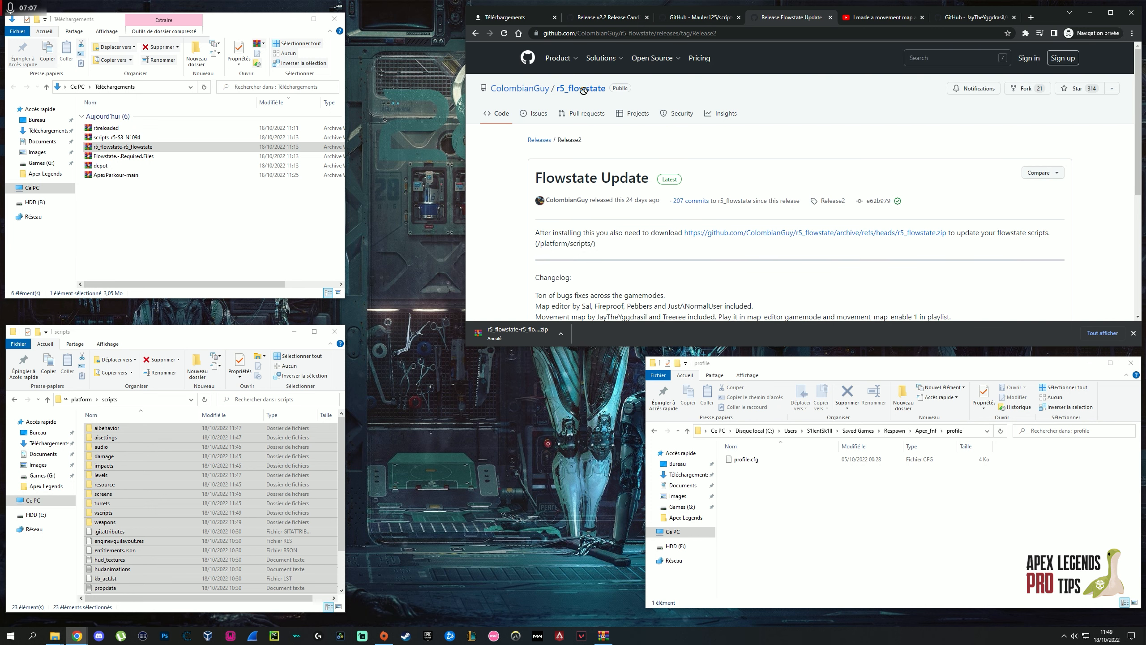
scroll(611, 98, down, 2)
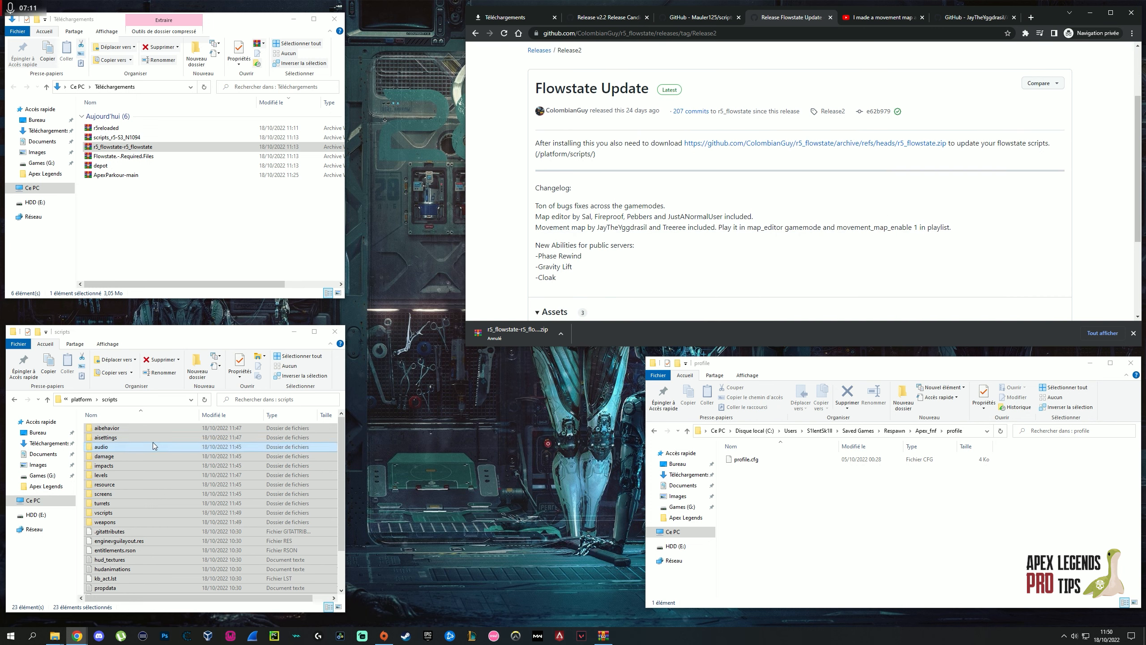
scroll(551, 203, down, 3)
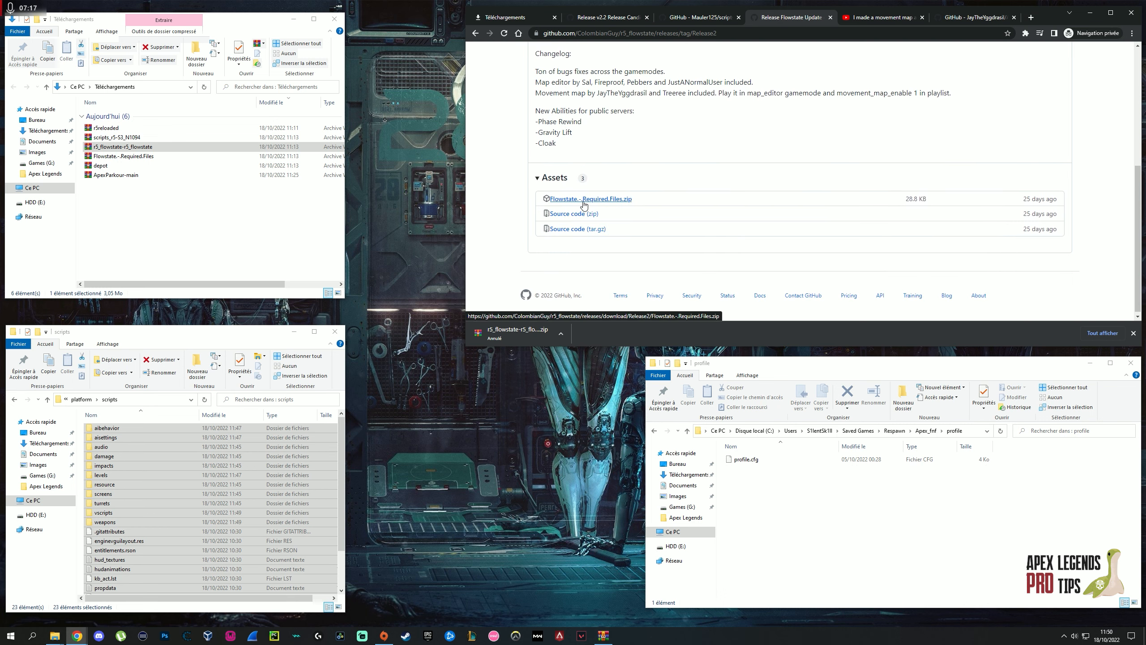
click(609, 203)
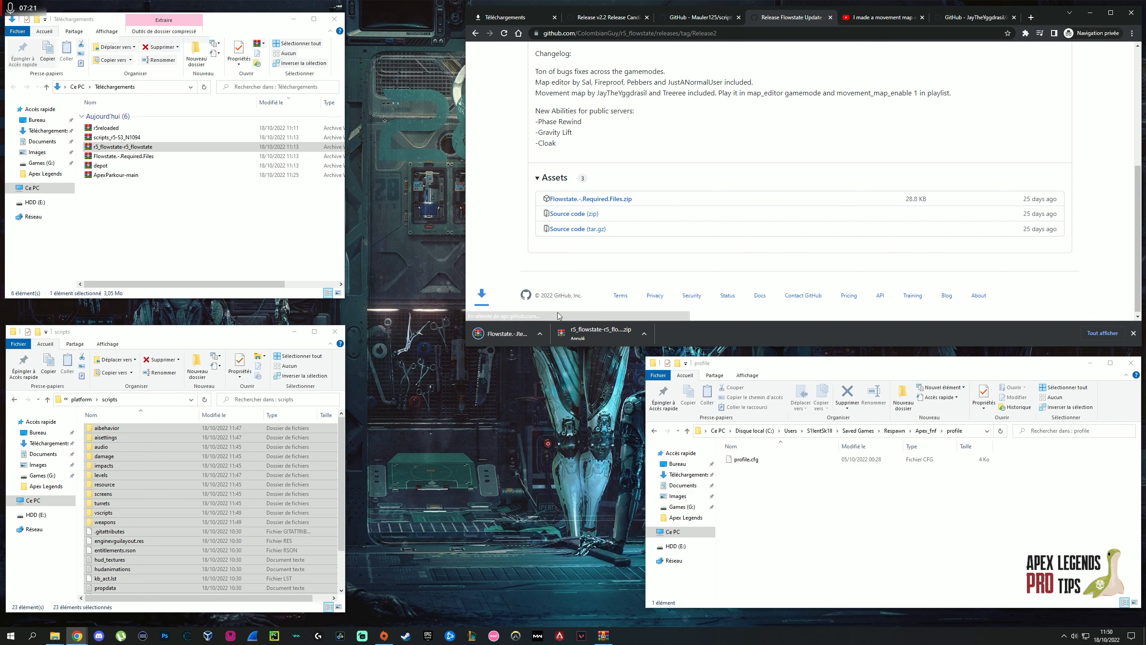
click(560, 333)
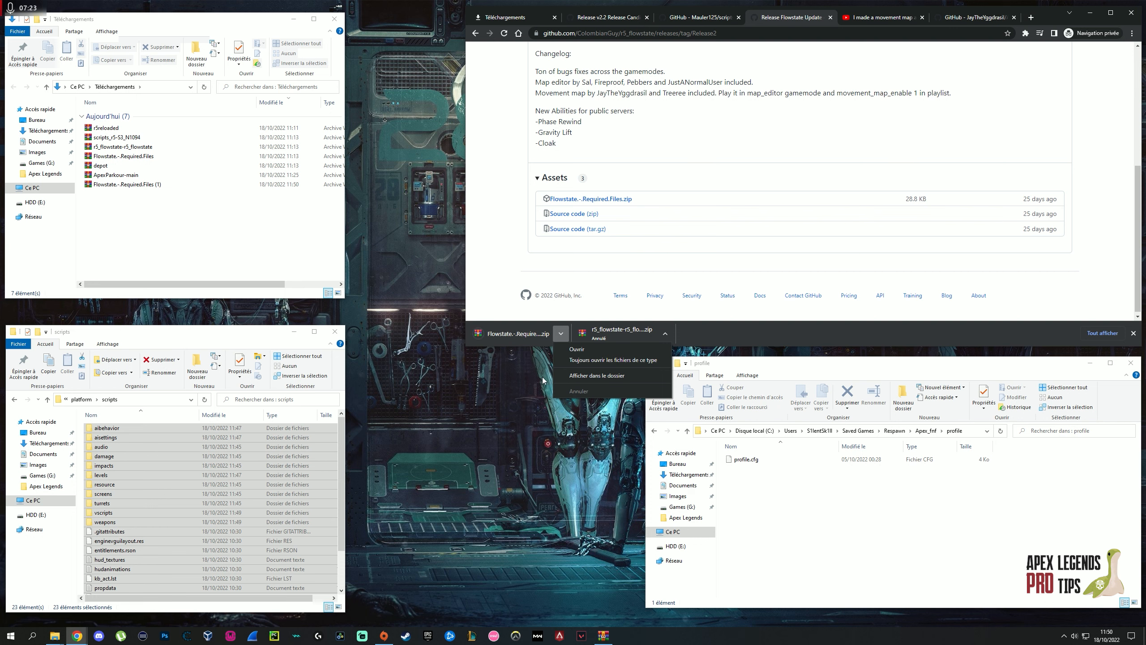
click(587, 375)
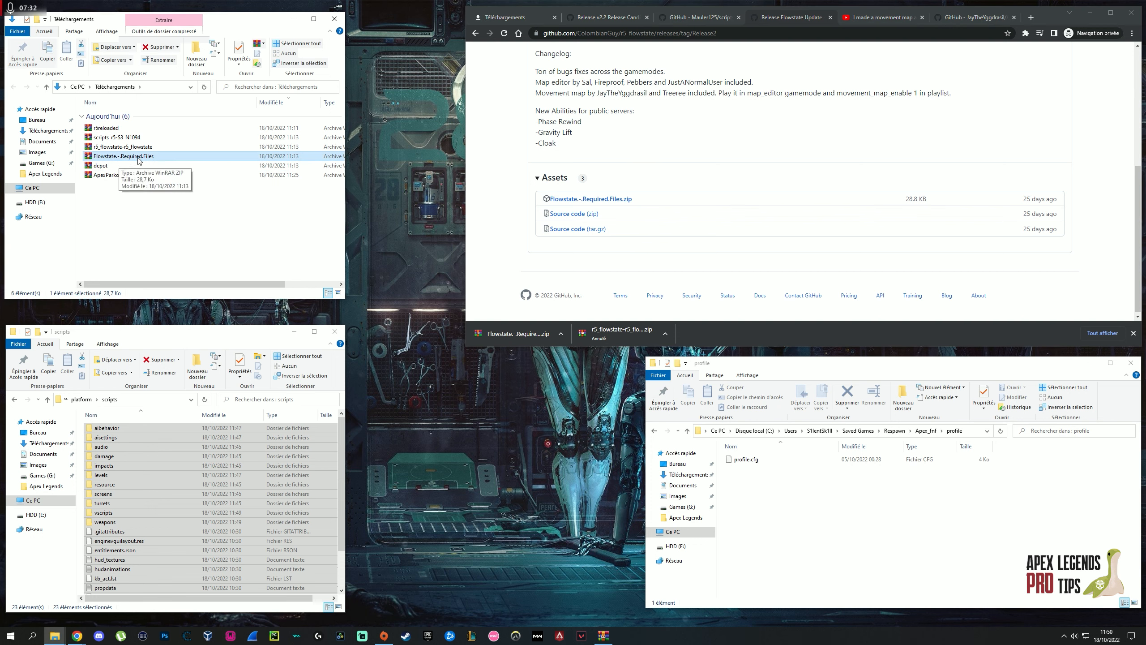
- Open the Flowstate.-.Required.Files archive and return from platform\scripts to the root of the R5pc_r5launch game folder
double_click(138, 157)
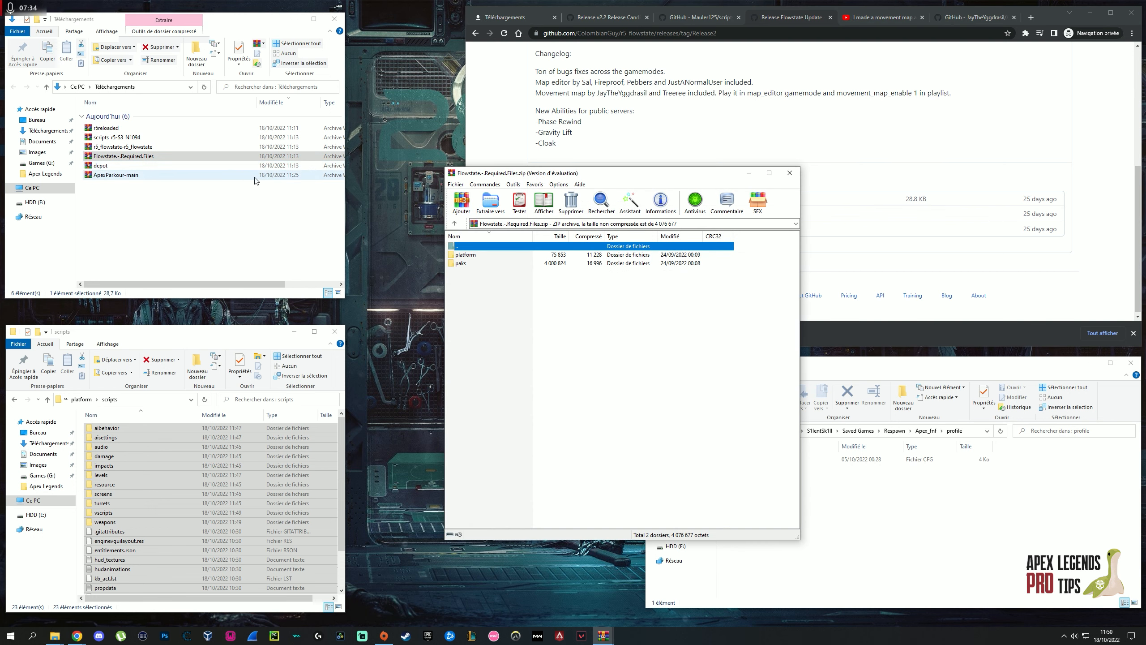
click(690, 321)
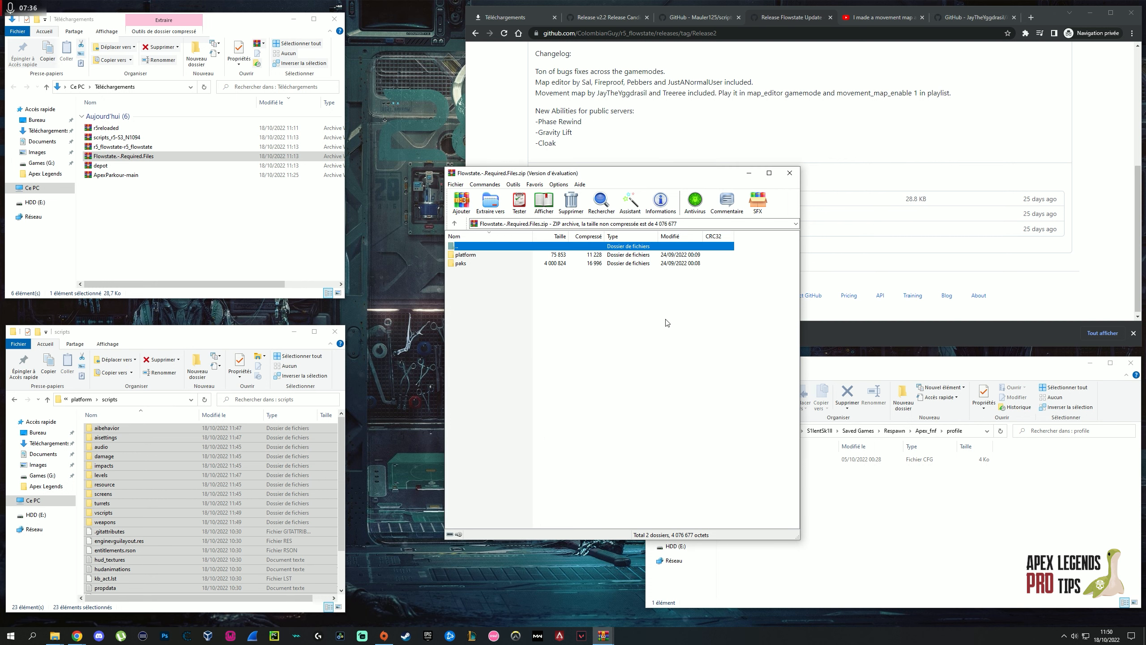
click(489, 278)
click(81, 399)
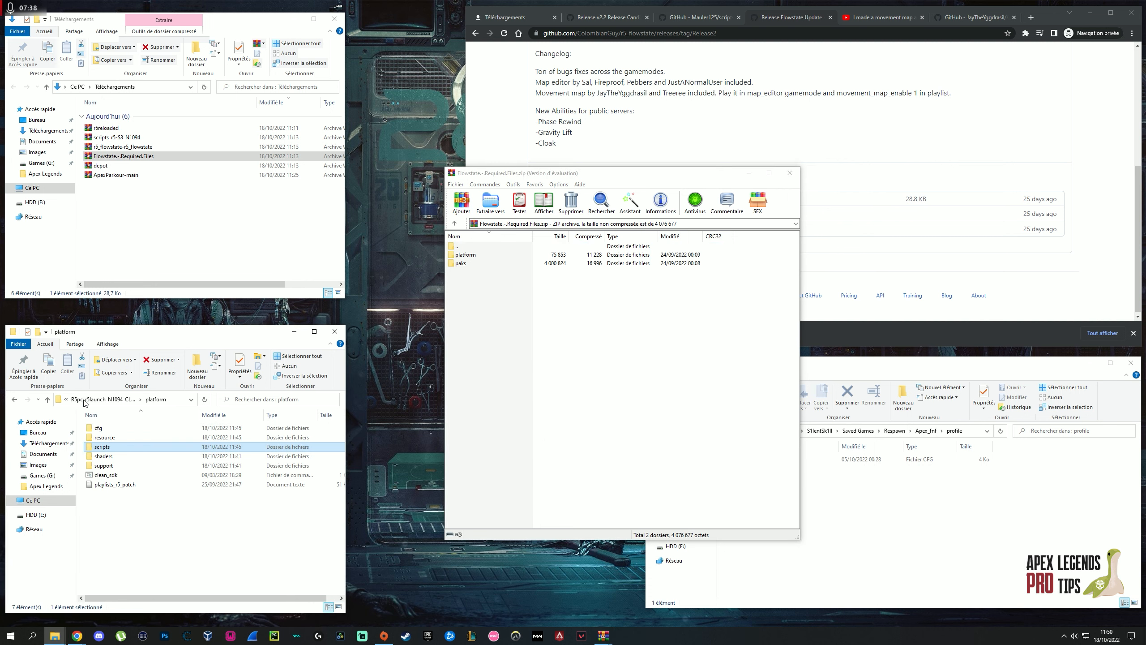
click(113, 399)
click(514, 308)
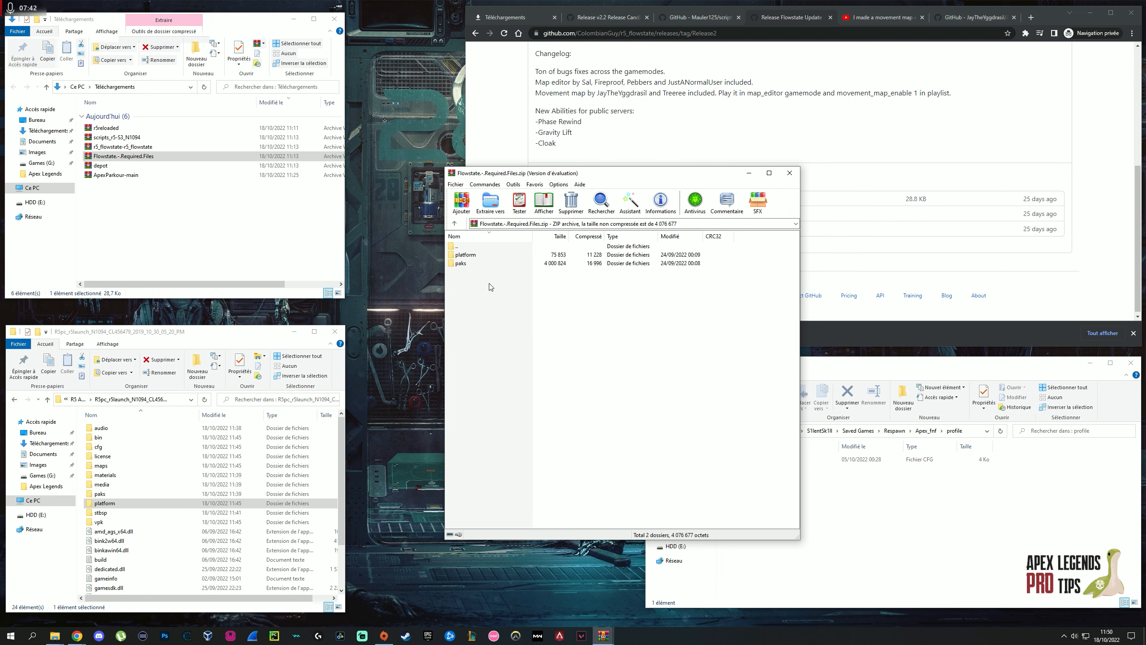
- Compare the archive's platform and paks folders with the game folder, looking inside the game's platform folder and returning to the root
drag(488, 284, 462, 251)
drag(498, 297, 468, 257)
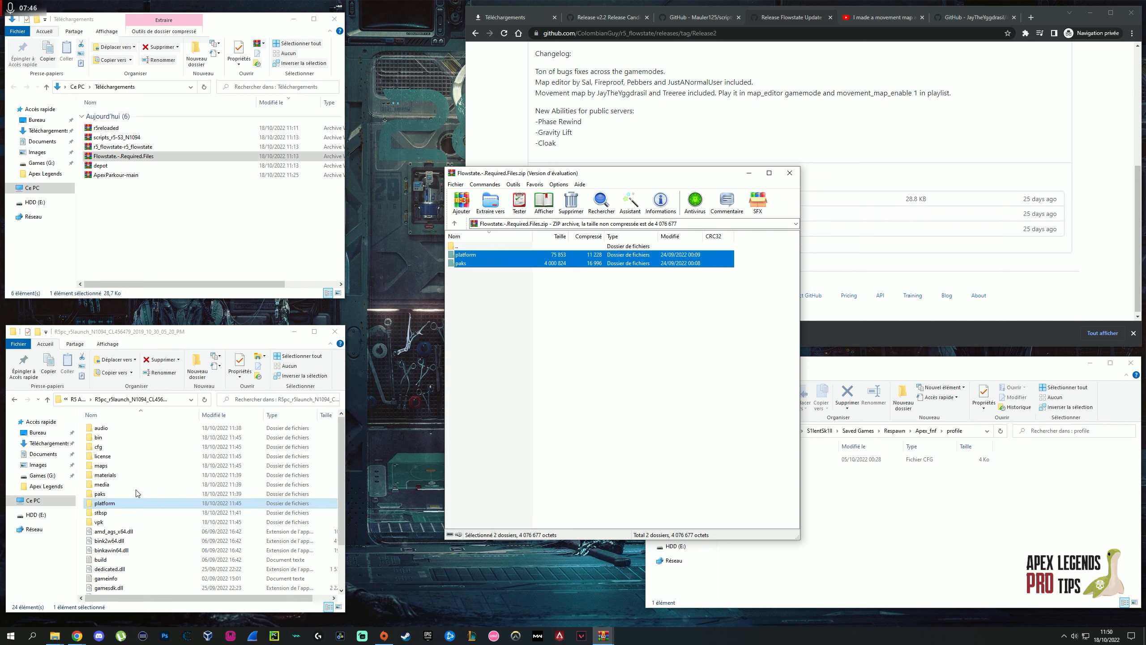
double_click(108, 503)
drag(167, 519, 135, 514)
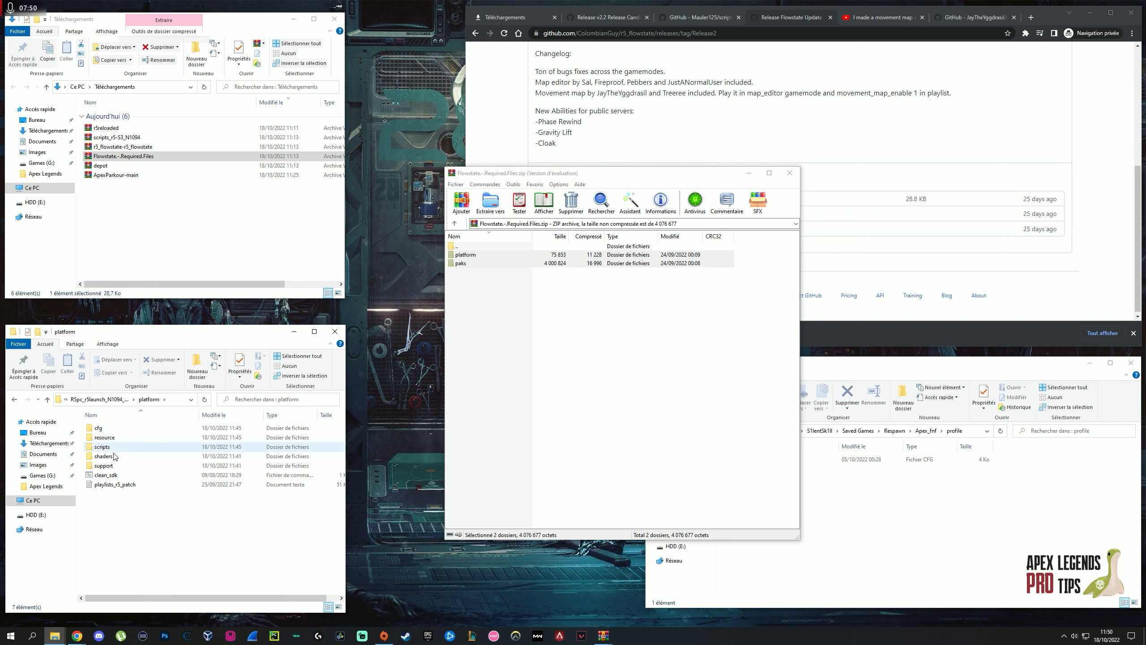
mouse_move(484, 277)
mouse_down()
mouse_move(465, 263)
mouse_move(480, 256)
mouse_up()
drag(486, 308, 487, 312)
key(alt+Left)
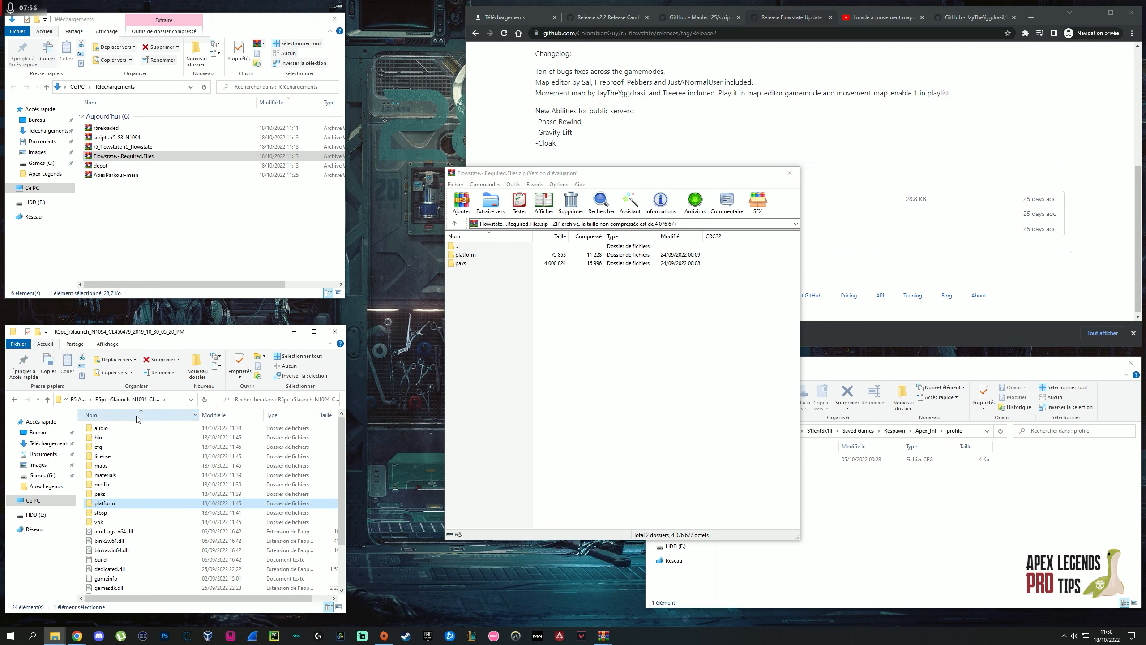
- Extract the platform and paks folders into the root of the R5pc_r5launch game folder, replacing the existing files, and close the archive
click(486, 334)
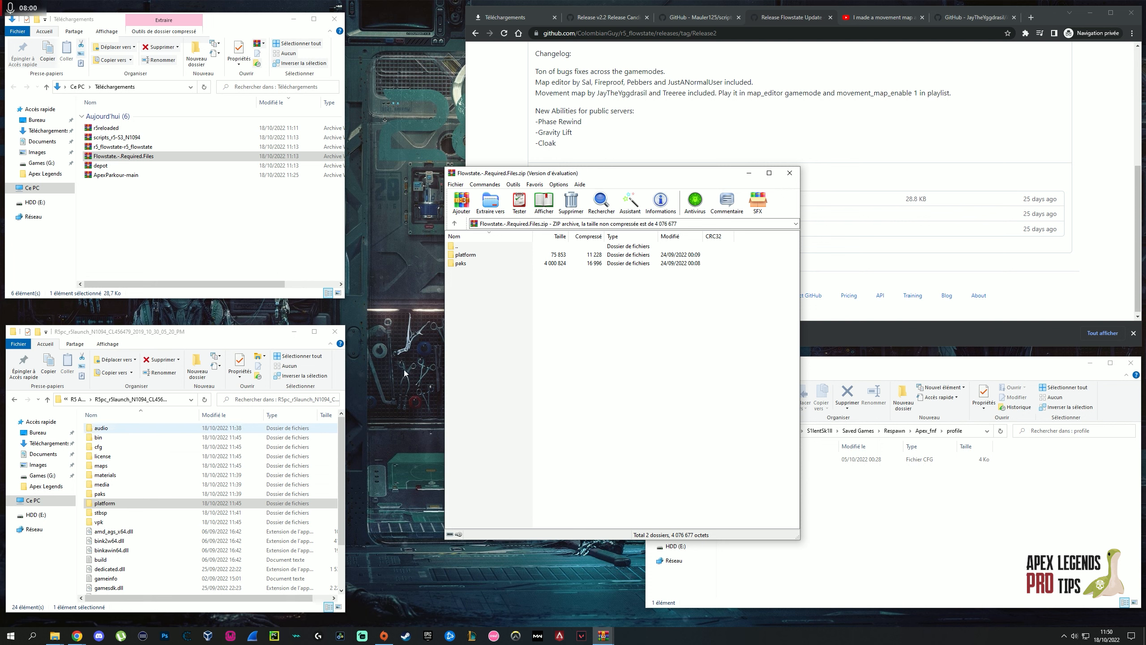
drag(467, 298, 154, 481)
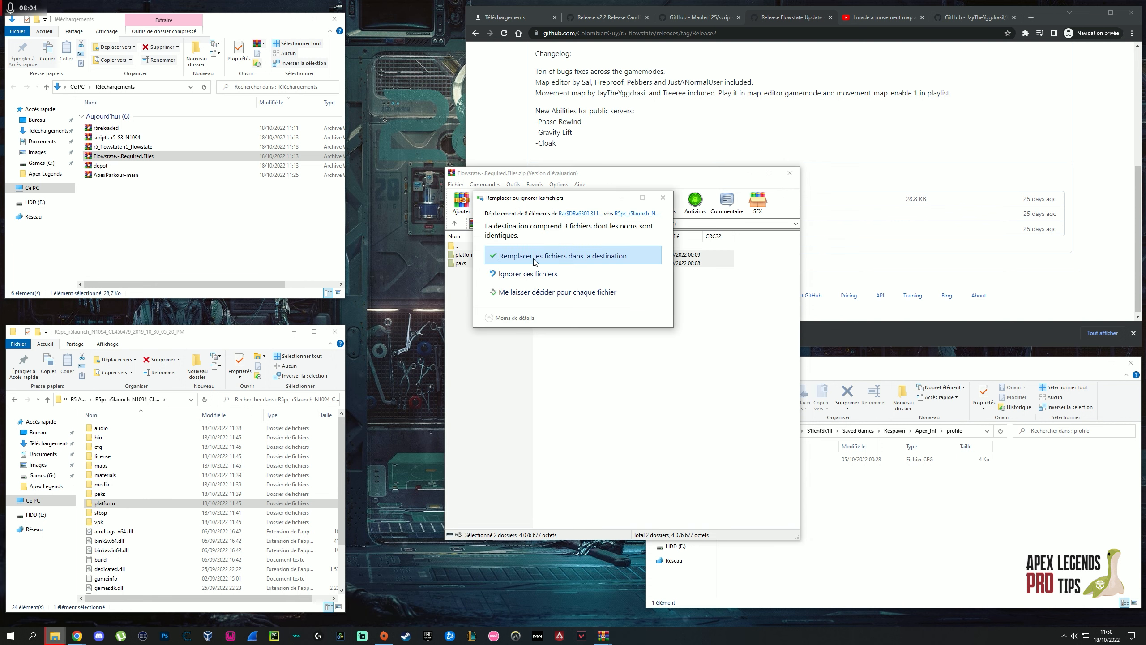
click(560, 256)
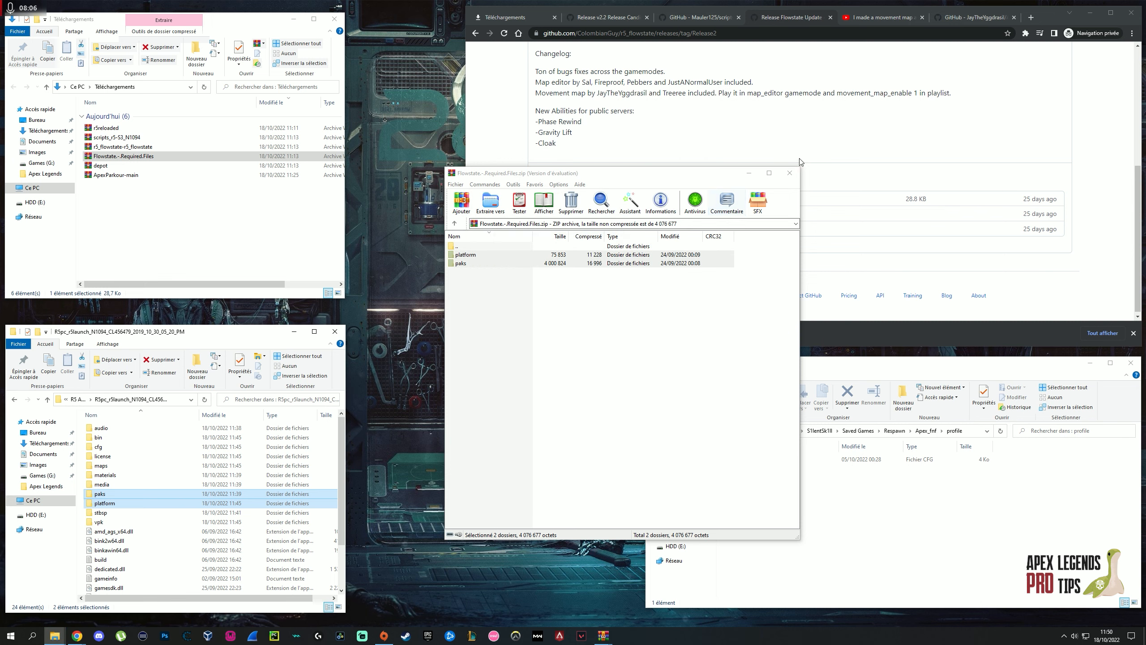
click(790, 173)
- Go up to the R5 APEX folder, reopen the R5pc_r5launch game folder and look over its files
scroll(704, 184, up, 5)
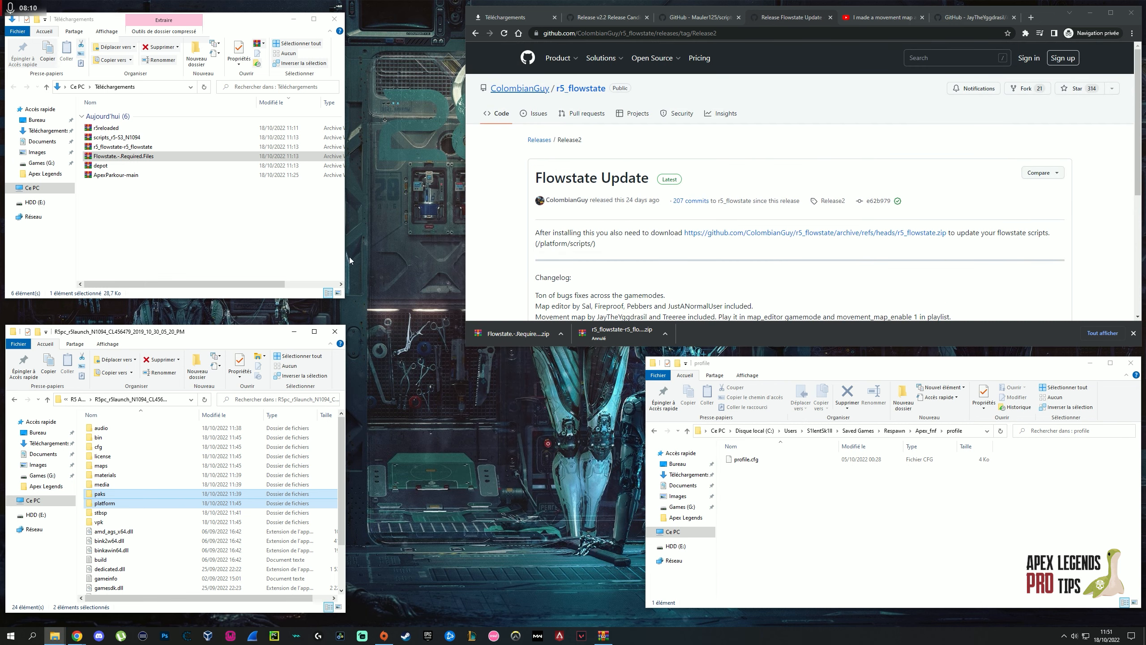
click(80, 400)
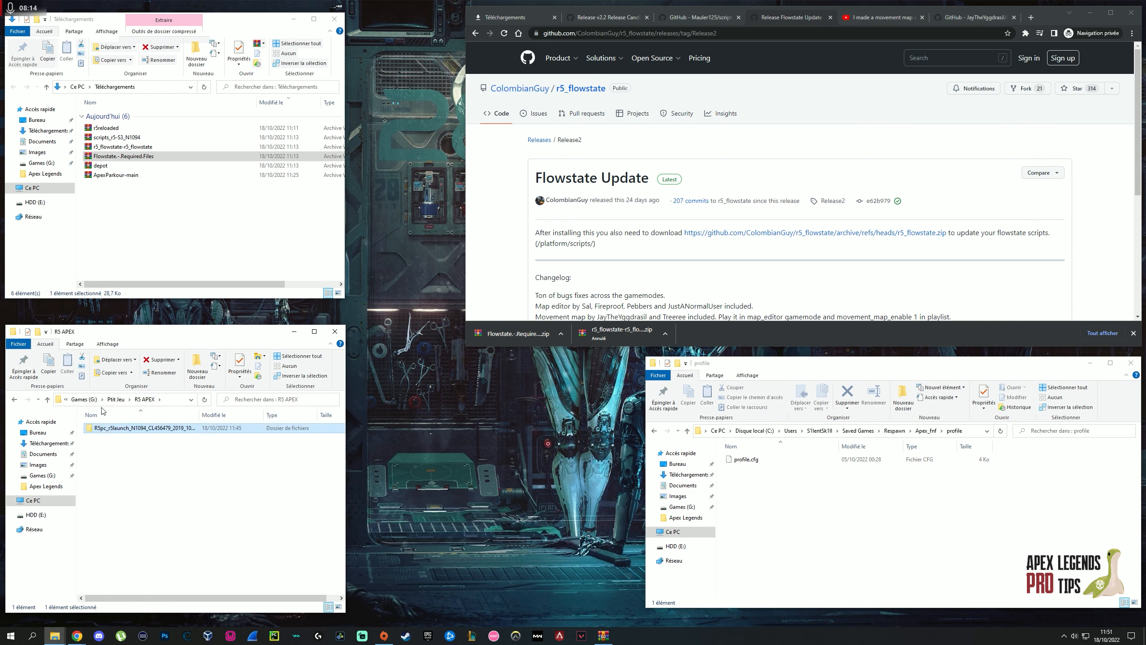
double_click(145, 428)
scroll(151, 458, down, 2)
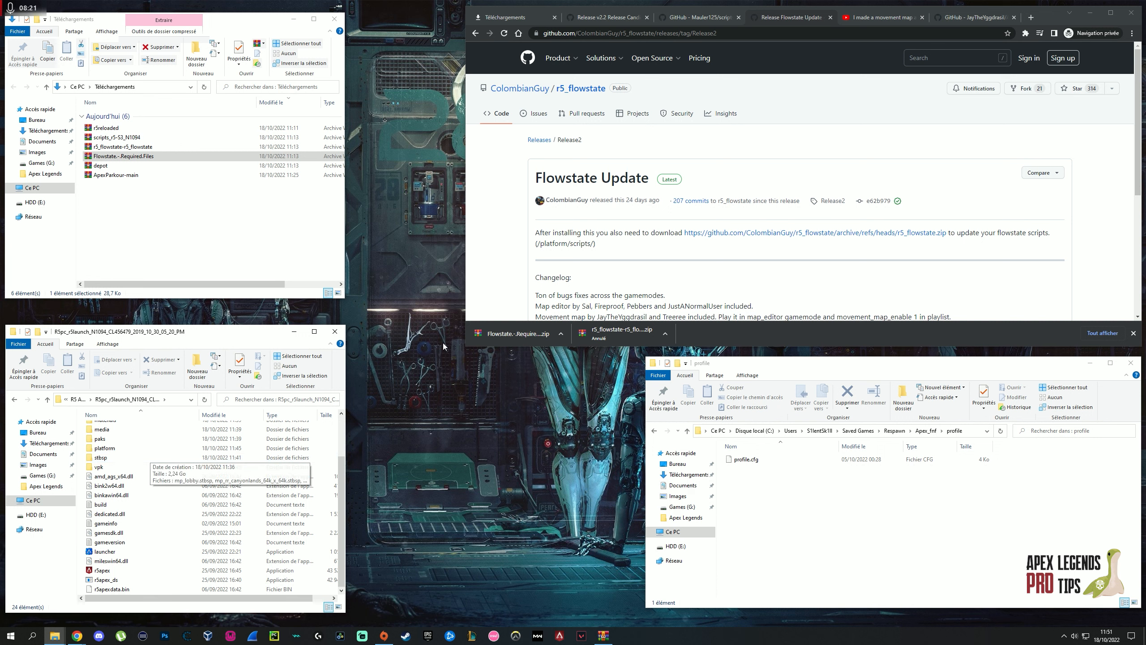
- Examine the title and description of the YouTube video "I made a movement map and YOU can play it - Part 1"
click(869, 18)
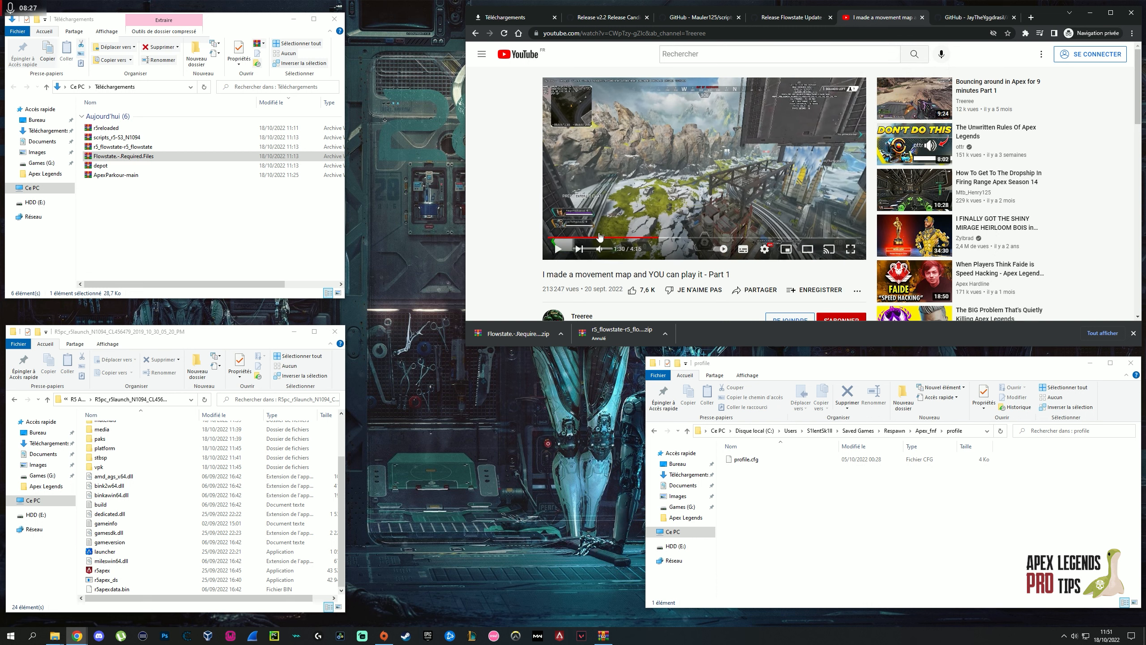
scroll(536, 245, down, 1)
click(1133, 332)
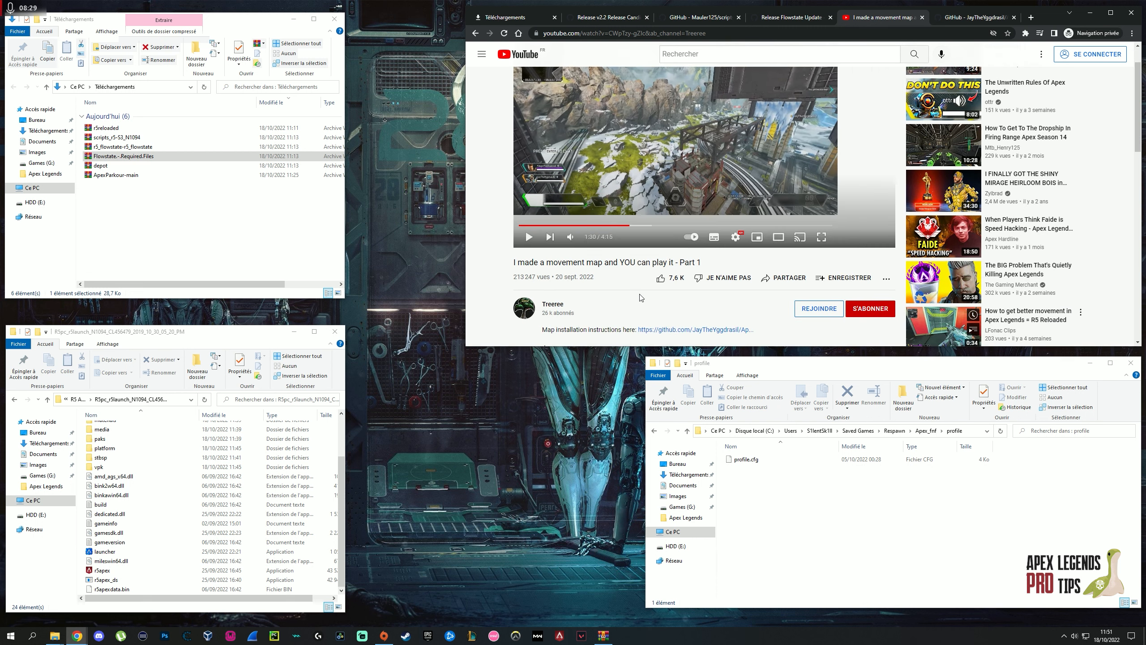
scroll(632, 299, up, 1)
drag(515, 305, 554, 307)
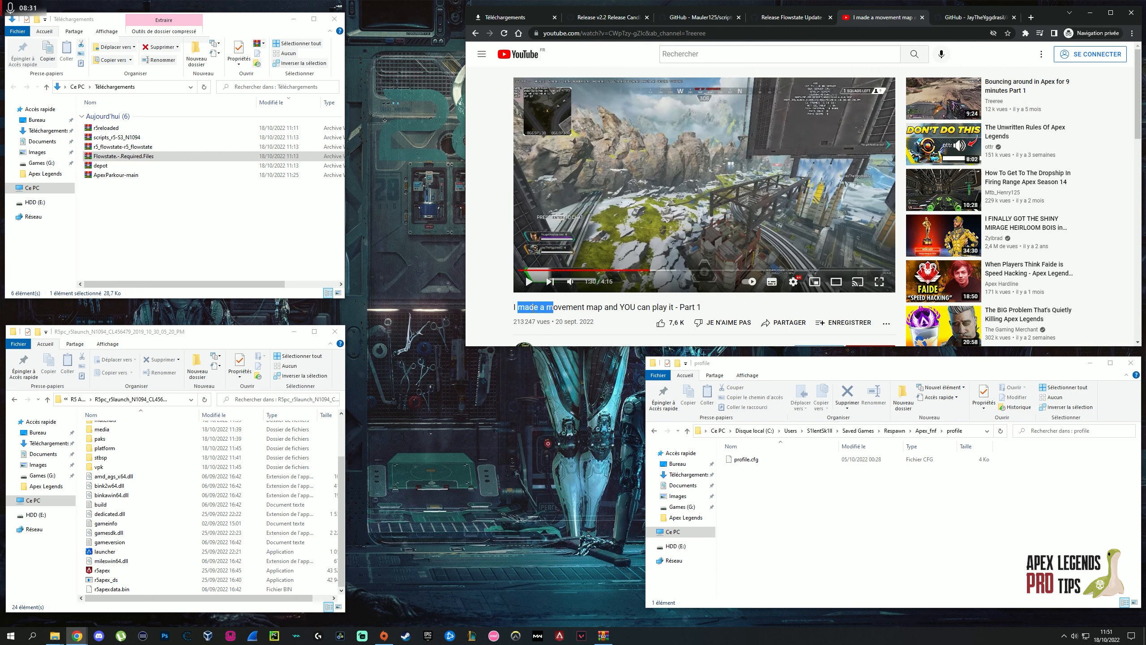
click(531, 307)
scroll(530, 308, down, 2)
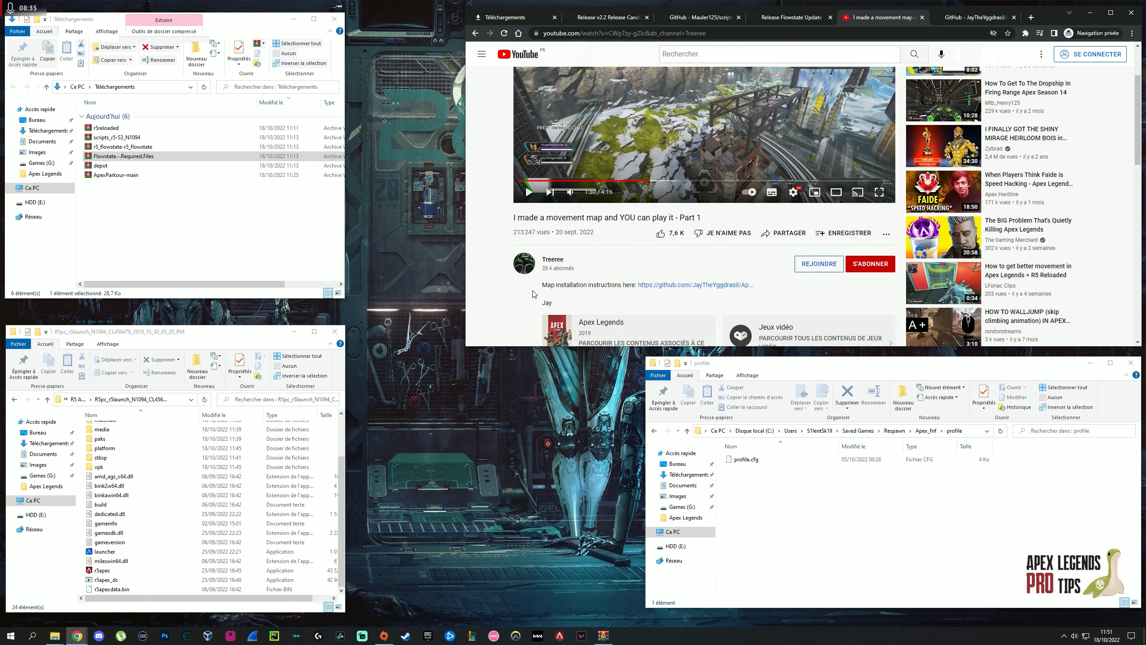
scroll(637, 253, up, 2)
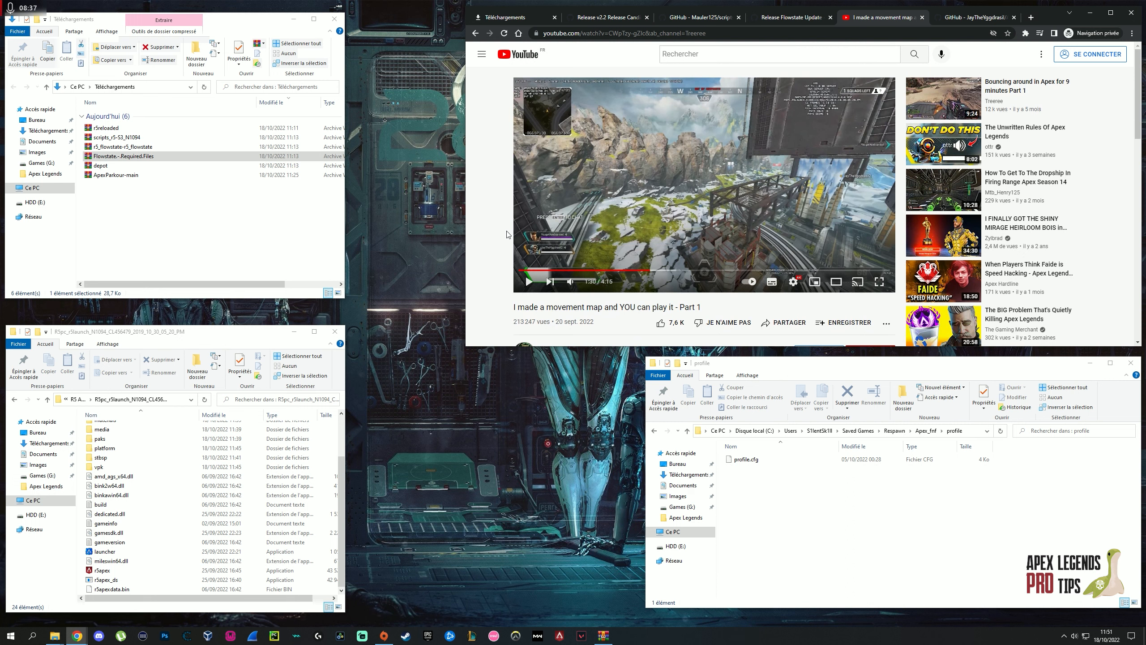
scroll(492, 251, down, 1)
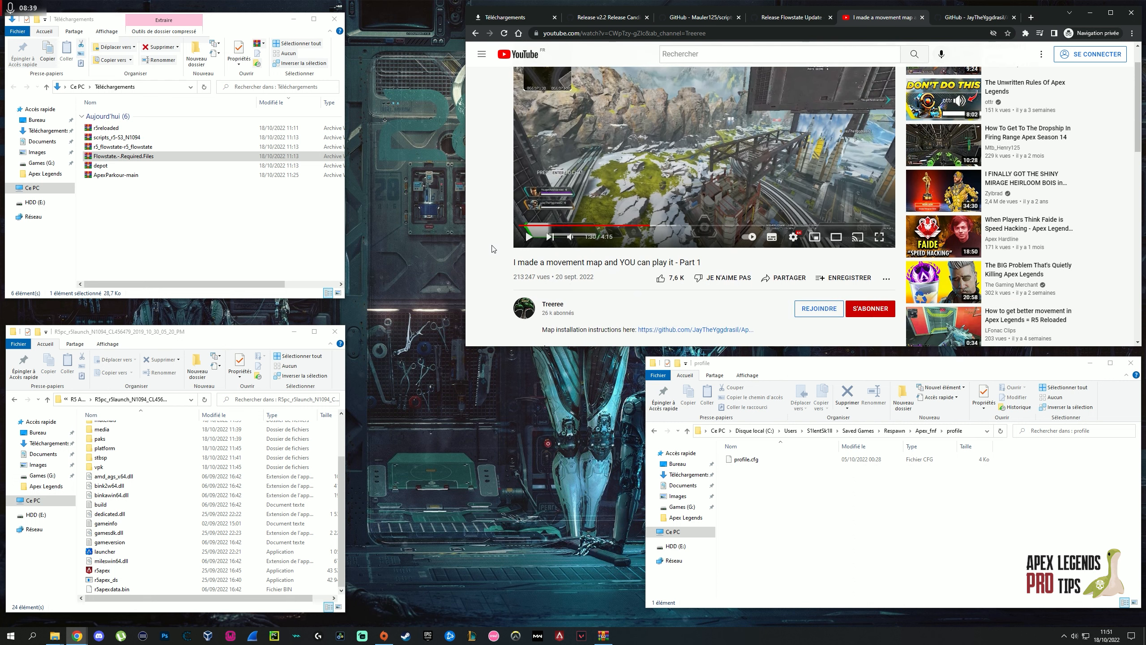
scroll(493, 248, up, 1)
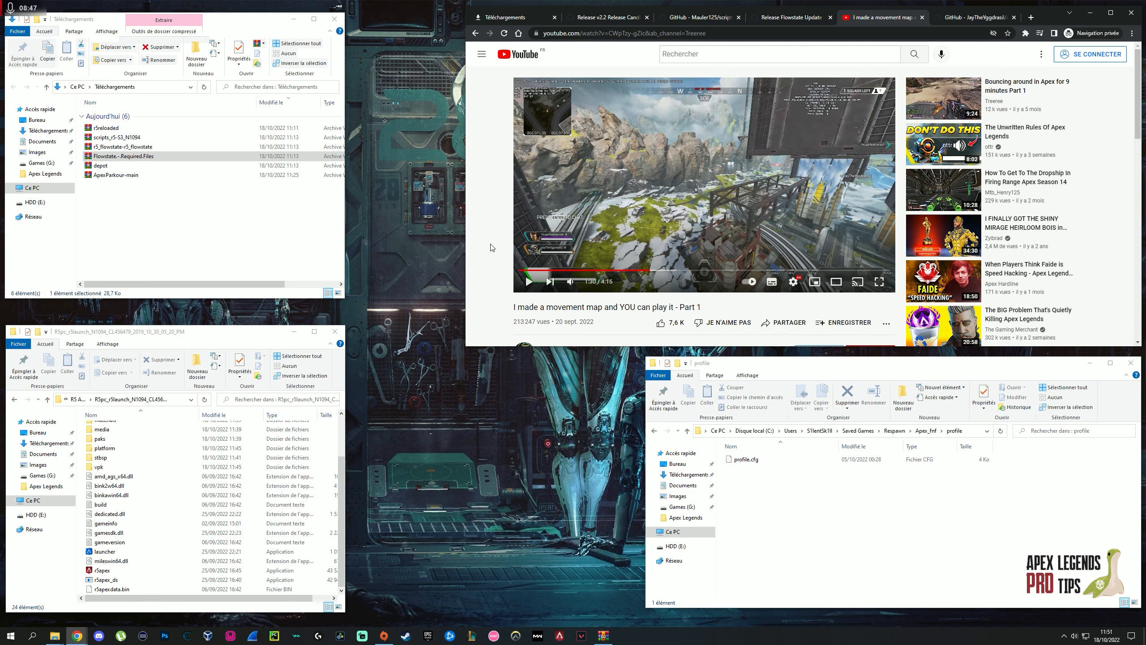
scroll(492, 248, down, 1)
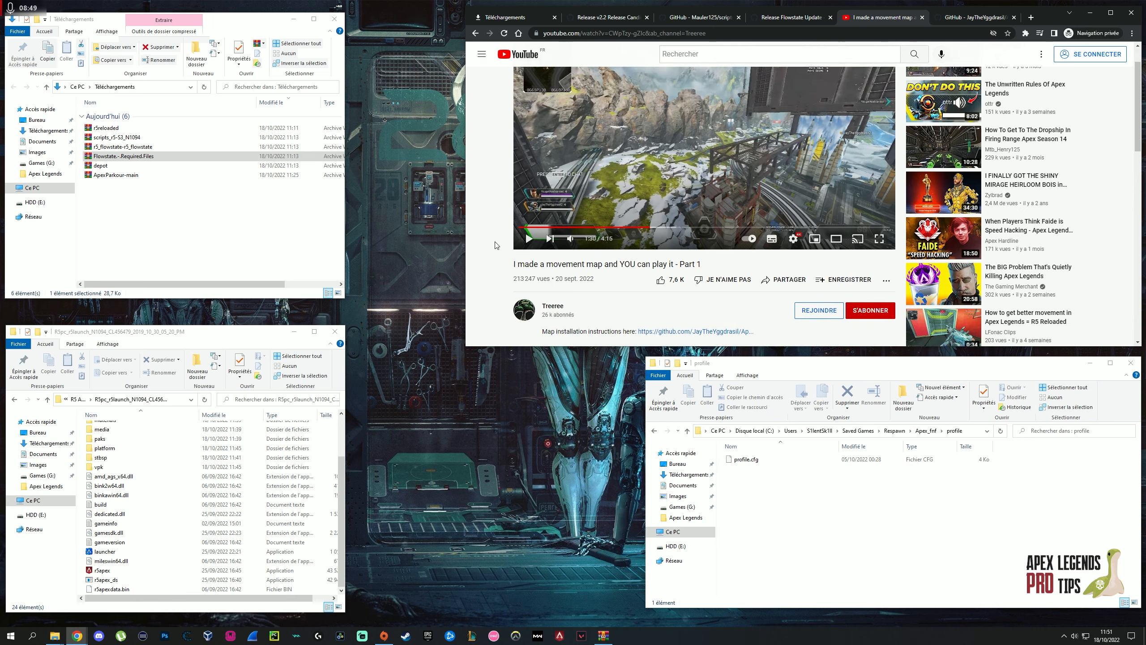
scroll(495, 245, up, 1)
- Skip ahead in the movement map video to view some of the gameplay, and pause it
click(661, 270)
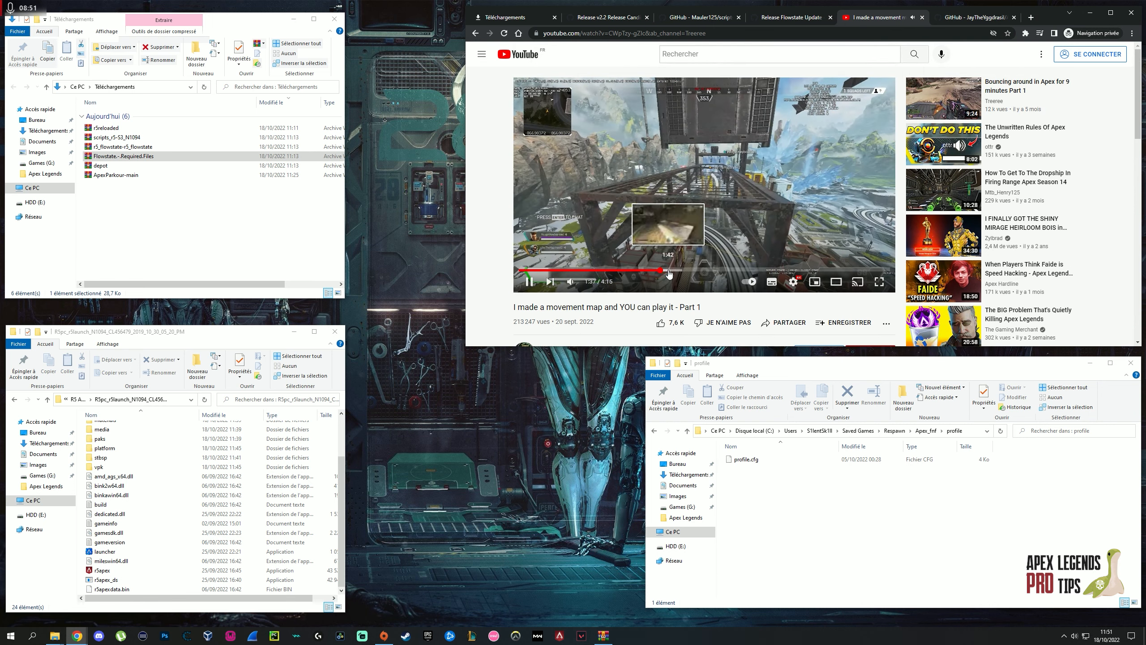
click(677, 270)
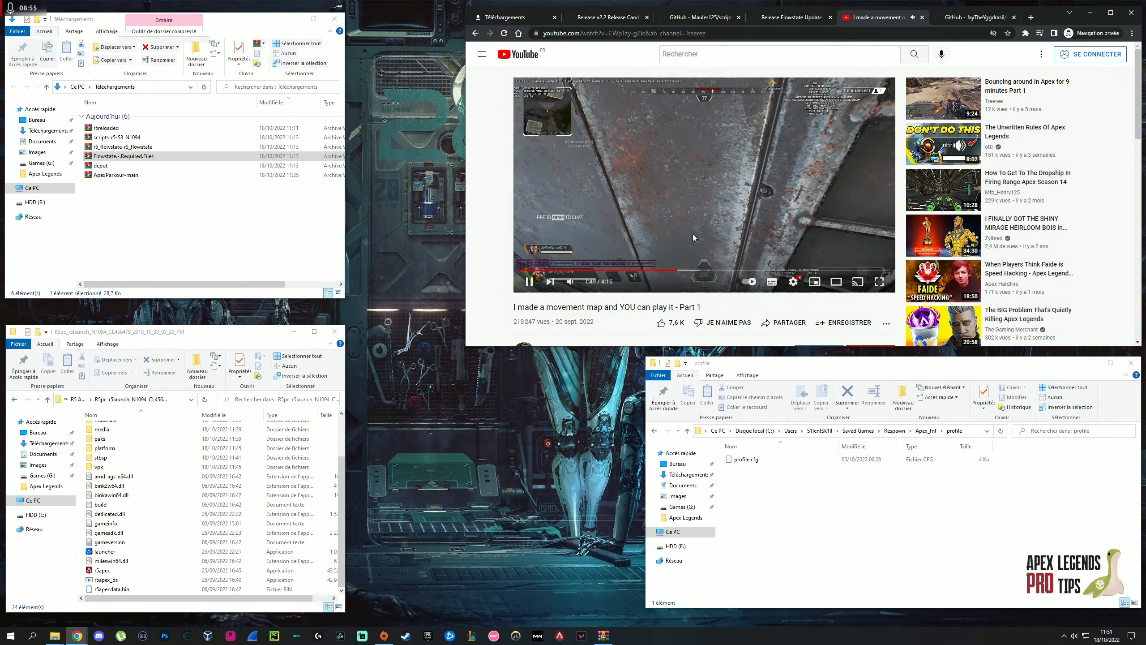
click(629, 117)
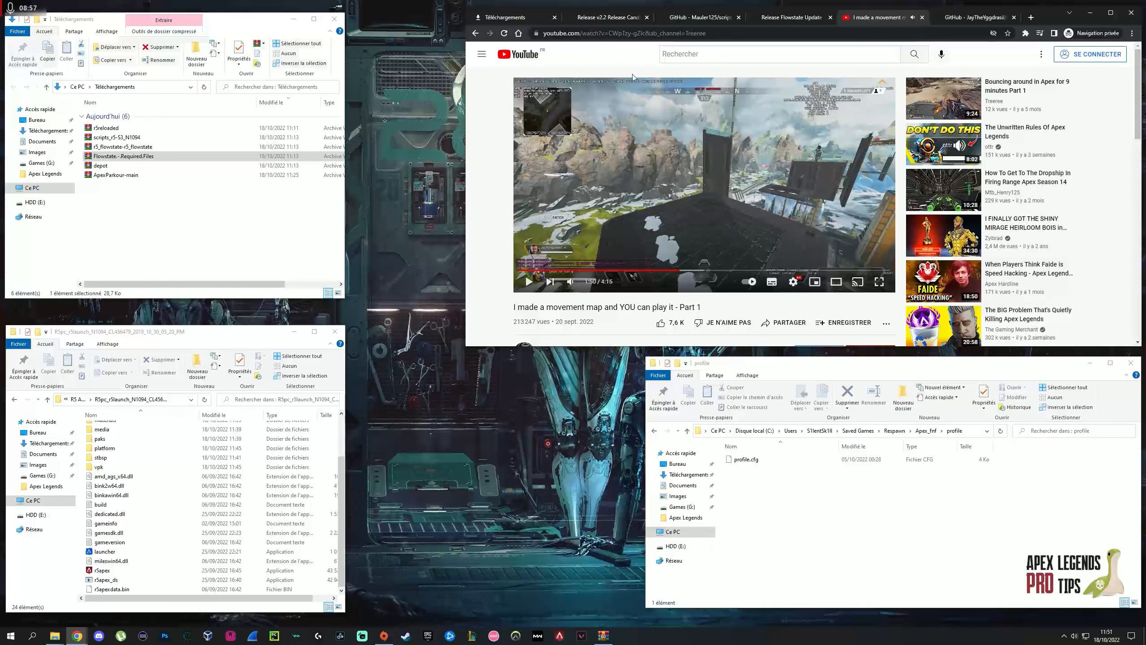
- Review the map installation link in the video description and switch to the ApexParkour repository page on GitHub
scroll(624, 84, down, 3)
drag(513, 173, 594, 176)
click(594, 176)
scroll(578, 210, up, 3)
scroll(642, 221, down, 3)
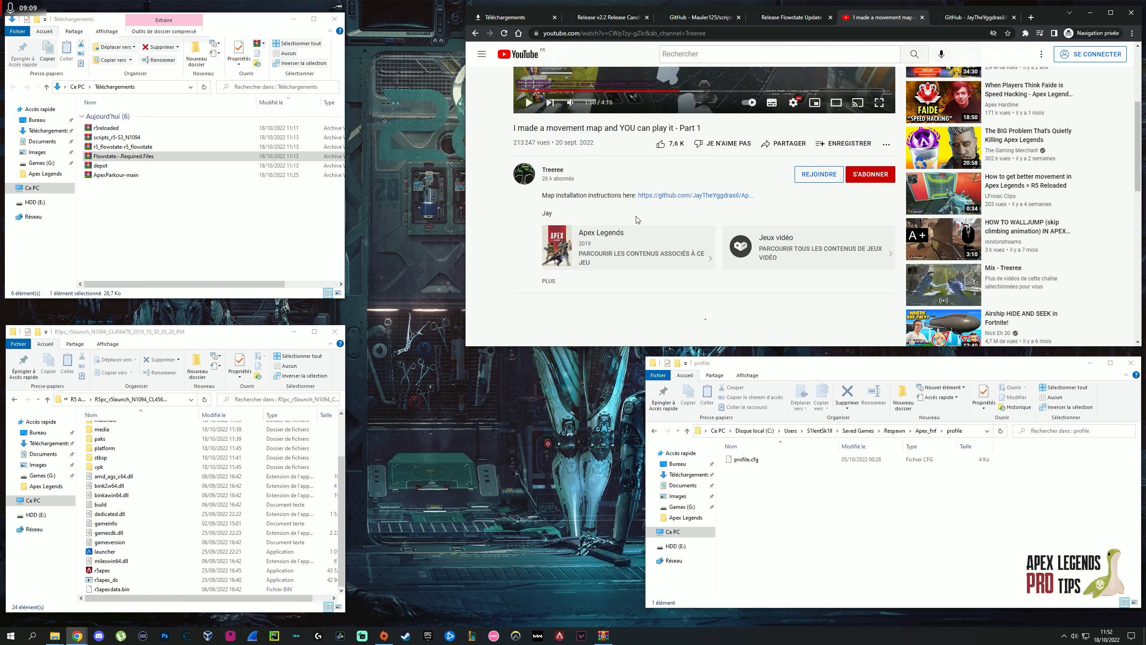
scroll(641, 221, up, 3)
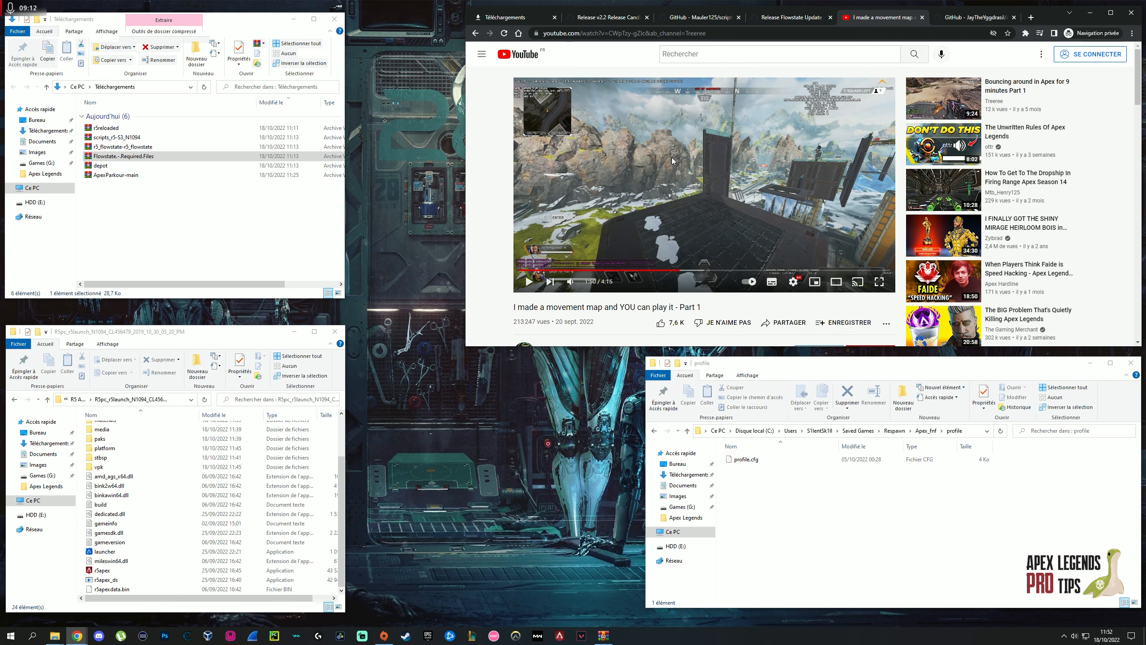
click(971, 20)
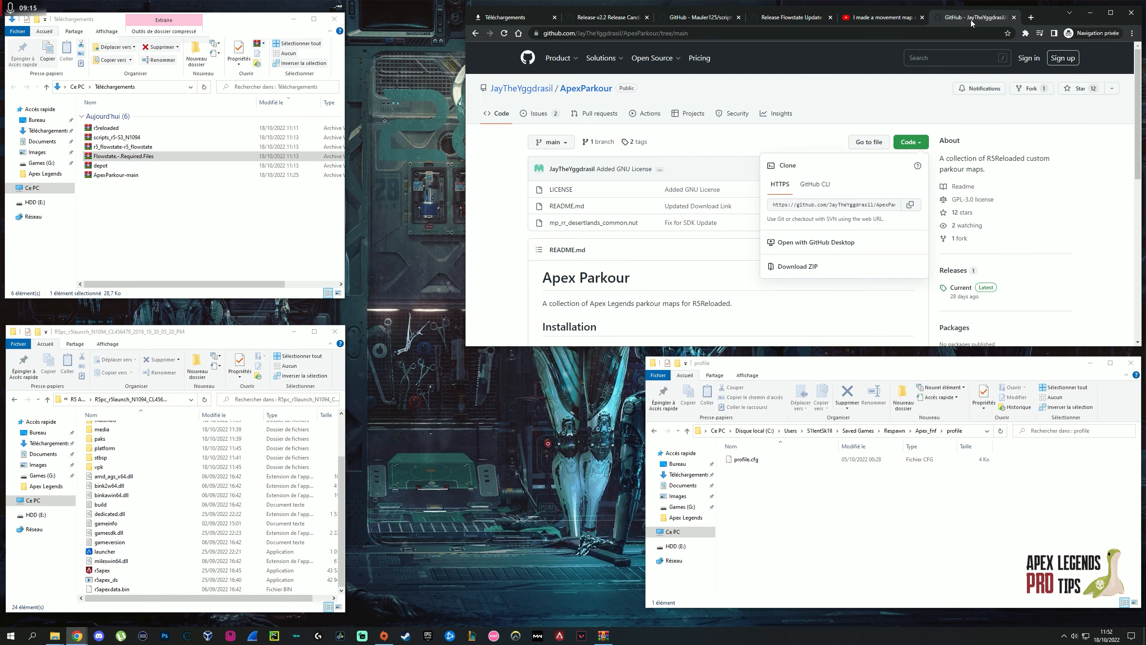
- Review the video page and the ApexParkour repository's code download options on GitHub, including the ZIP download
click(926, 19)
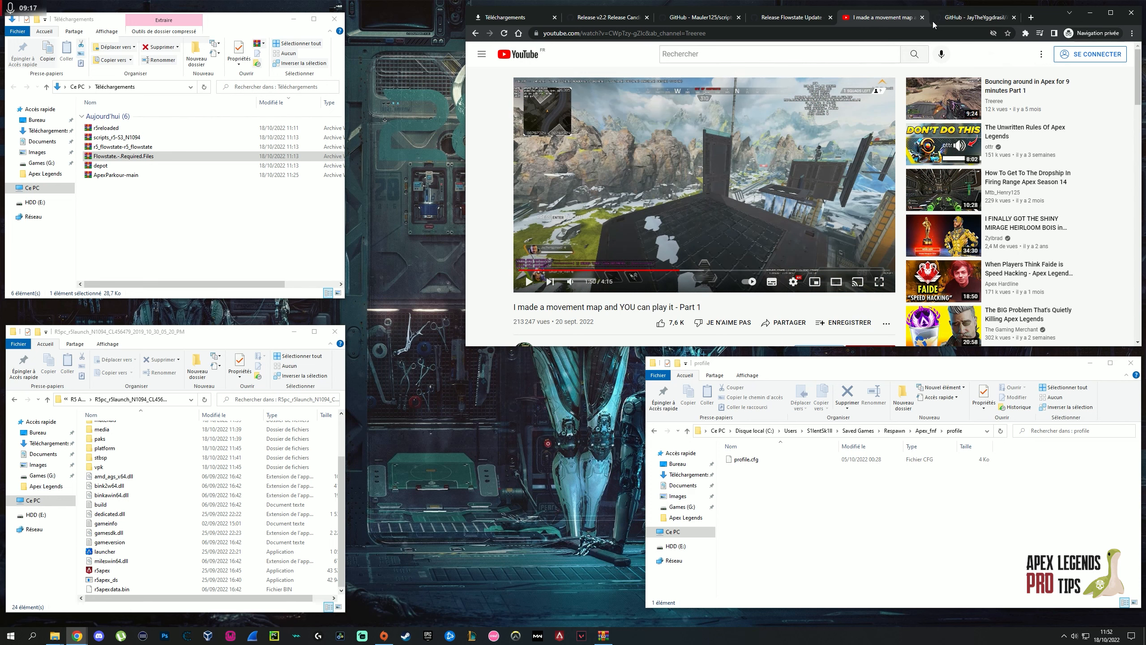
click(936, 20)
click(686, 157)
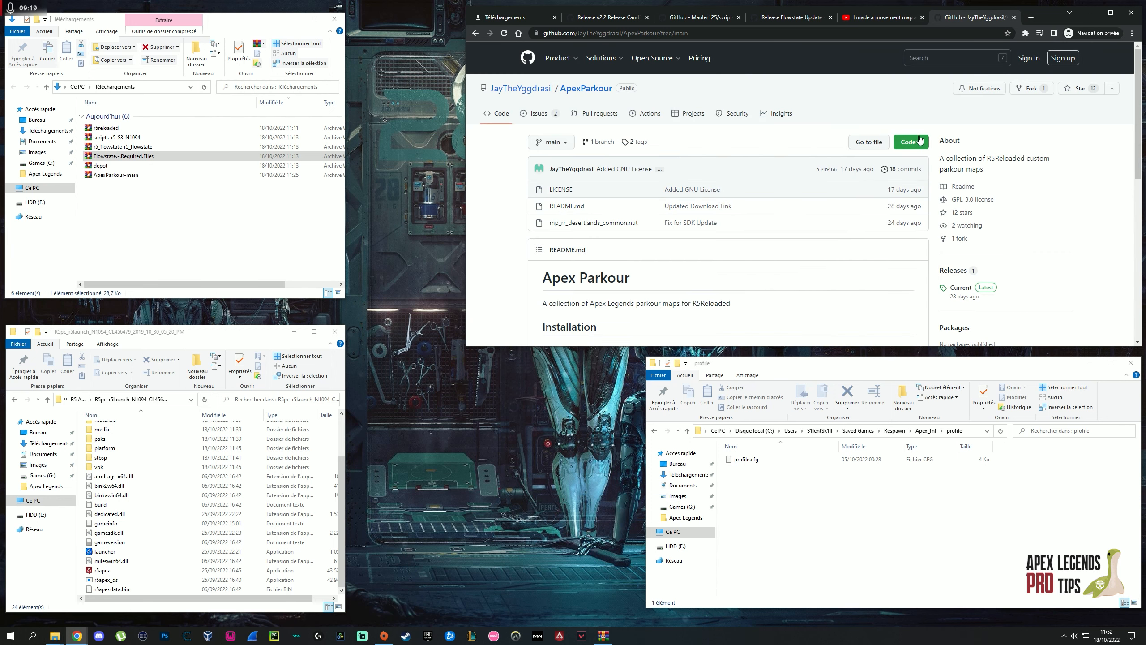
click(905, 143)
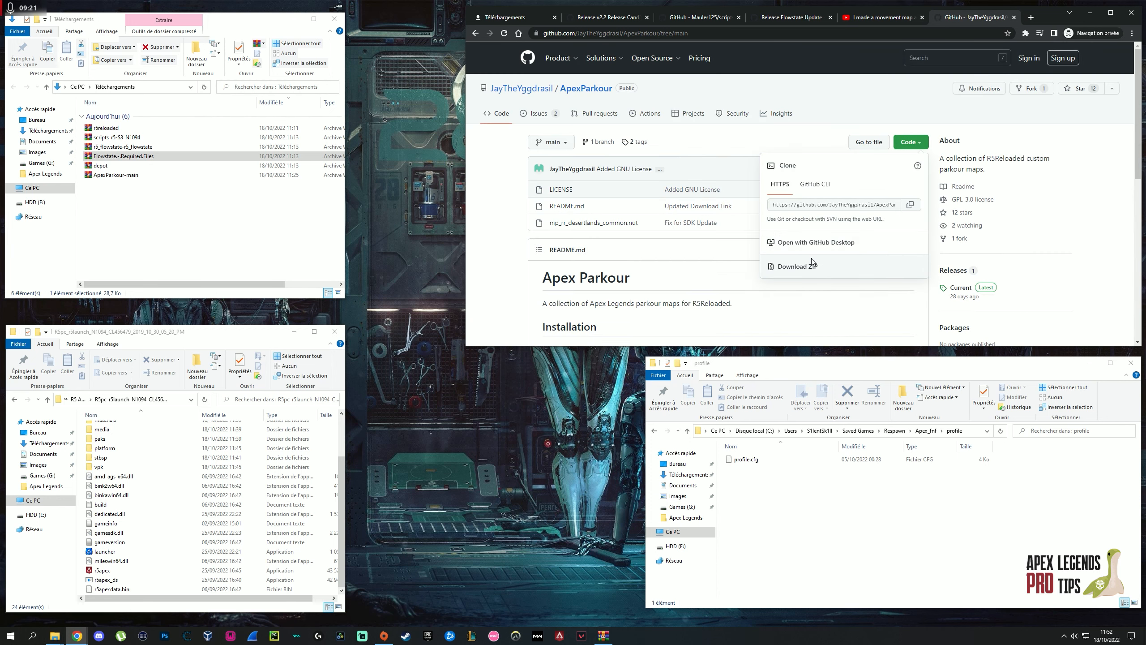
click(297, 197)
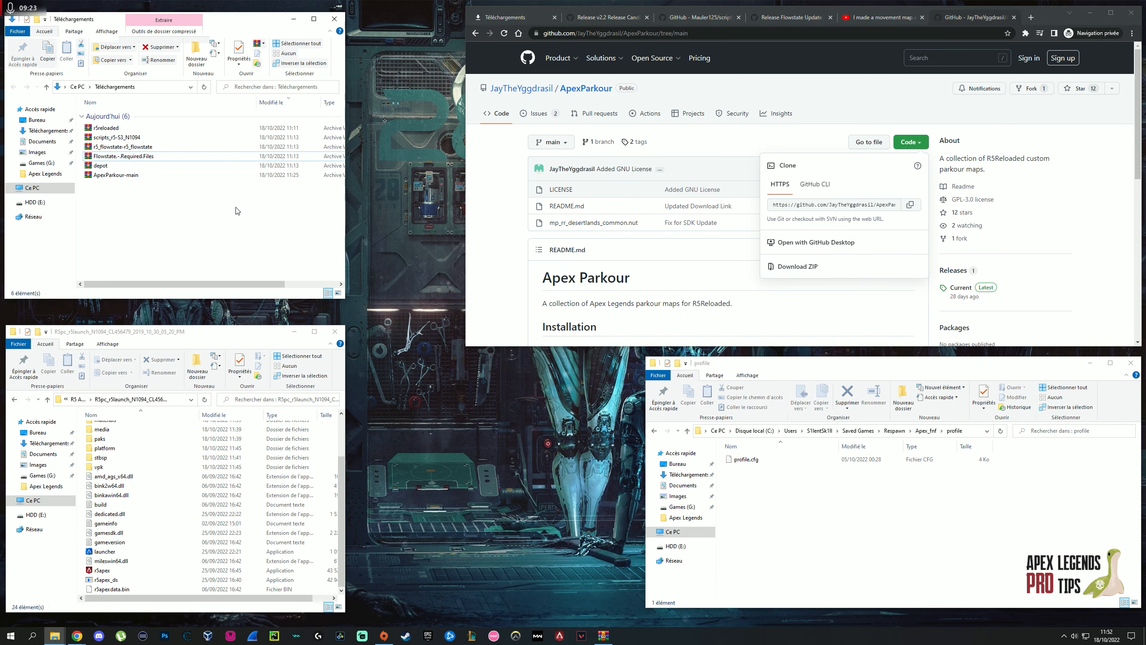
- Open the downloaded ApexParkour-main archive and enter its ApexParkour-main folder to reach mp_rr_desertlands_common.nut
double_click(119, 178)
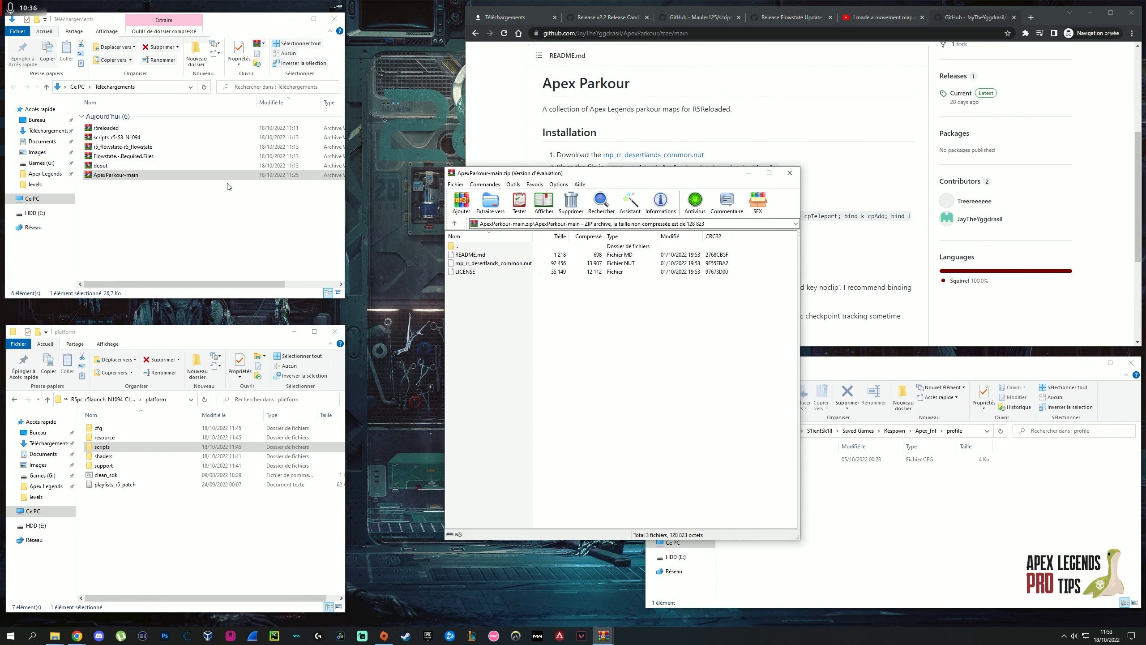
click(119, 176)
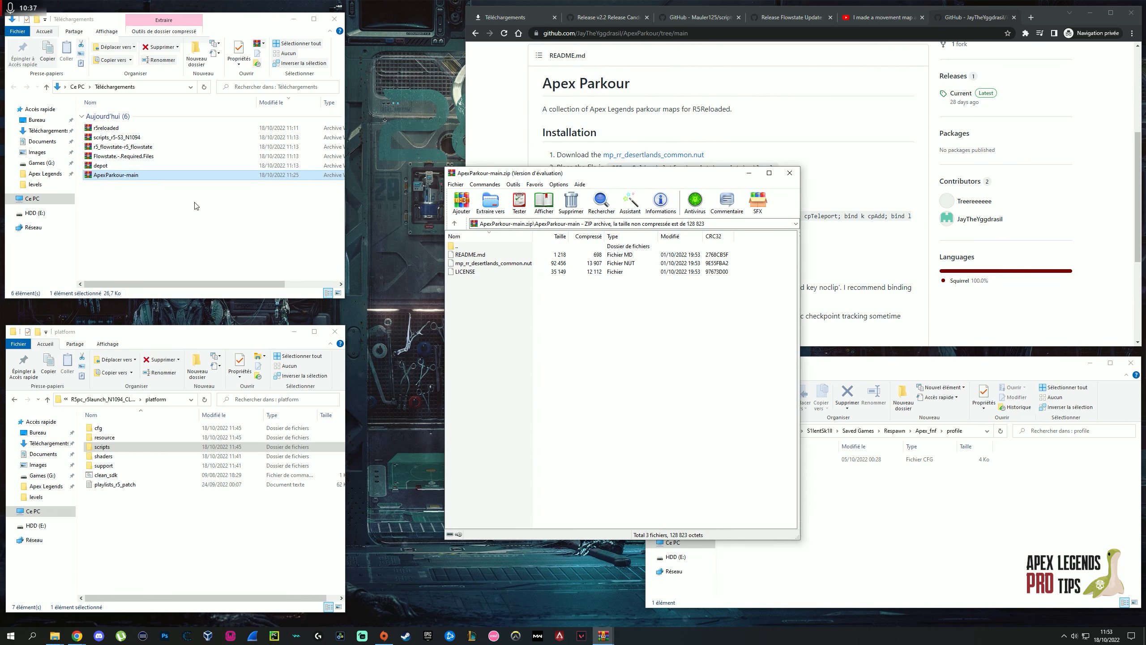
click(540, 298)
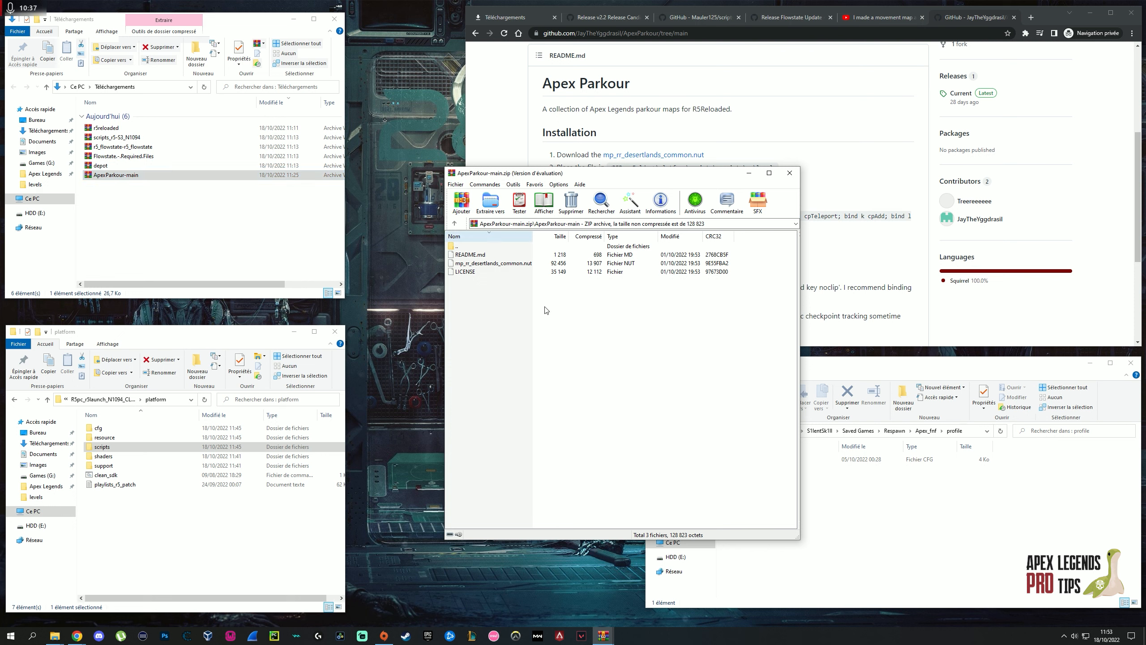
click(484, 265)
double_click(471, 248)
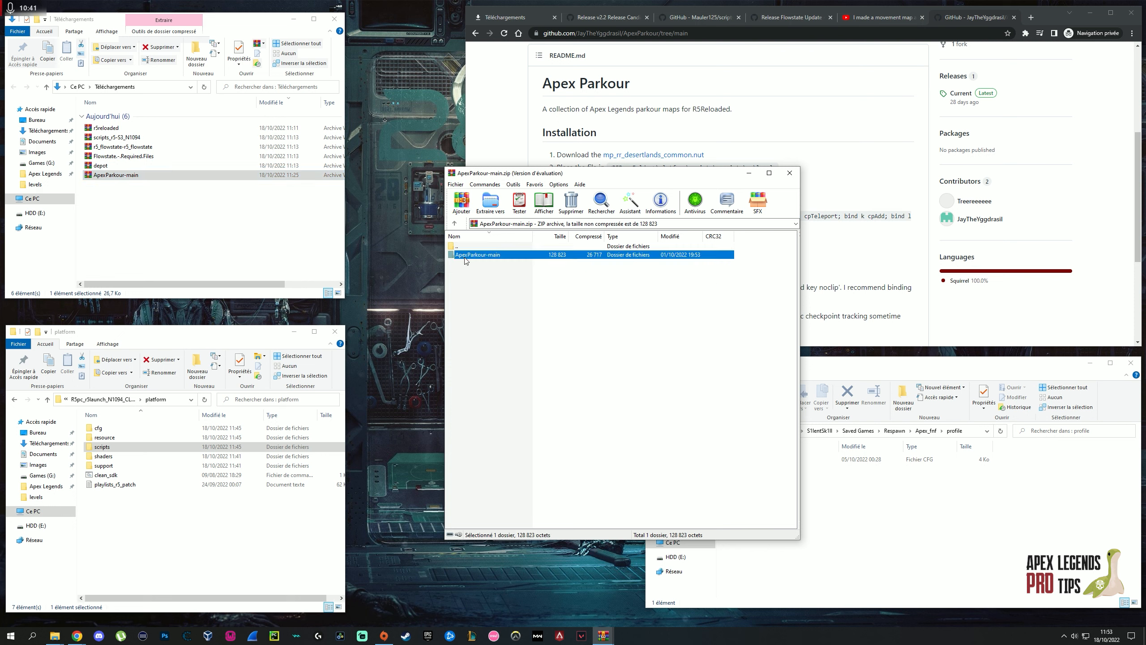
click(484, 267)
click(488, 256)
double_click(488, 256)
- Move the archive window lower and bring the repository's installation instructions to the front
drag(574, 175, 542, 298)
drag(613, 167, 775, 167)
click(674, 170)
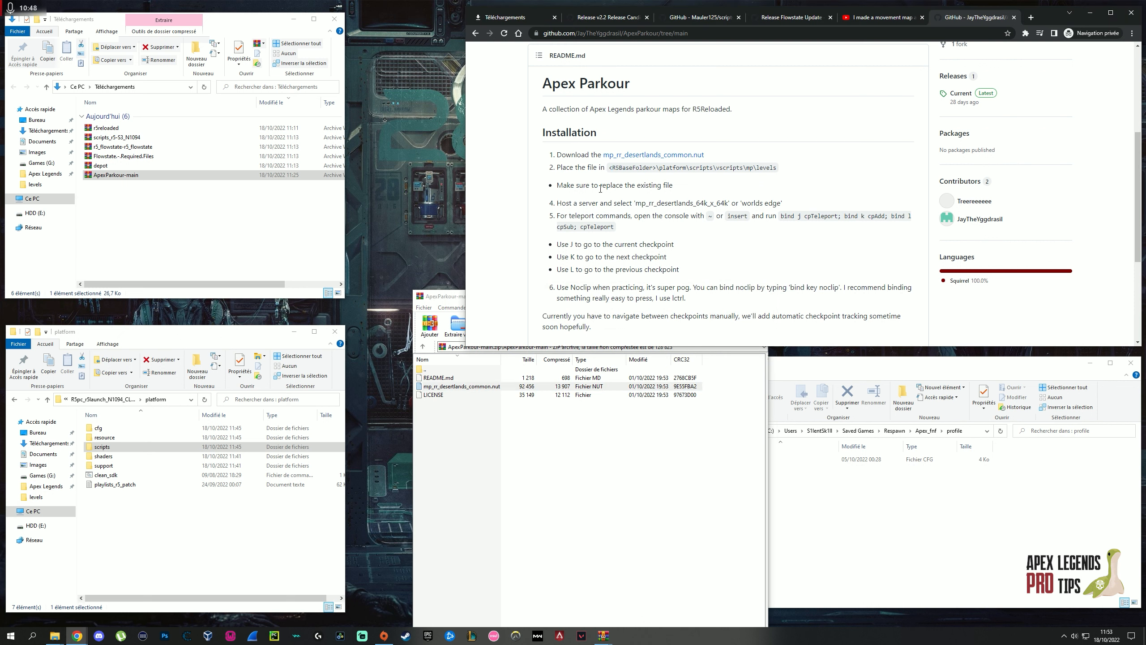
- Go back up to the R5 APEX folder and reopen the R5pc_r5launch base game folder
click(123, 399)
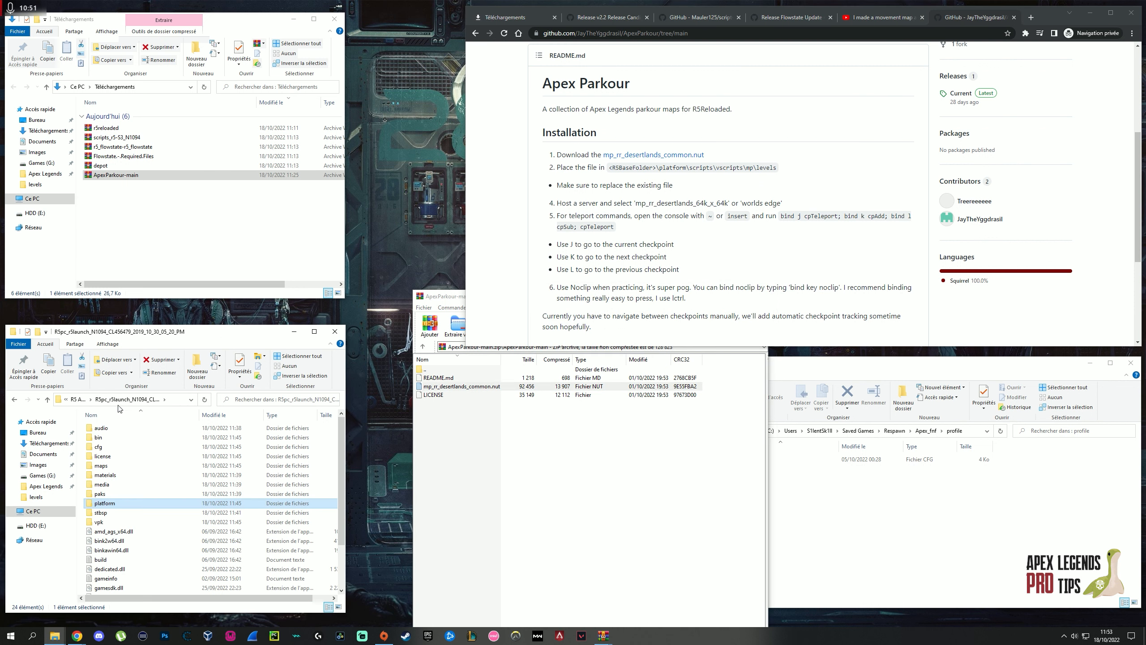
click(66, 399)
click(78, 399)
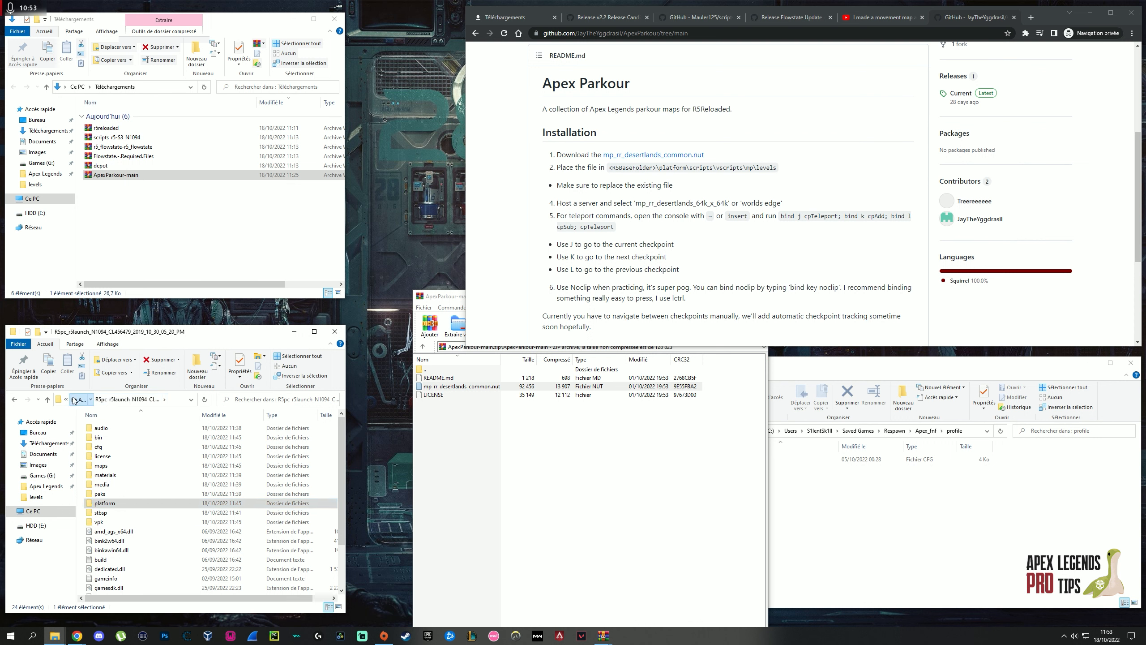
click(77, 399)
double_click(149, 429)
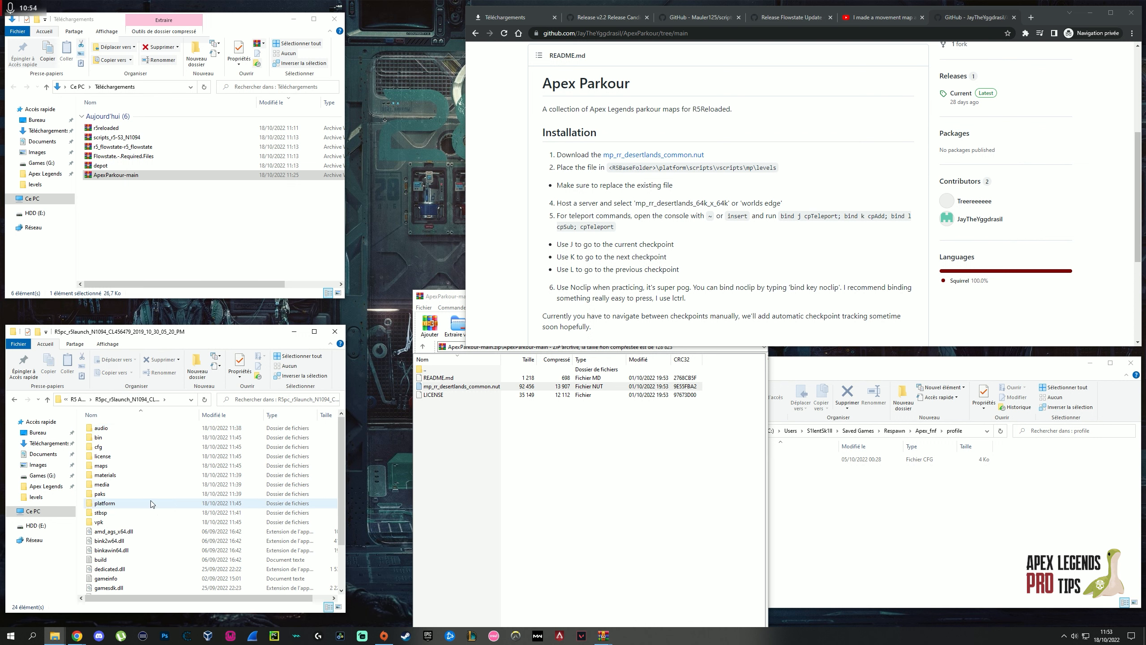
- Navigate from the game folder into platform\scripts\vscripts\mp\levels, following the README's installation path
double_click(104, 503)
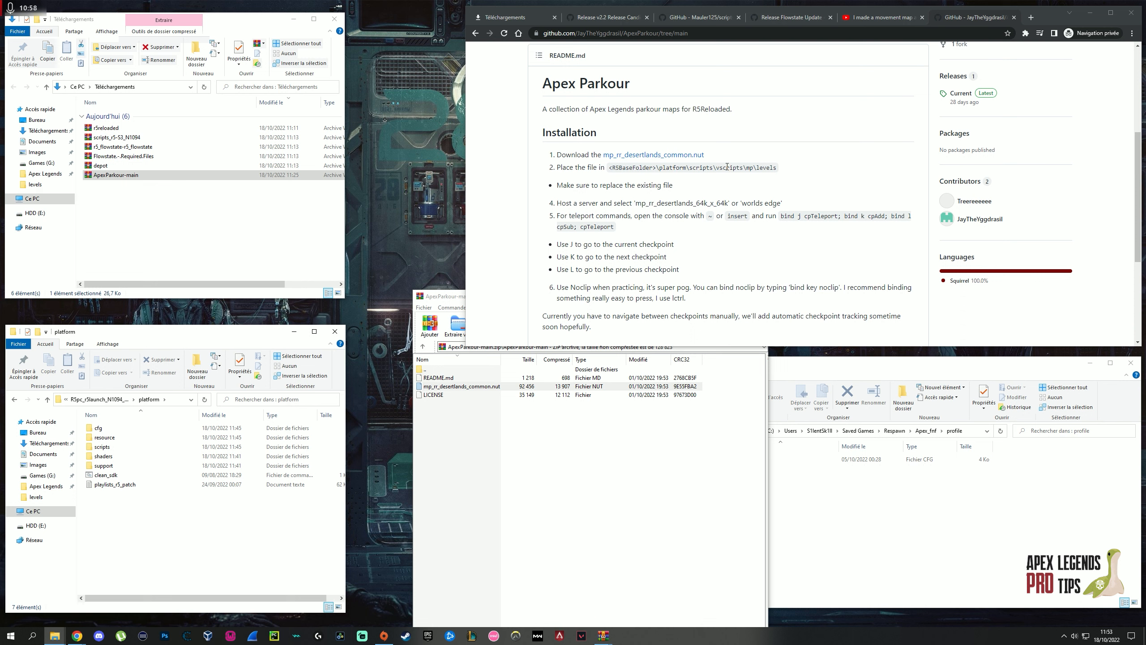
double_click(108, 447)
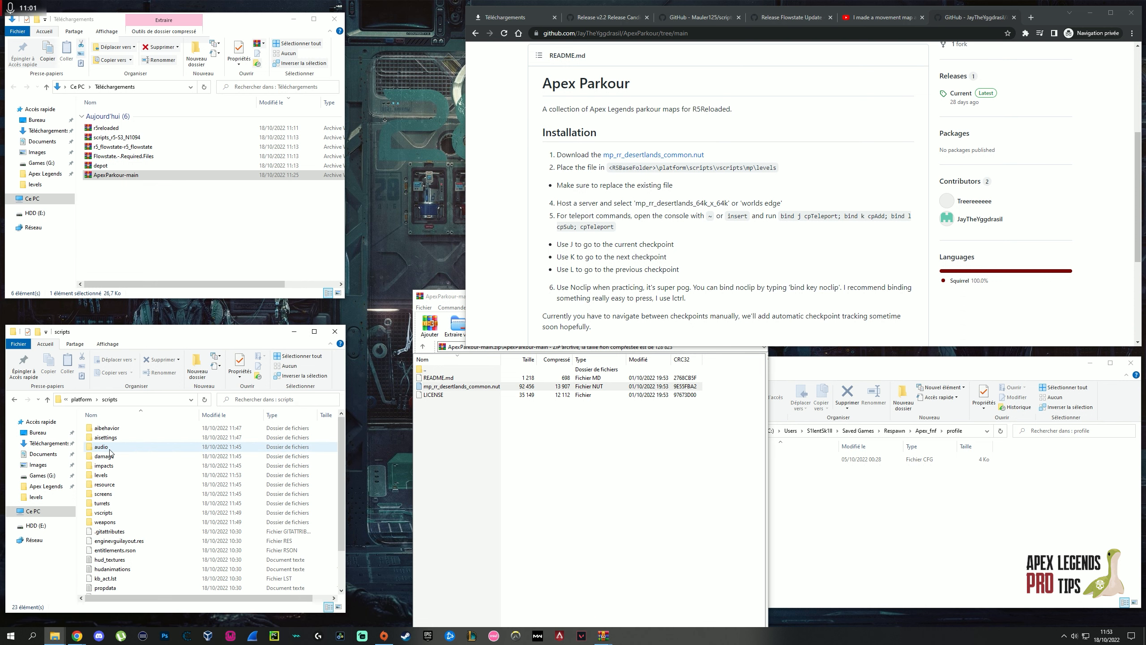
double_click(104, 512)
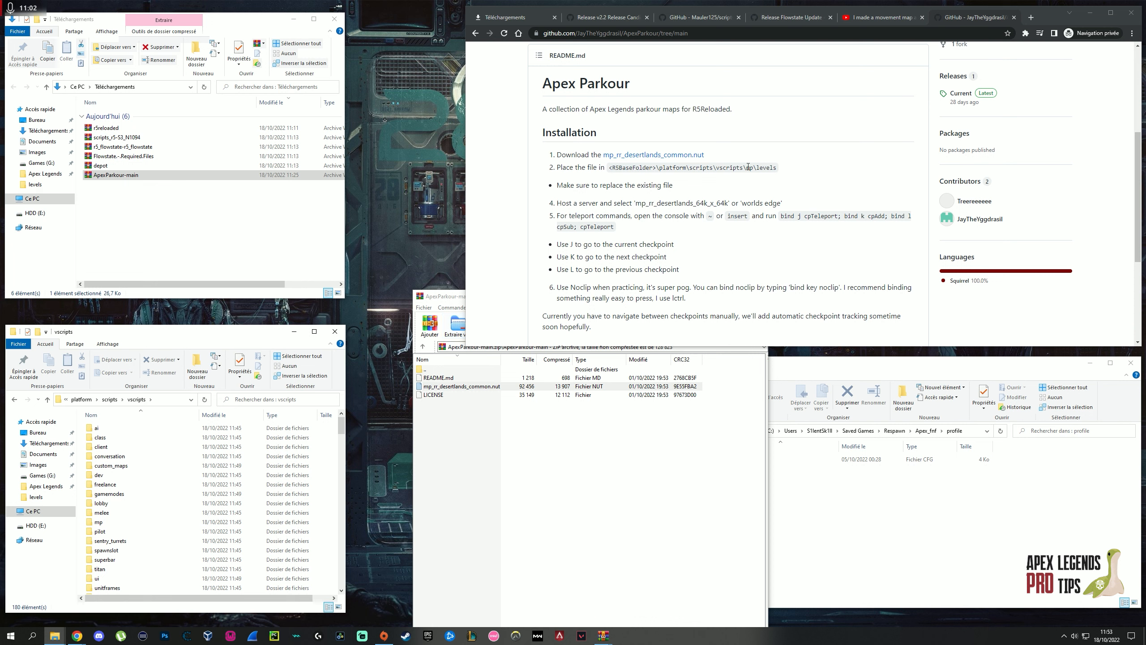
scroll(141, 542, down, 1)
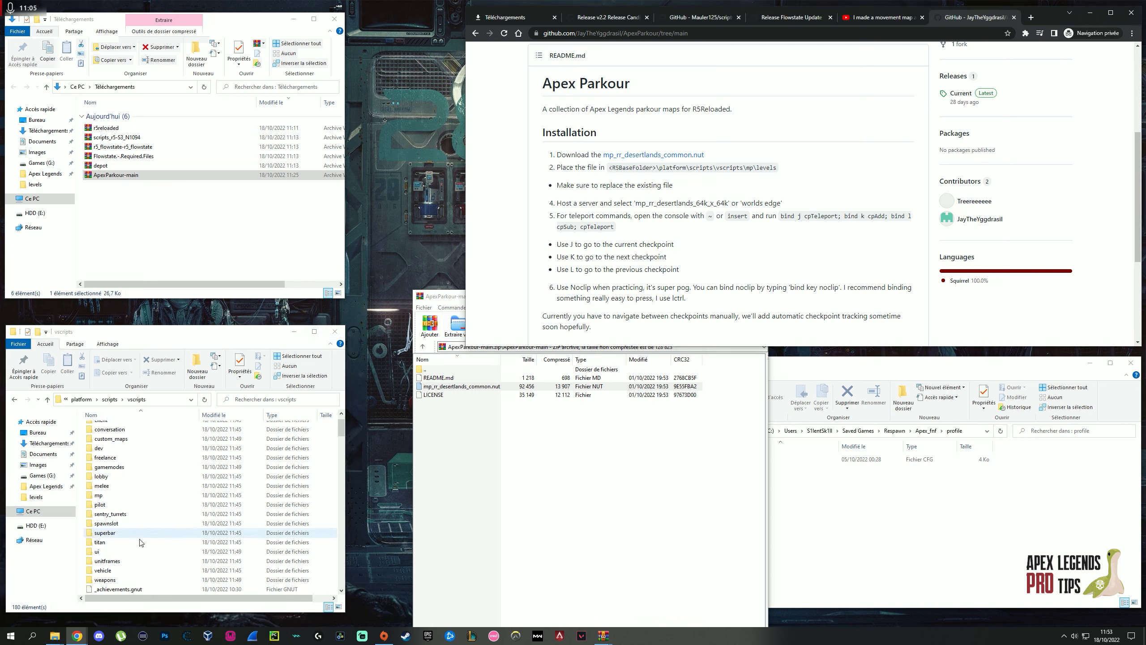
double_click(101, 495)
double_click(123, 429)
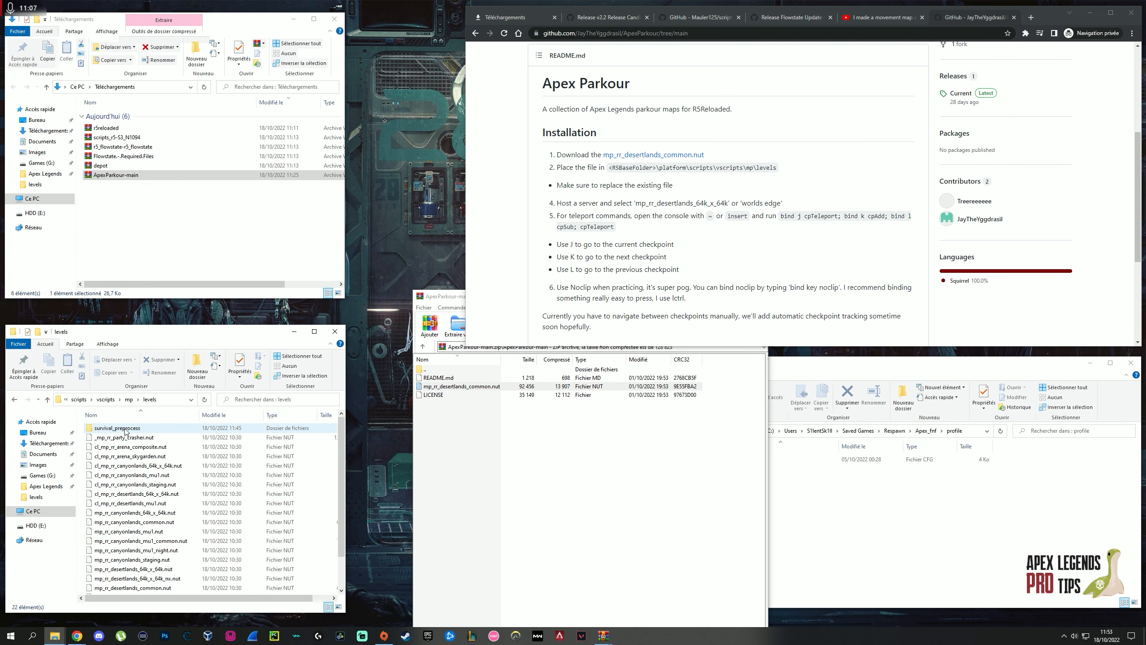
- Extract mp_rr_desertlands_common.nut from the archive into the levels folder, replacing the existing file, and close the archive
drag(462, 387, 85, 445)
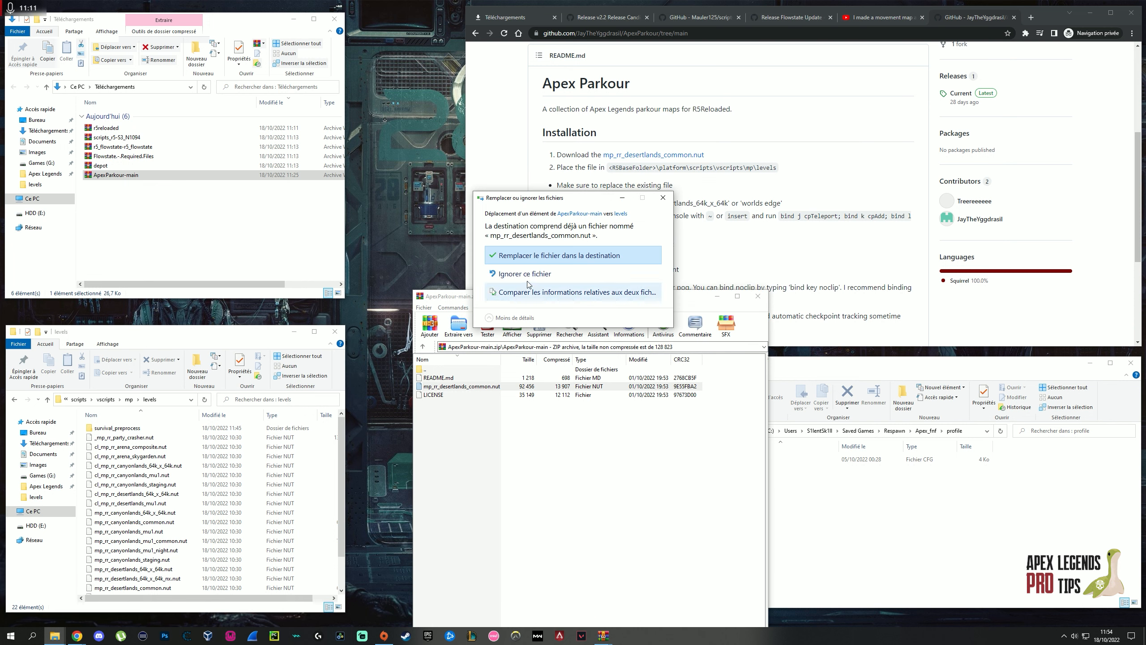
click(533, 257)
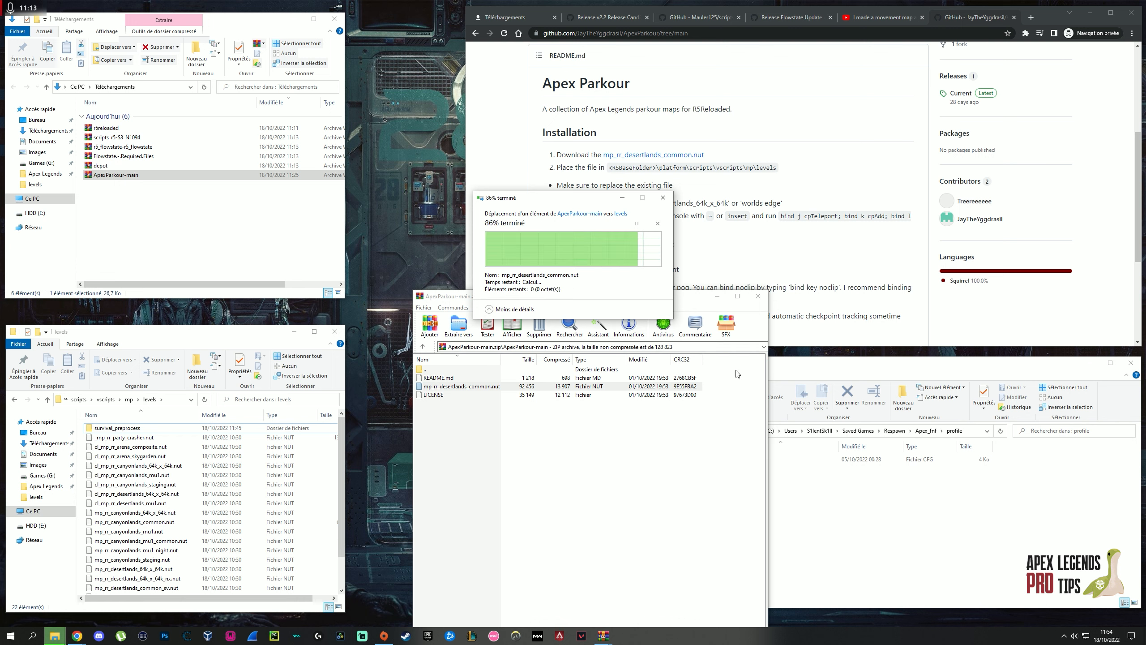
click(757, 296)
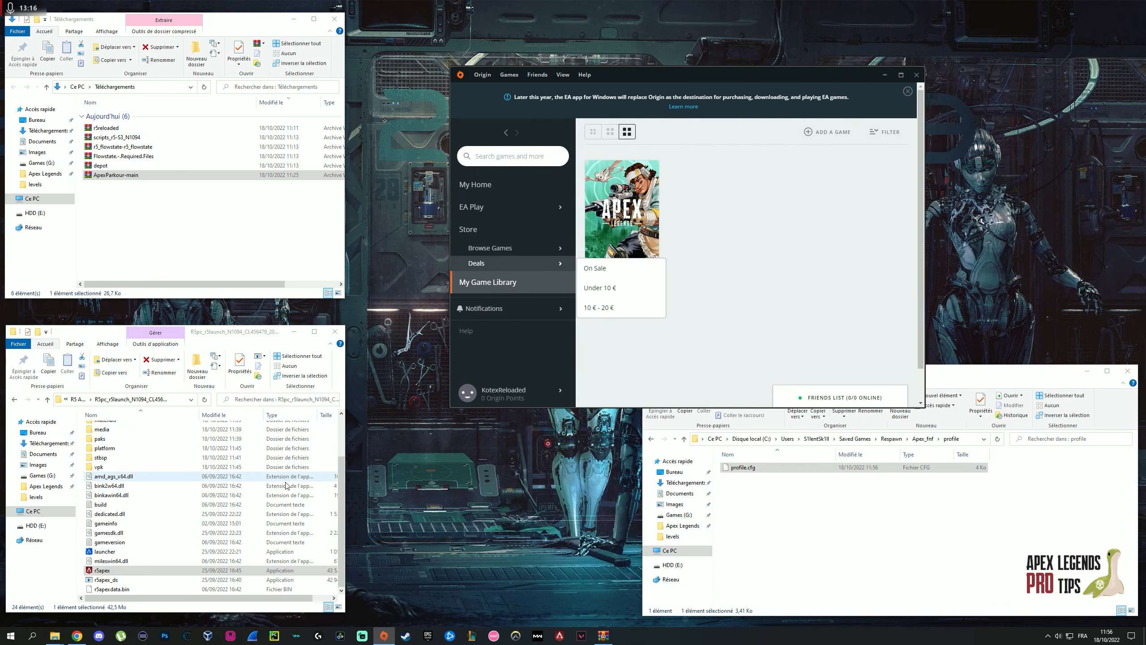
- Run the launcher application from the R5pc_r5launch folder and move the SDK Launcher window into free space
click(253, 503)
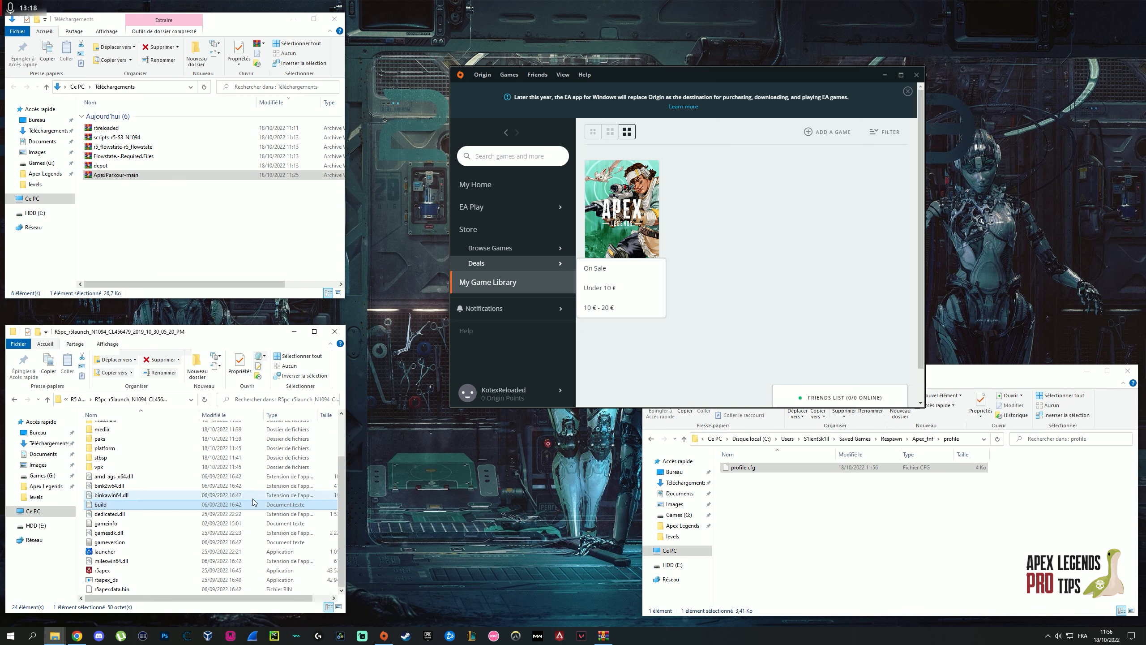
click(119, 570)
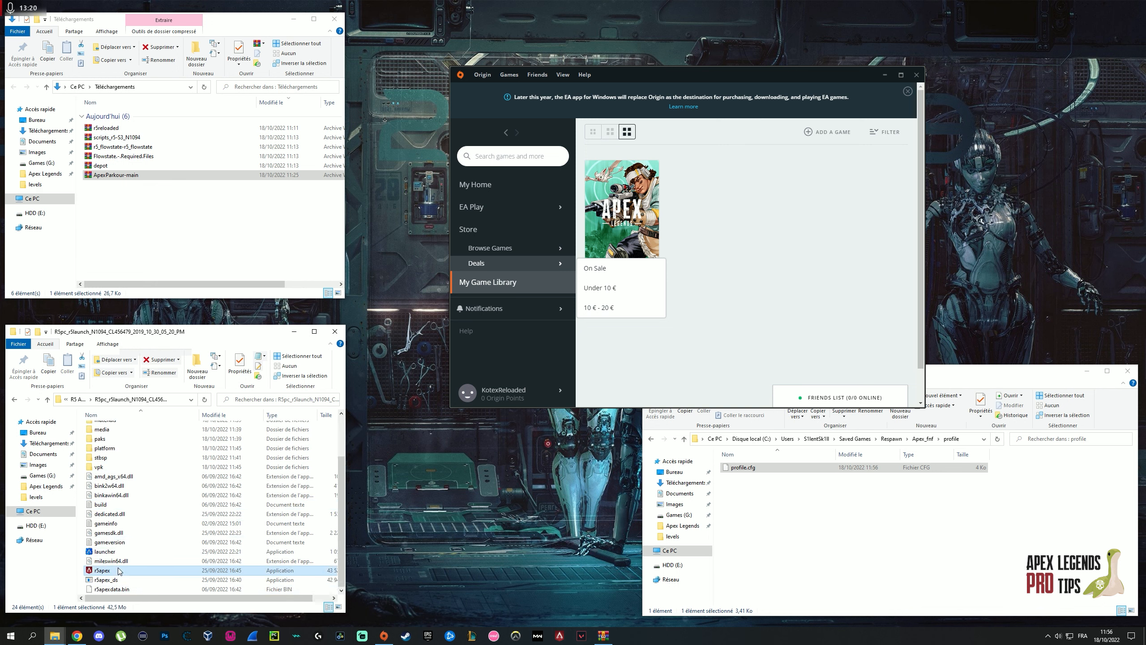
click(120, 551)
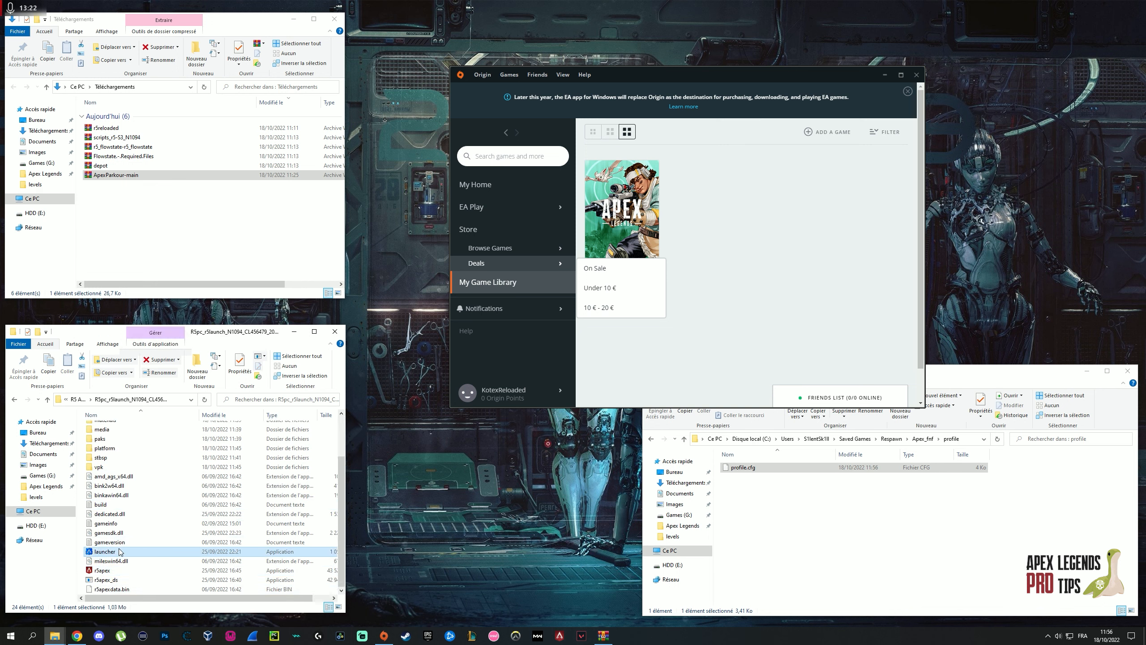
double_click(119, 552)
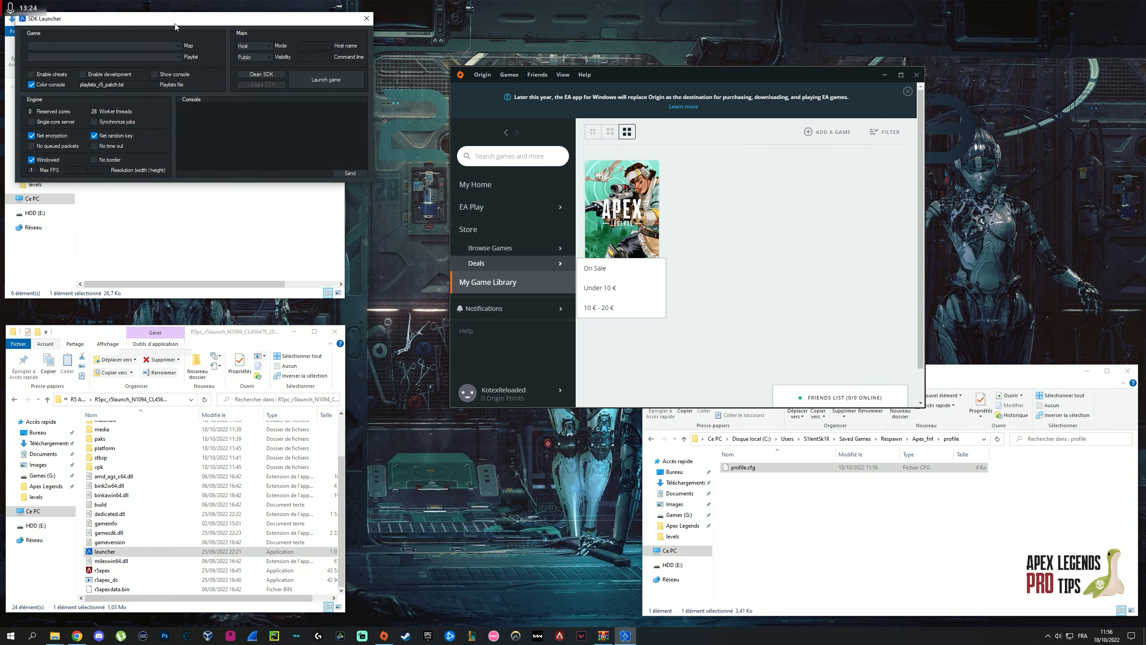
drag(518, 347, 169, 80)
- Move the Origin window aside, try to start the game with r5apex, and dismiss the engine error
click(103, 571)
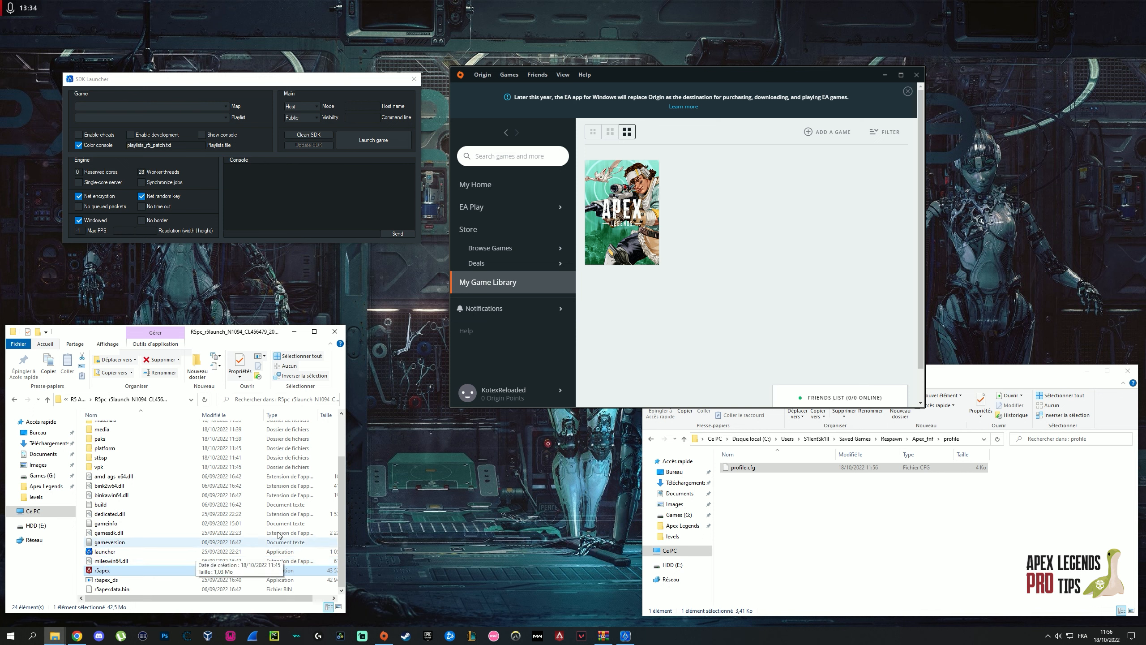
drag(655, 74, 723, 34)
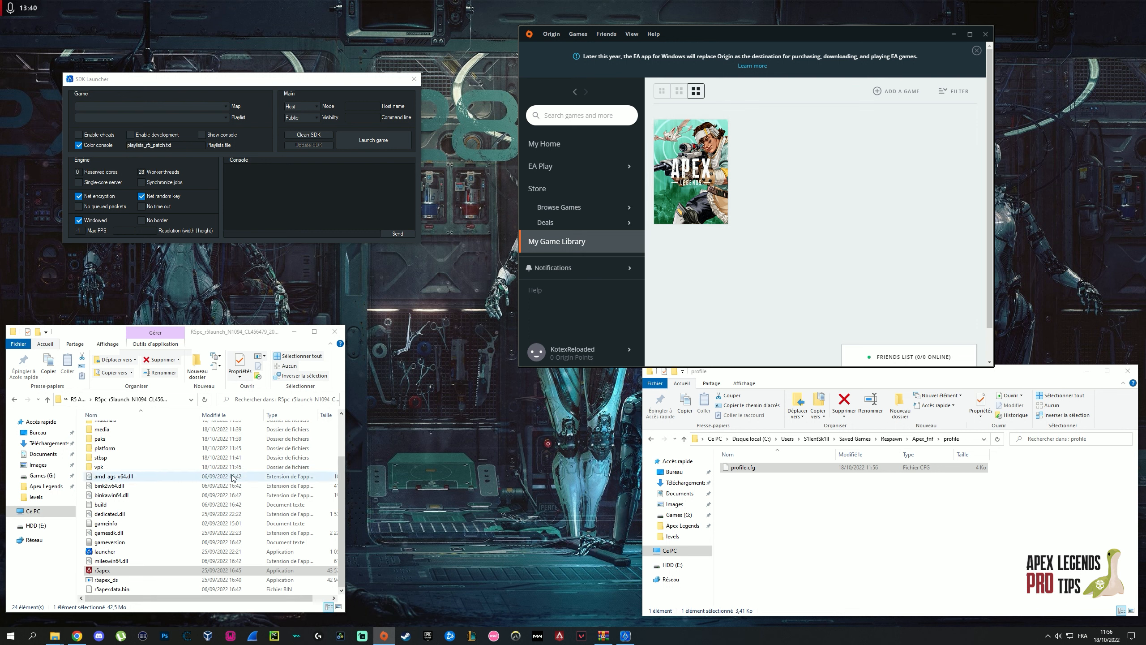
double_click(126, 573)
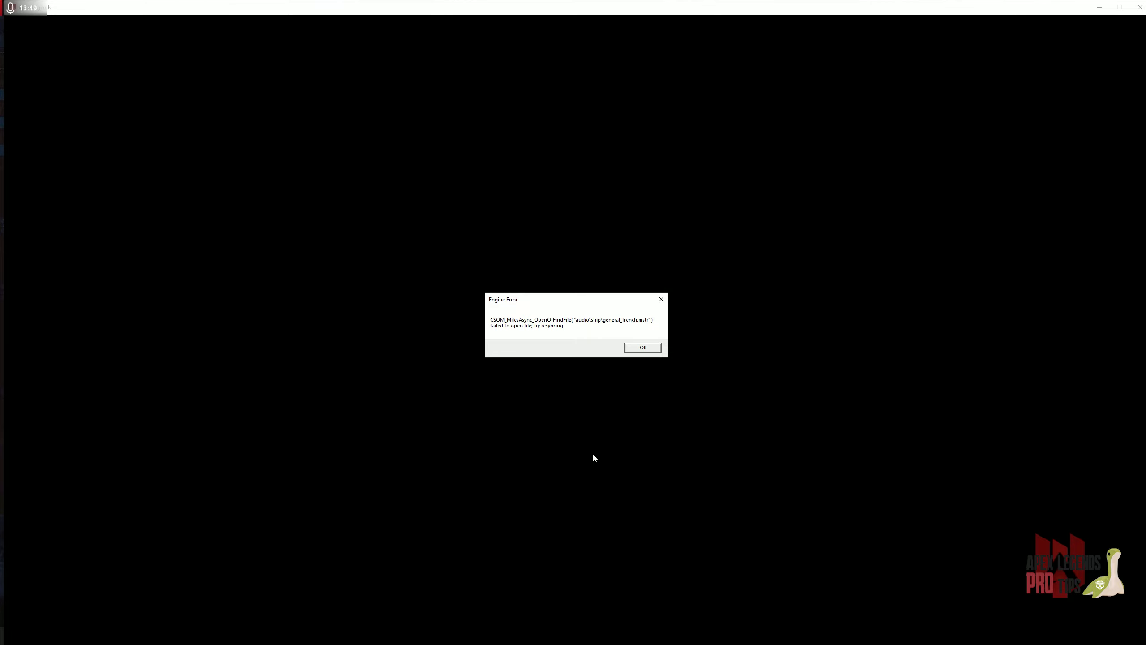
click(639, 353)
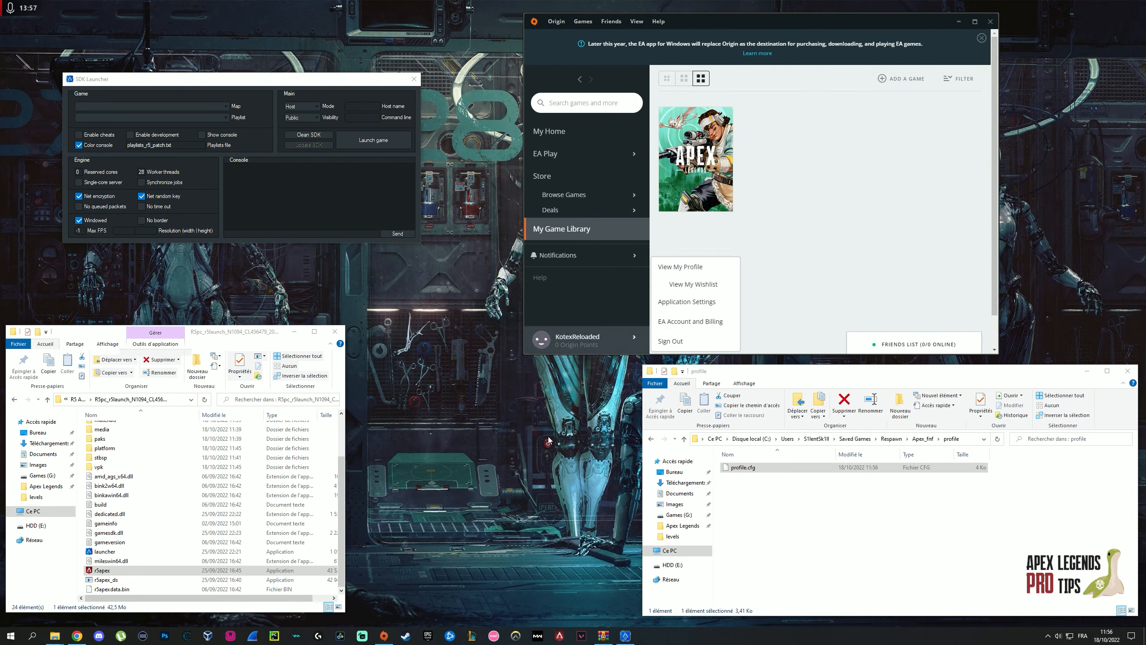
- Search Windows for "respawn" and open the Respawn saved games folder
click(41, 639)
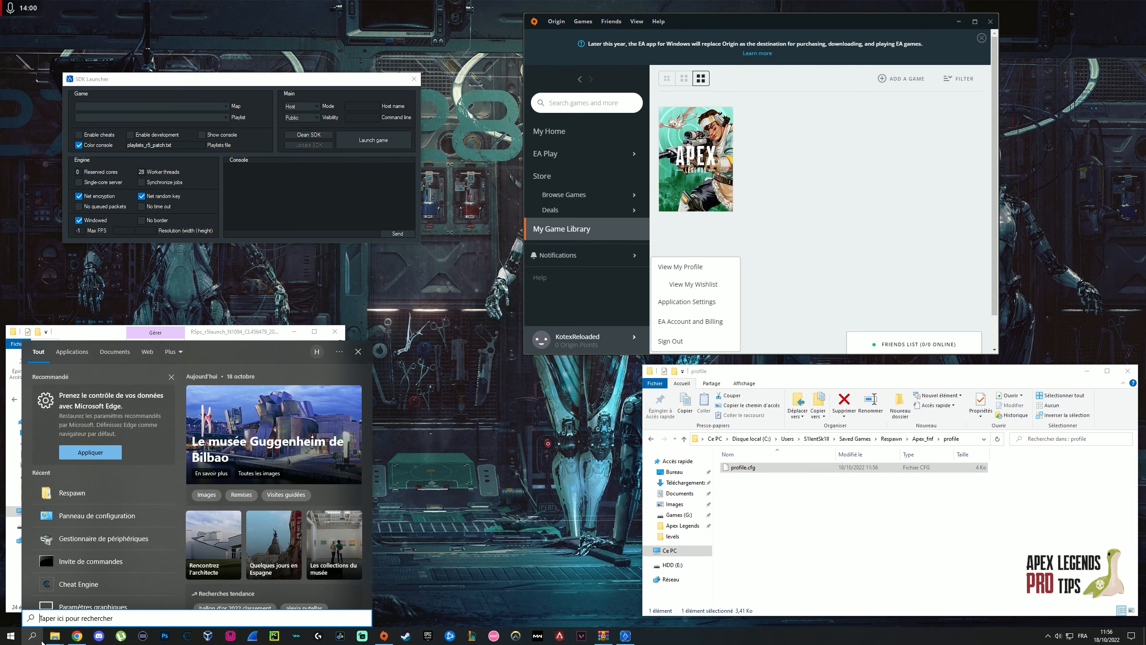
text(respawn)
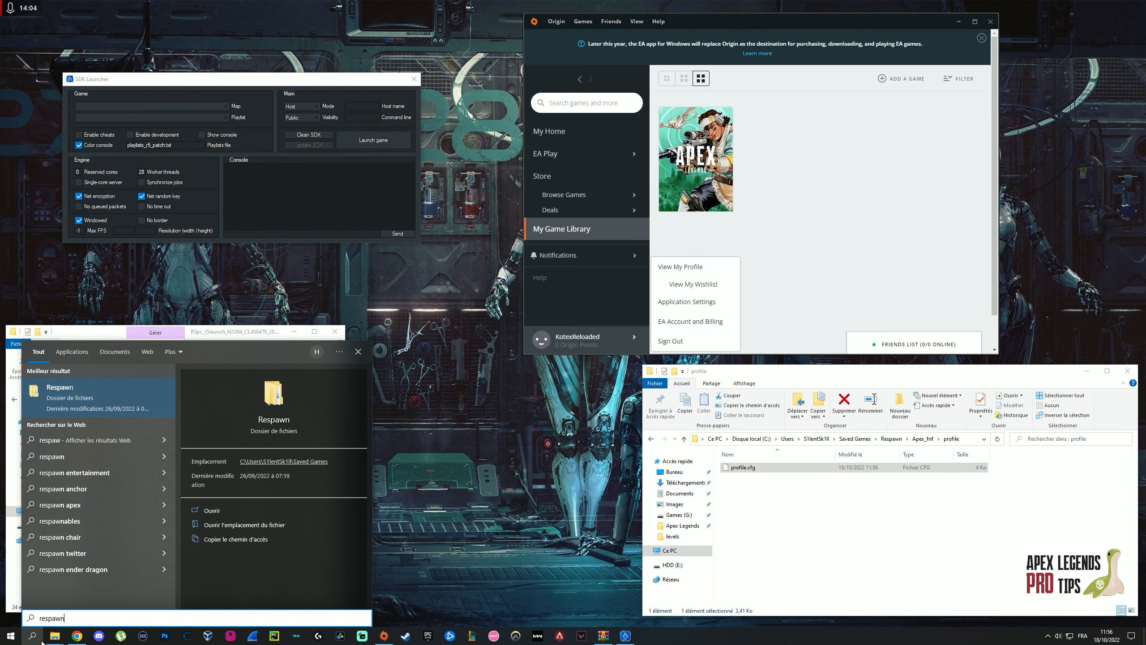
click(95, 402)
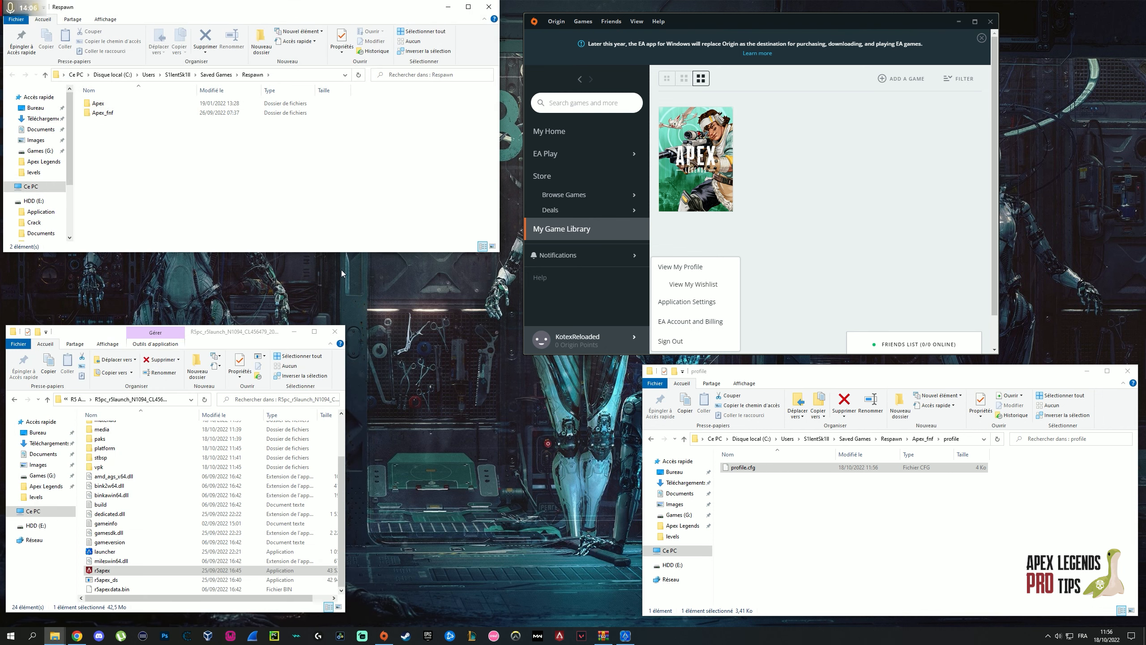
- Open the profile folder inside Apex_fnf, select profile.cfg, and display the folder's full path
double_click(121, 115)
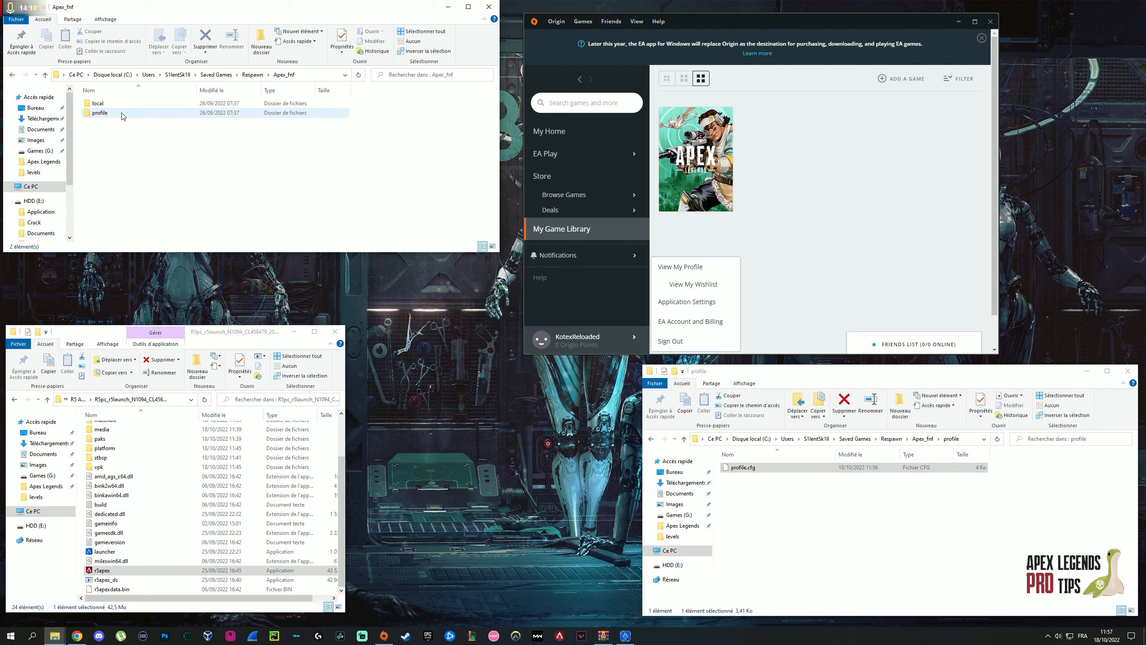
double_click(122, 116)
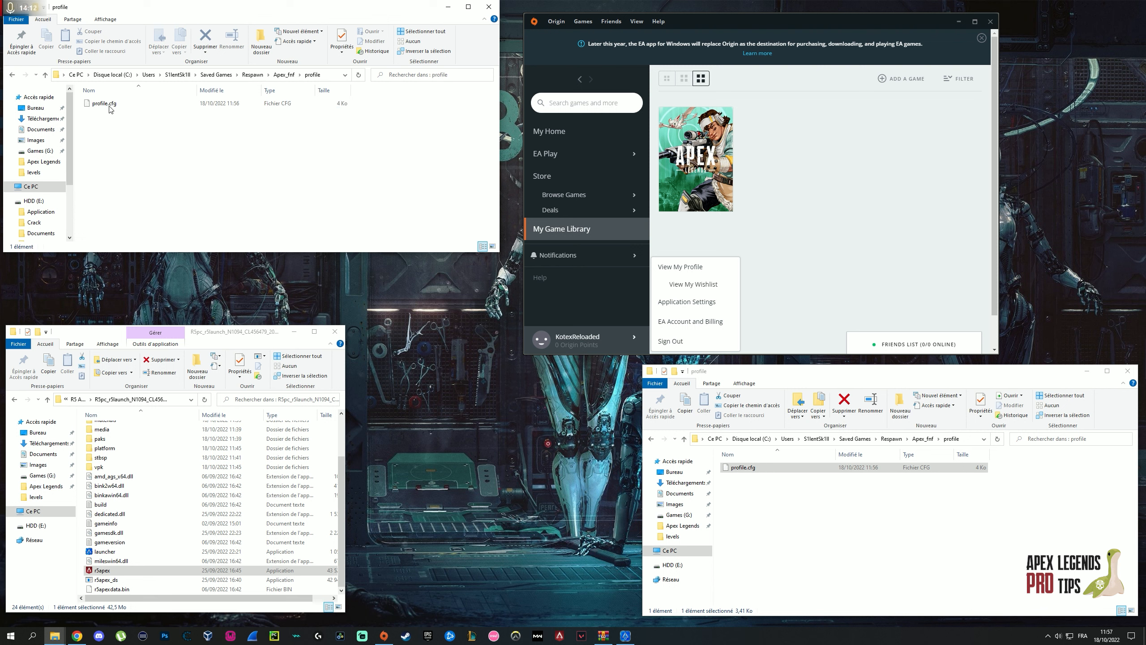
click(110, 108)
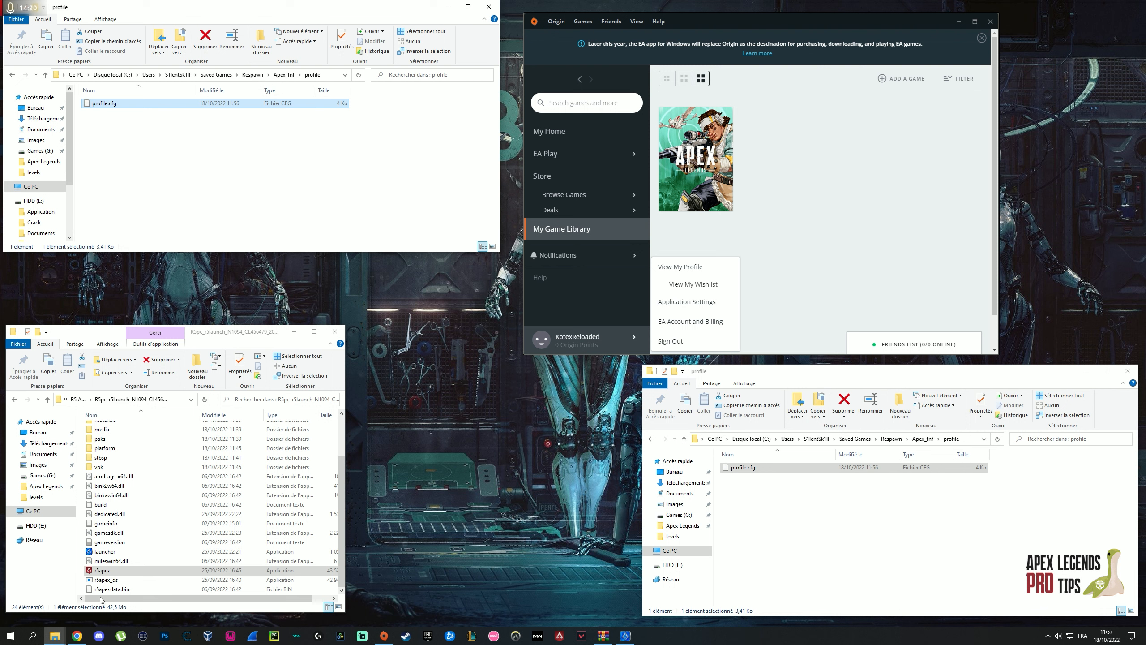
click(333, 75)
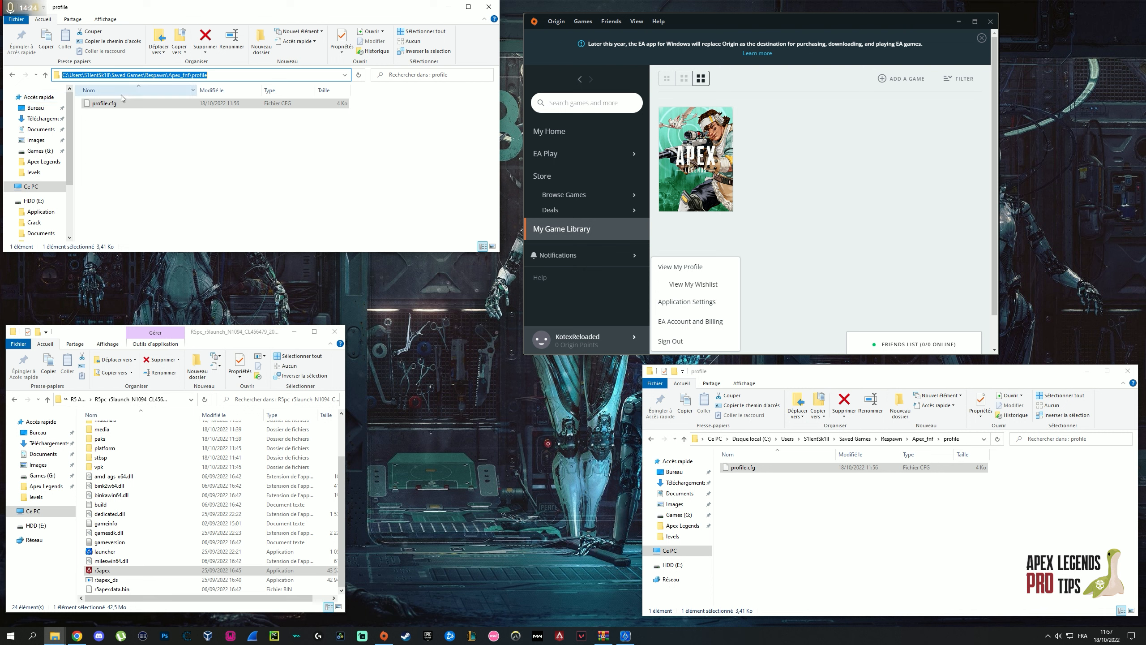
- Examine the parts of the profile folder's full path, from the Windows user folder to Saved Games
click(77, 74)
drag(72, 73, 112, 73)
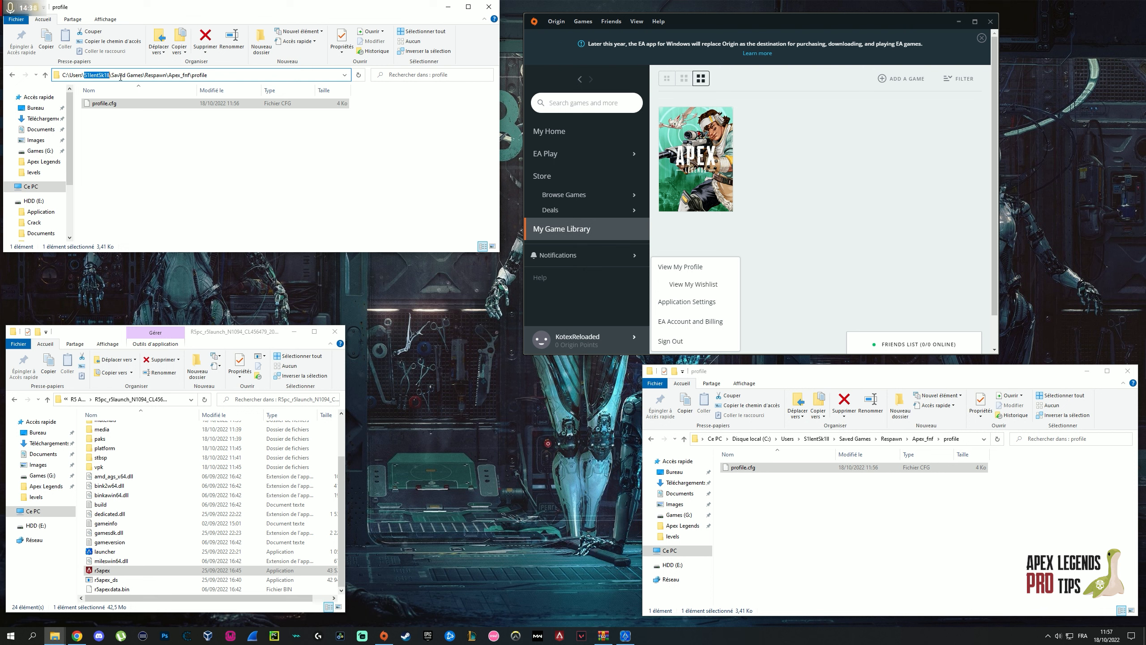
click(114, 74)
drag(110, 75, 82, 76)
click(112, 74)
drag(112, 75, 140, 76)
drag(147, 73, 181, 74)
click(169, 133)
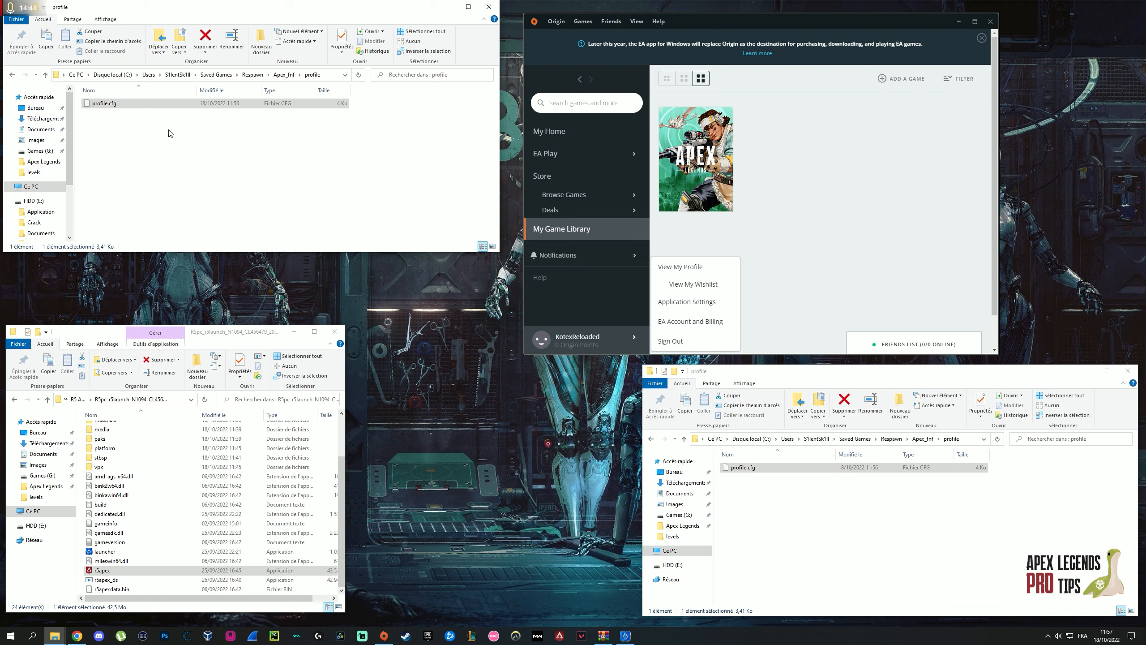
- Open profile.cfg with Bloc-notes, keeping it as the app always used for .cfg files
right_click(169, 104)
click(194, 124)
right_click(121, 104)
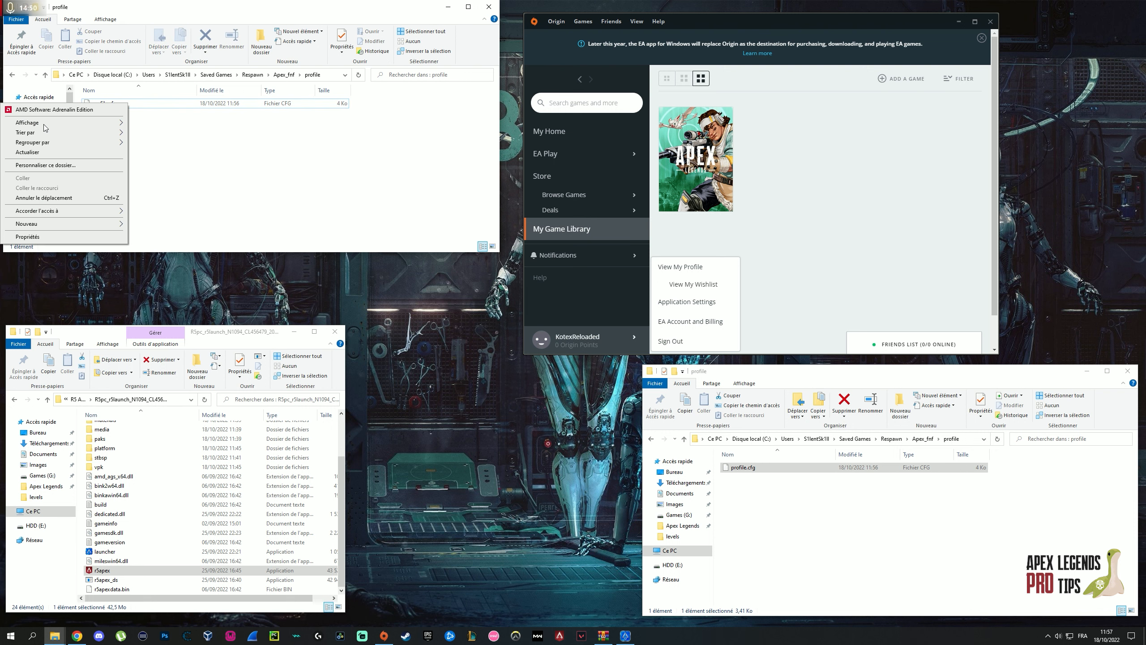
click(138, 113)
right_click(106, 102)
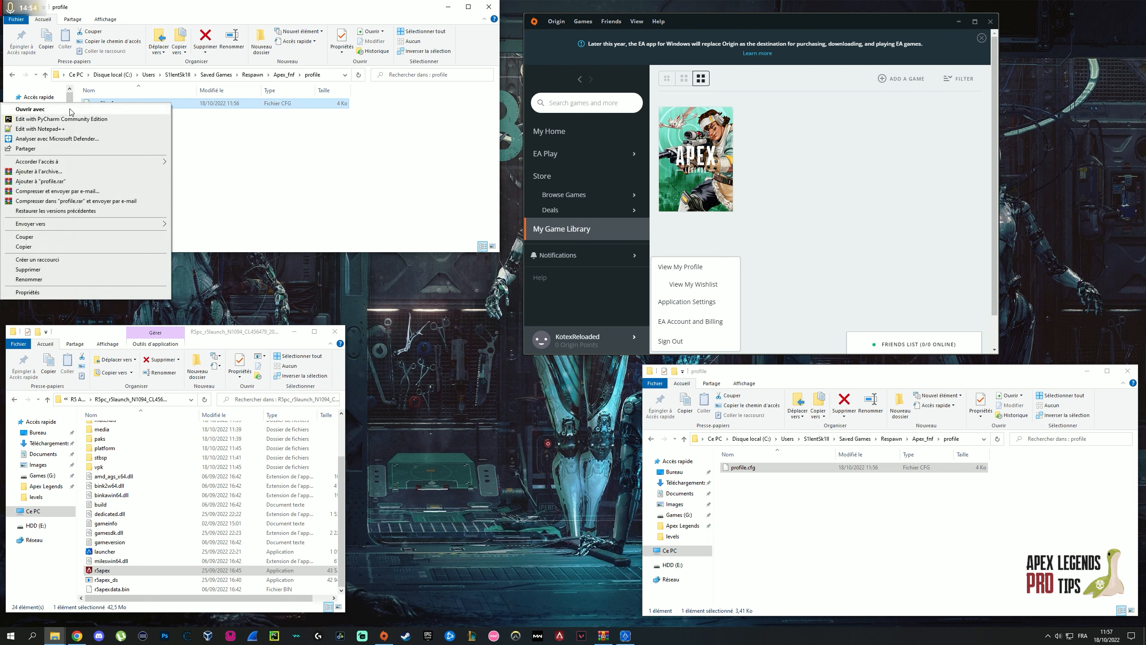
click(70, 110)
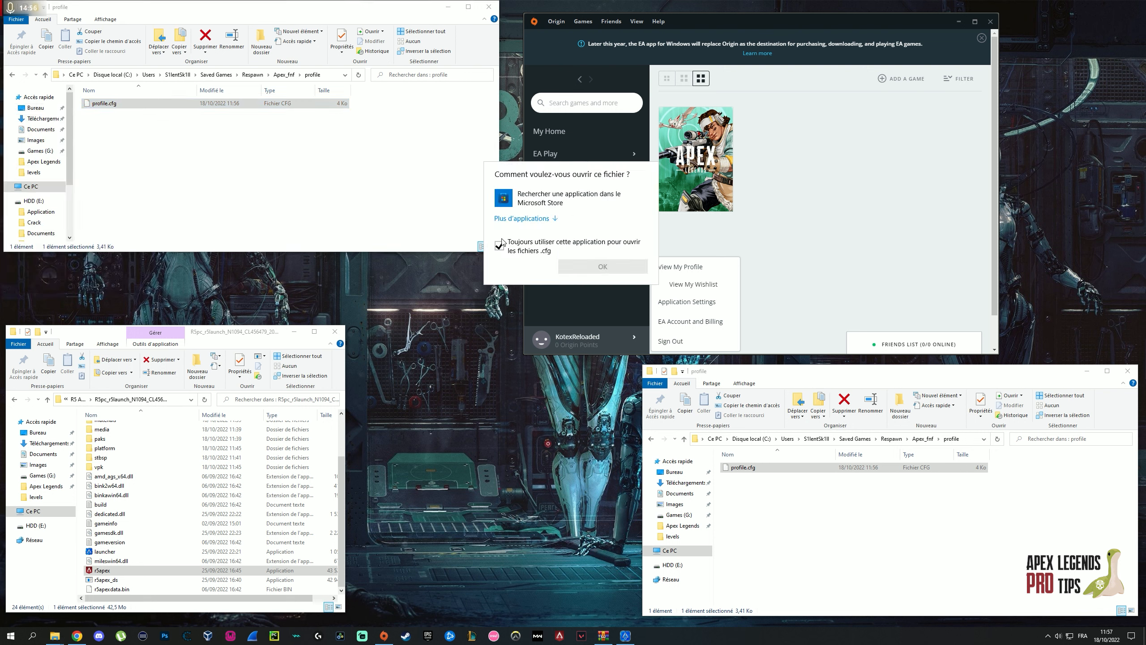
click(525, 218)
click(535, 263)
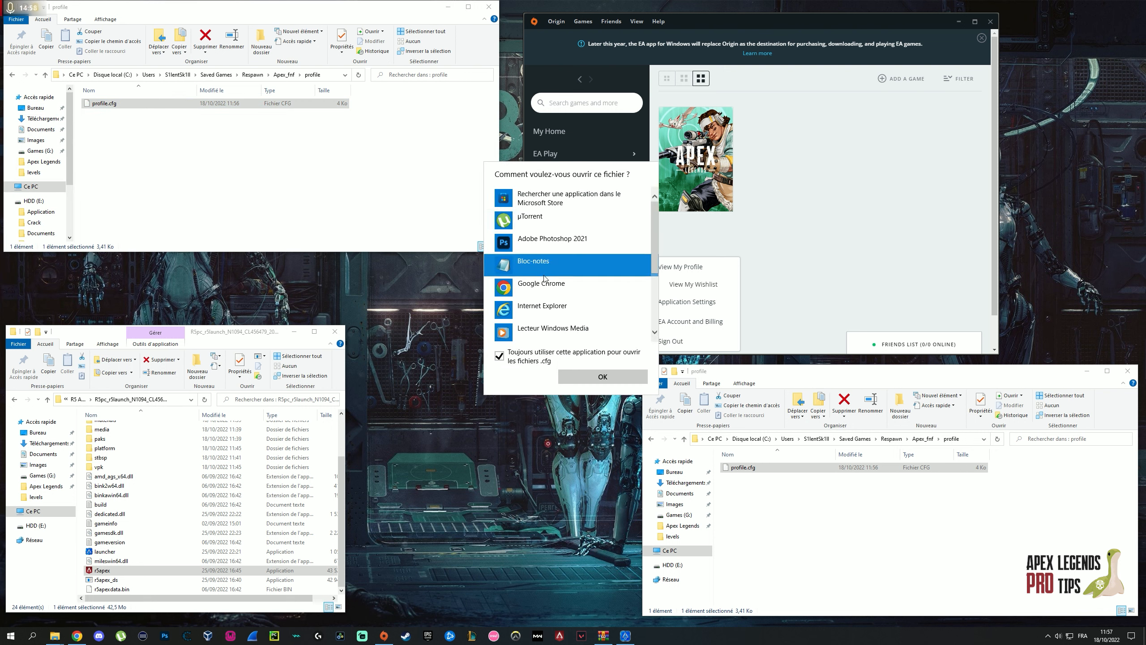
click(580, 378)
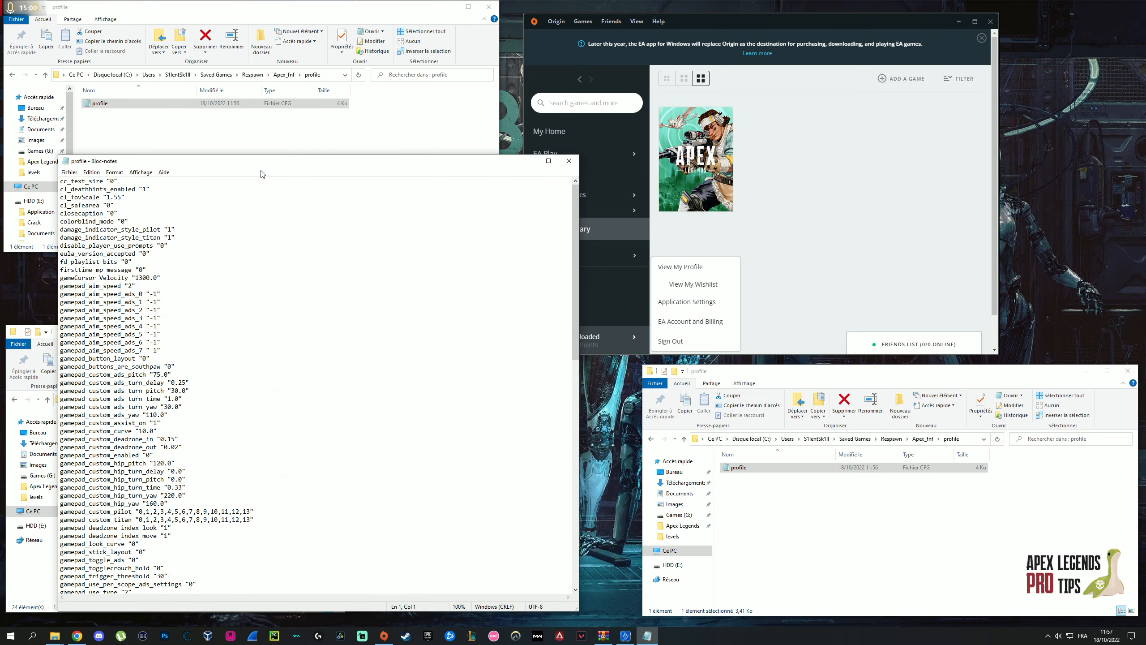
- Set the miles_language value to "english" in profile.cfg, save the file, and close it
drag(264, 160, 566, 142)
scroll(457, 324, down, 2)
scroll(457, 324, down, 19)
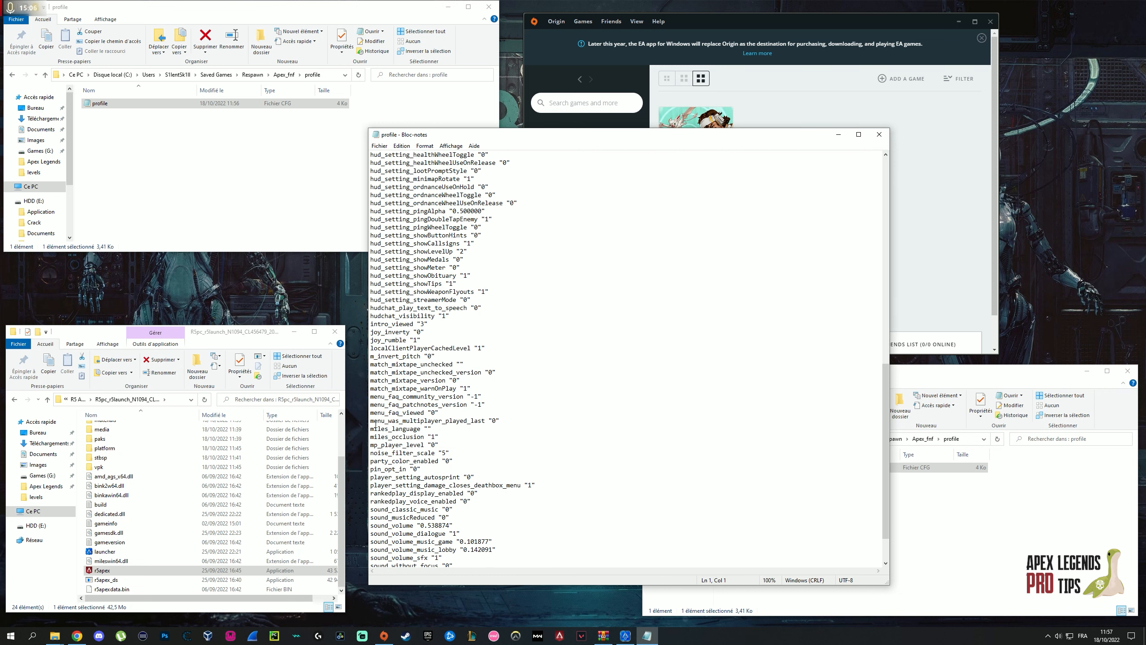
drag(370, 429, 384, 429)
click(428, 429)
text(english)
key(ctrl+s)
click(379, 146)
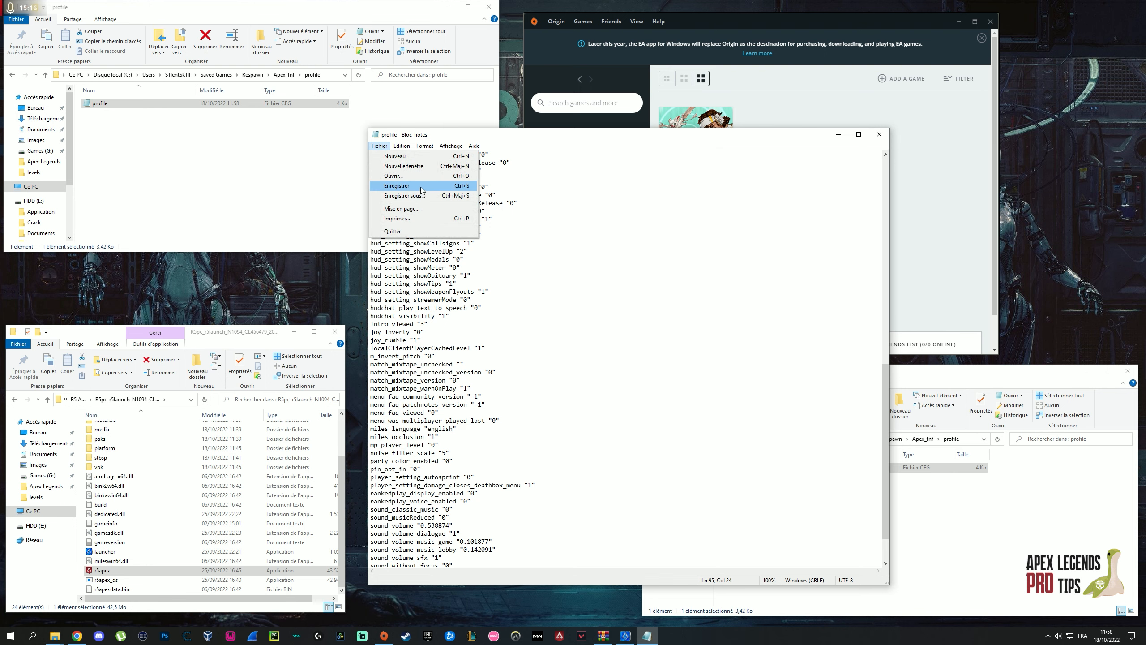
click(420, 187)
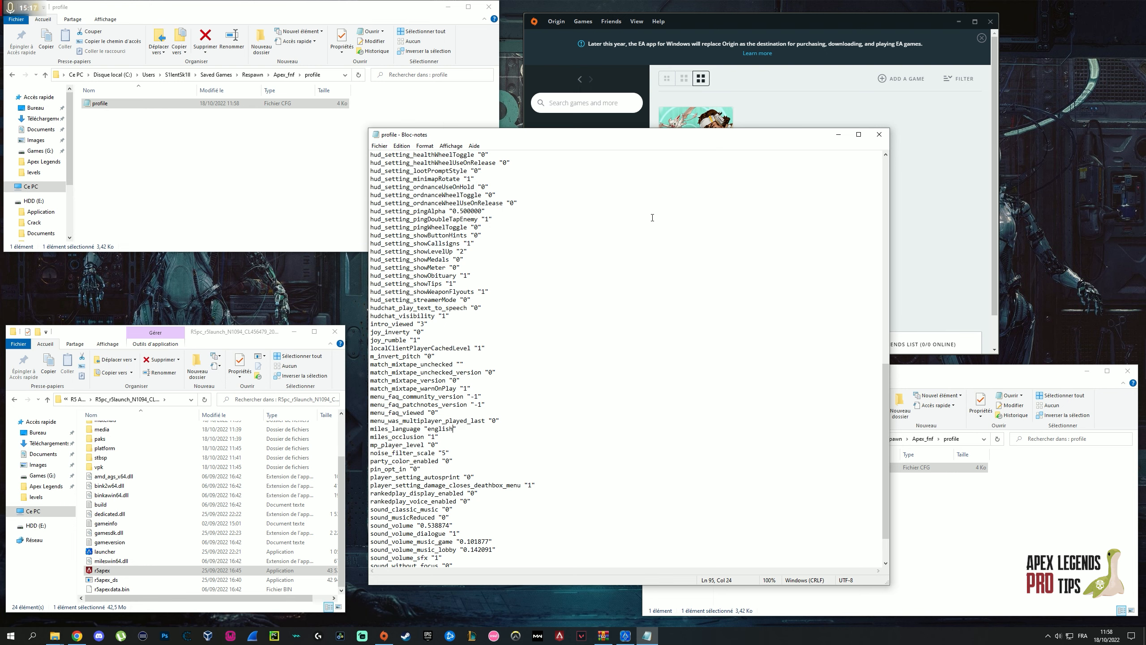
click(879, 134)
- Run r5apex from the R5pc_r5launch folder and continue past the title screen to the R5Reloaded main menu
click(110, 573)
double_click(109, 572)
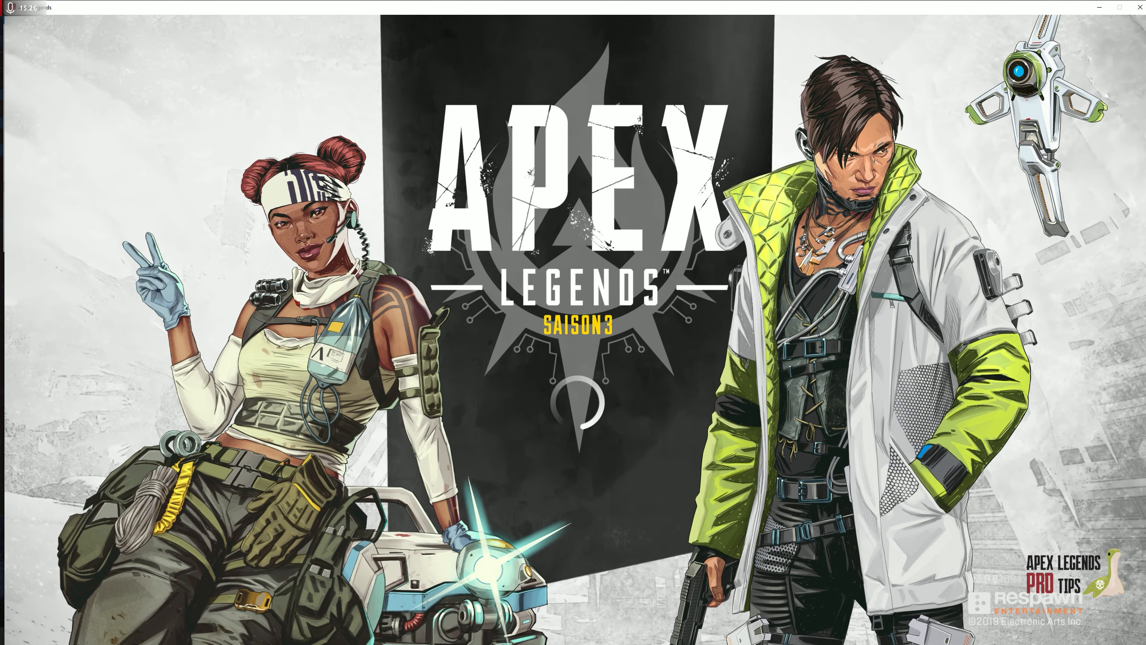
click(408, 436)
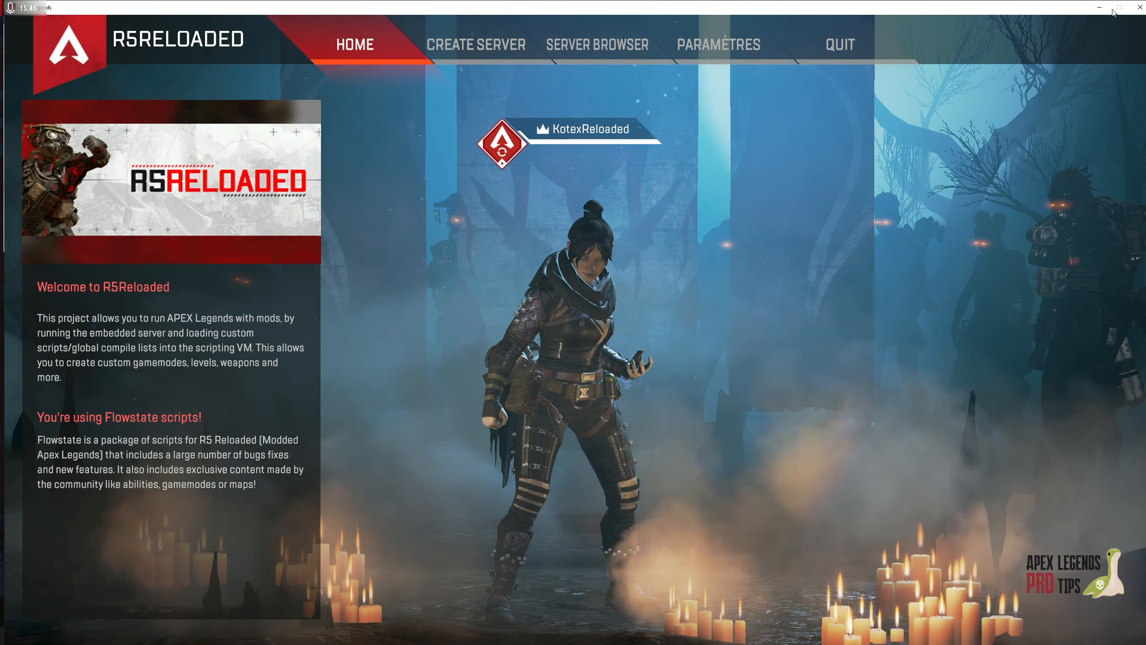
- Set the game's display mode to Plein écran in the video settings and apply the change
click(716, 49)
click(643, 45)
click(523, 109)
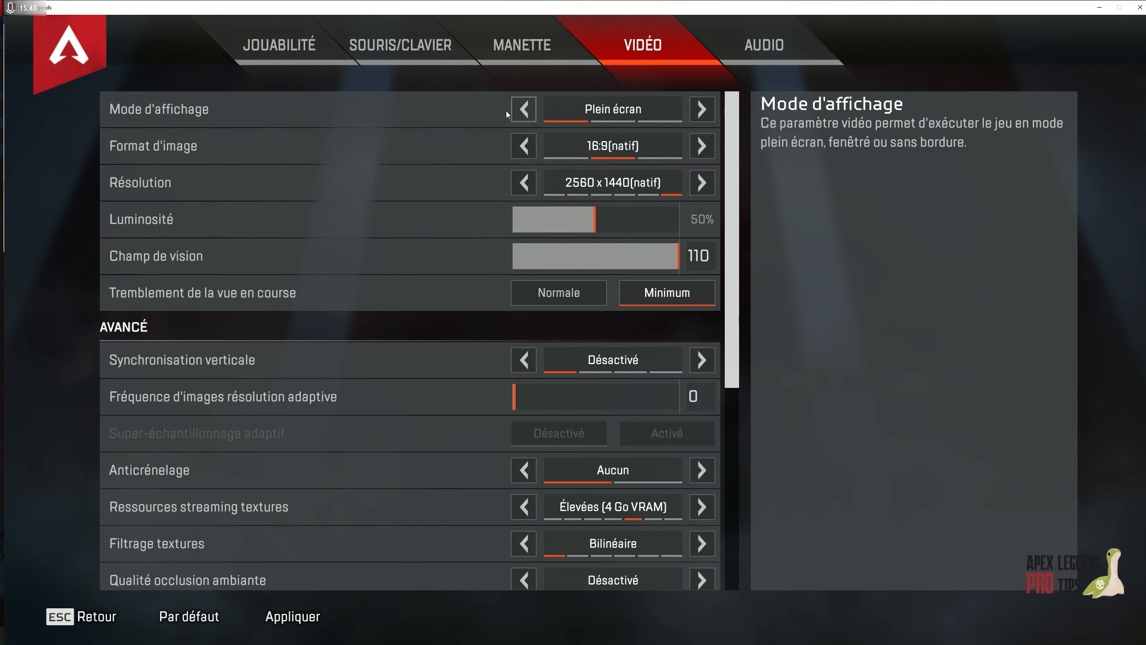
click(295, 616)
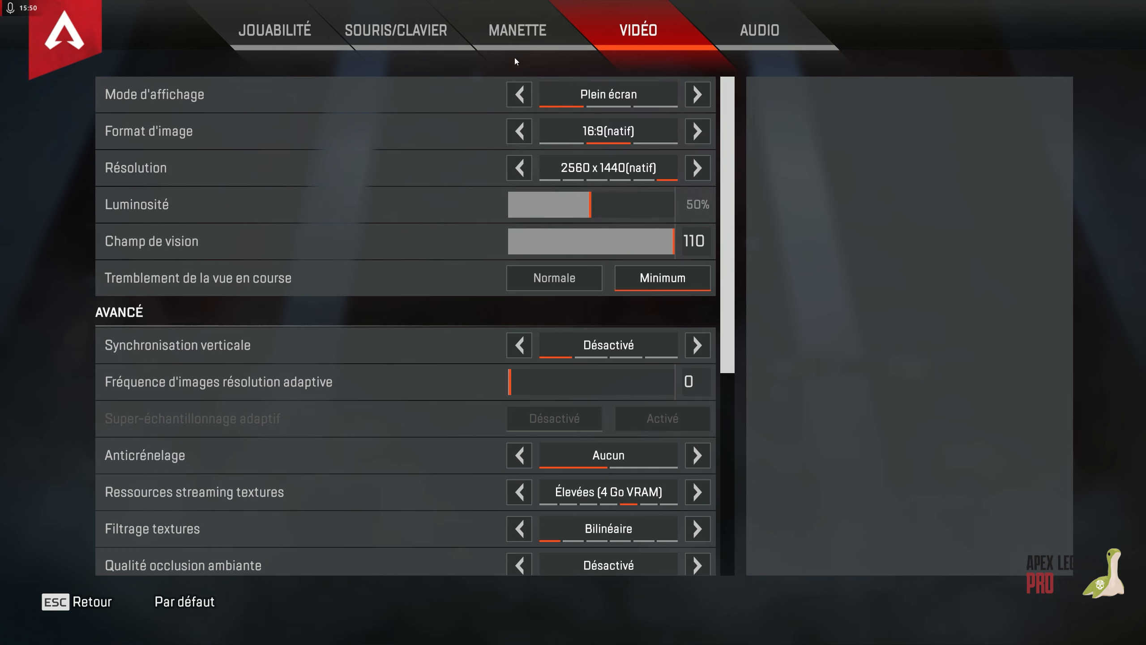
- Set the mouse sensitivity to 1.6 and review the keyboard bindings in the game settings
click(419, 43)
click(704, 95)
key(BackSpace)
text(8)
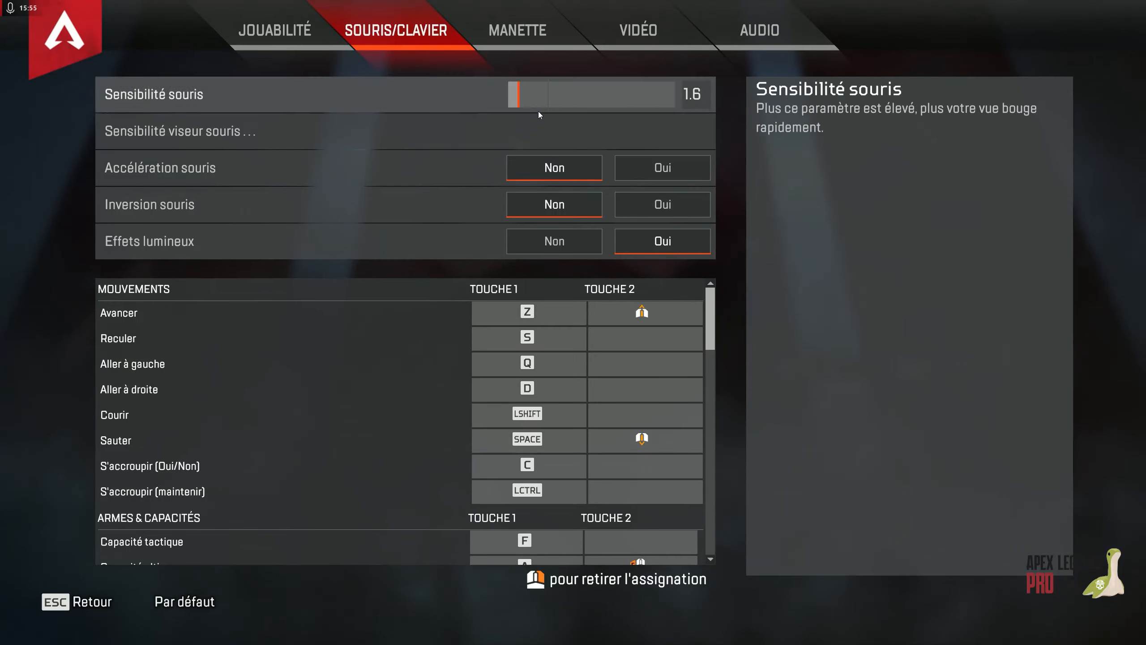
scroll(552, 296, down, 4)
scroll(589, 342, up, 4)
scroll(589, 342, down, 15)
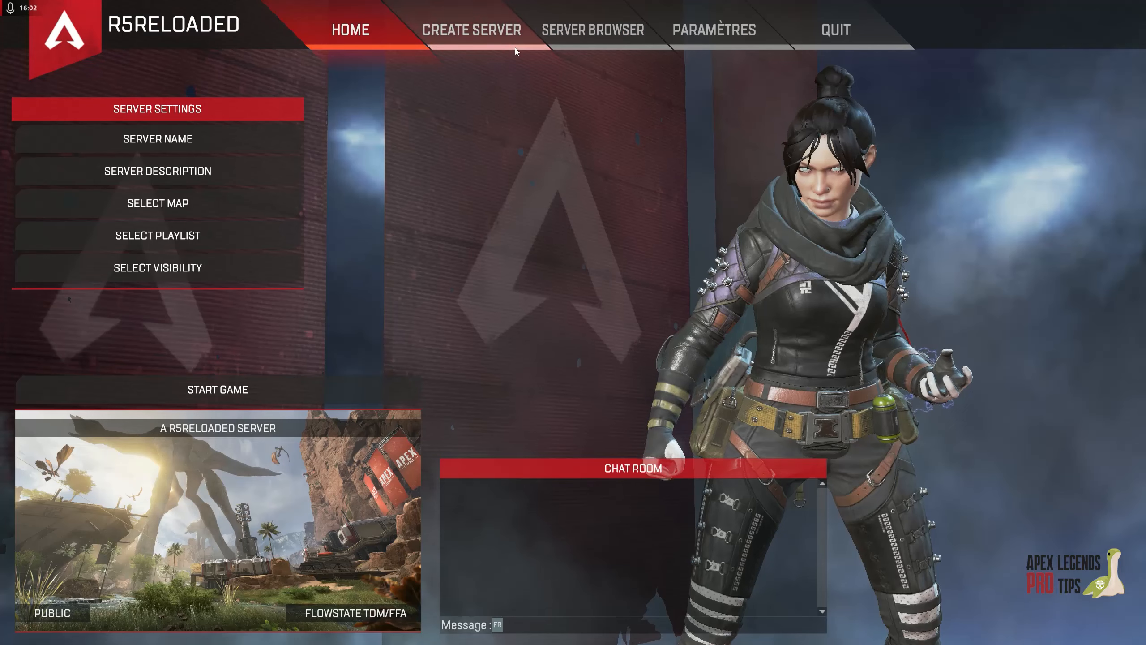
- Browse the server creation page and the online server list, viewing the details of NAEast Flowstate FFA Drop-Off 24 7
click(501, 30)
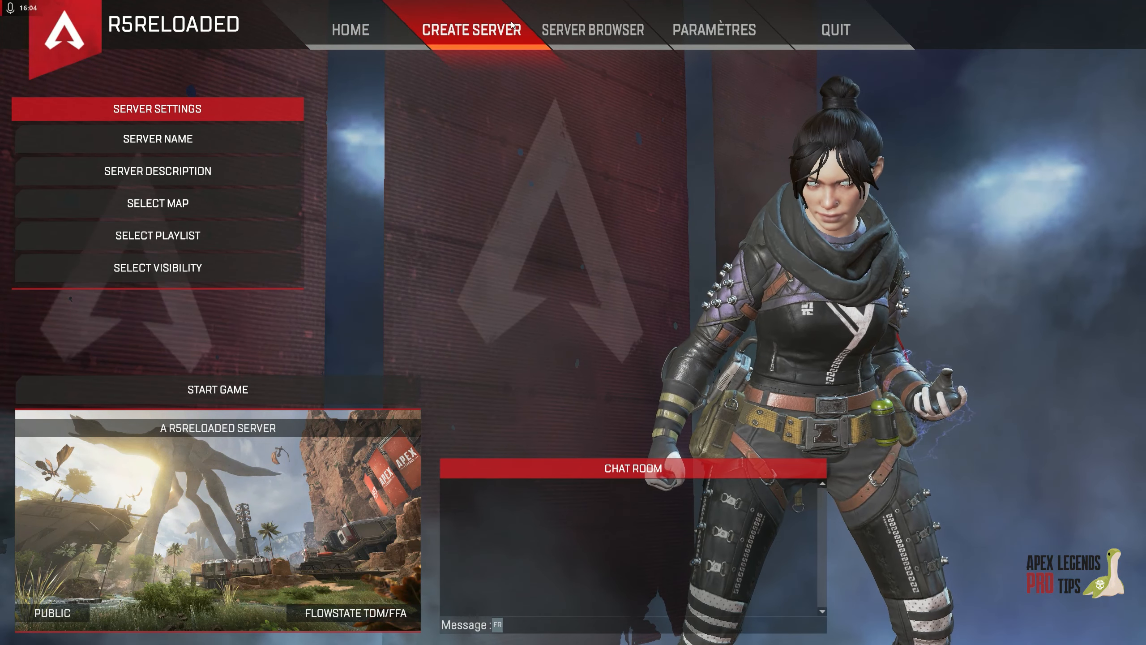
click(592, 30)
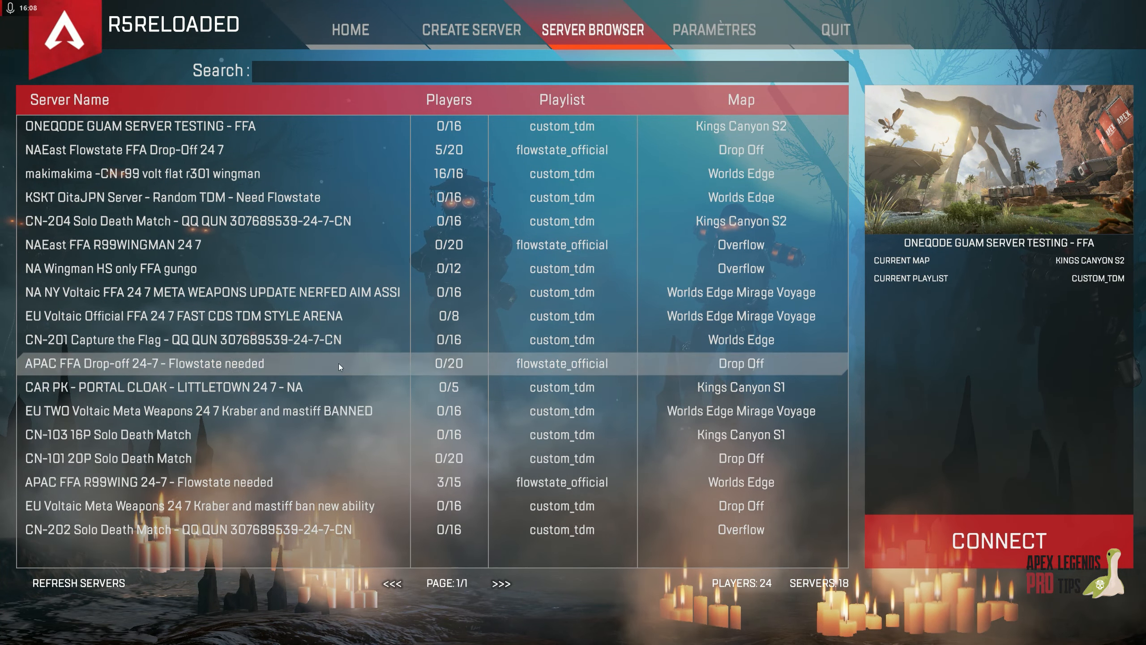
click(401, 154)
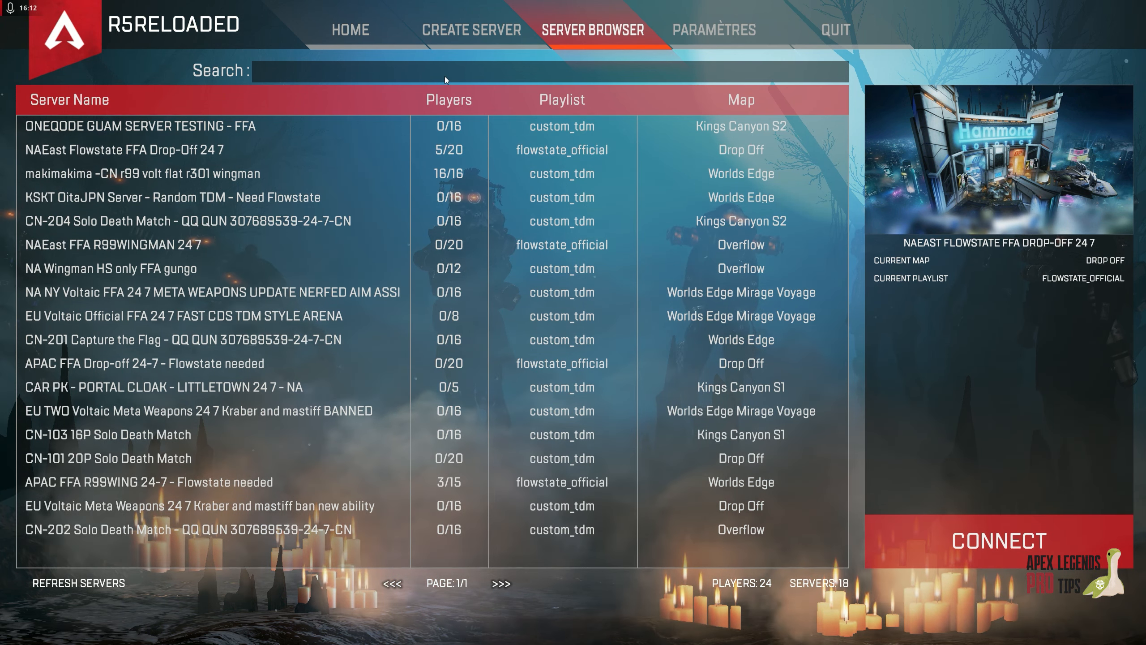
- Return to server creation and set the new server's playlist to Flowstate Aim Trainer
click(452, 35)
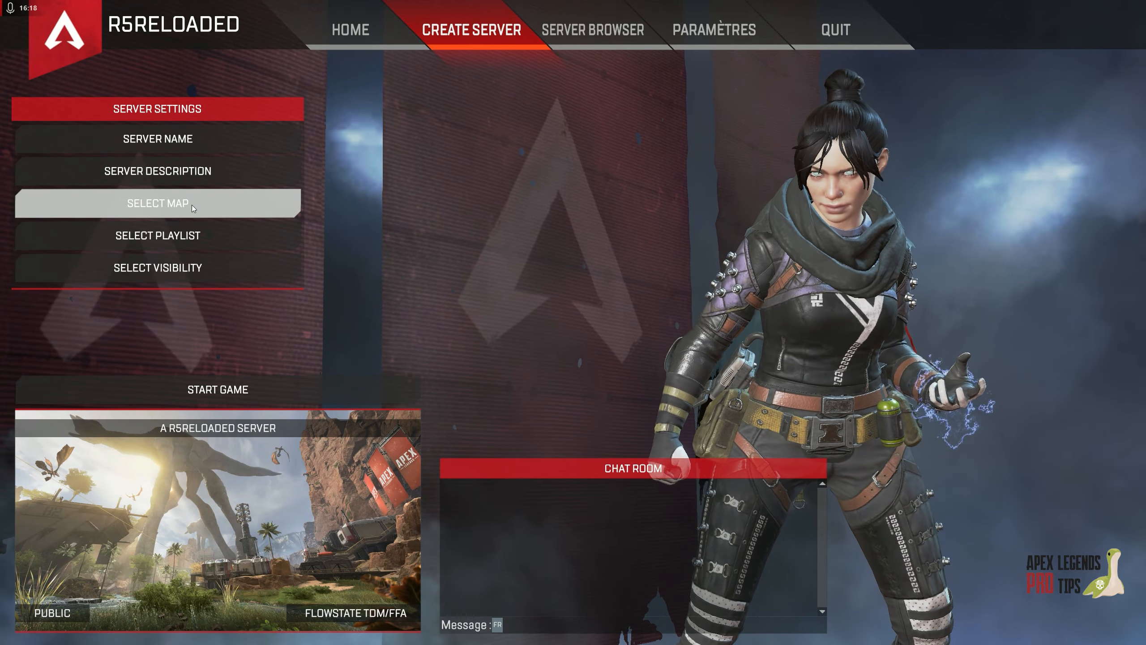
click(180, 235)
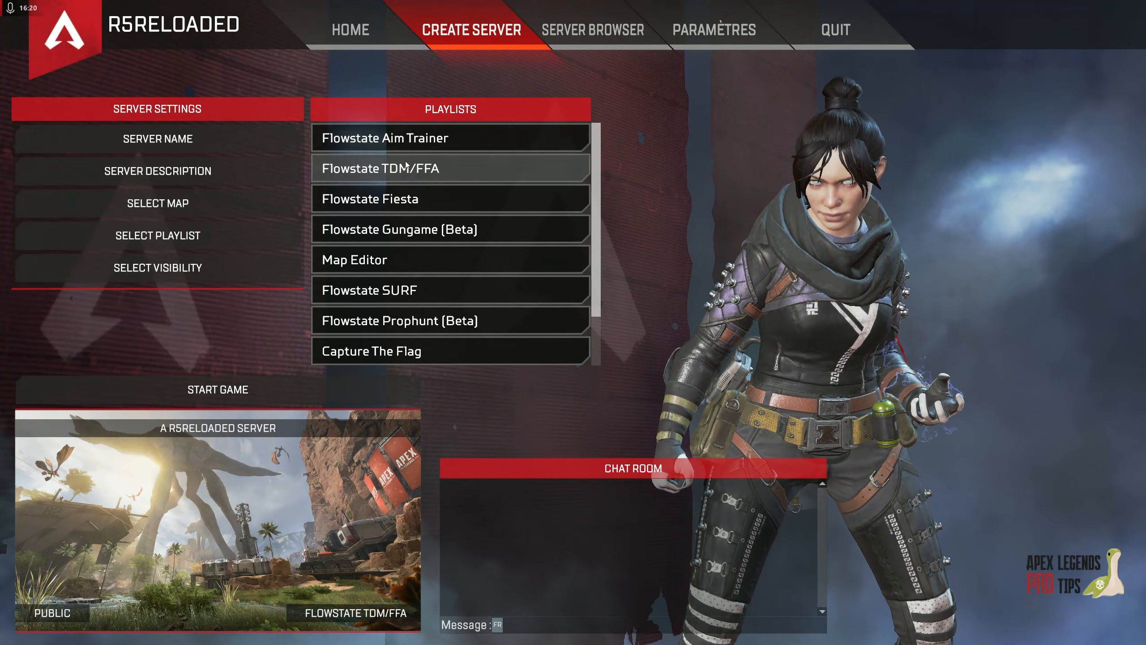
scroll(419, 171, down, 2)
click(418, 171)
scroll(422, 178, up, 2)
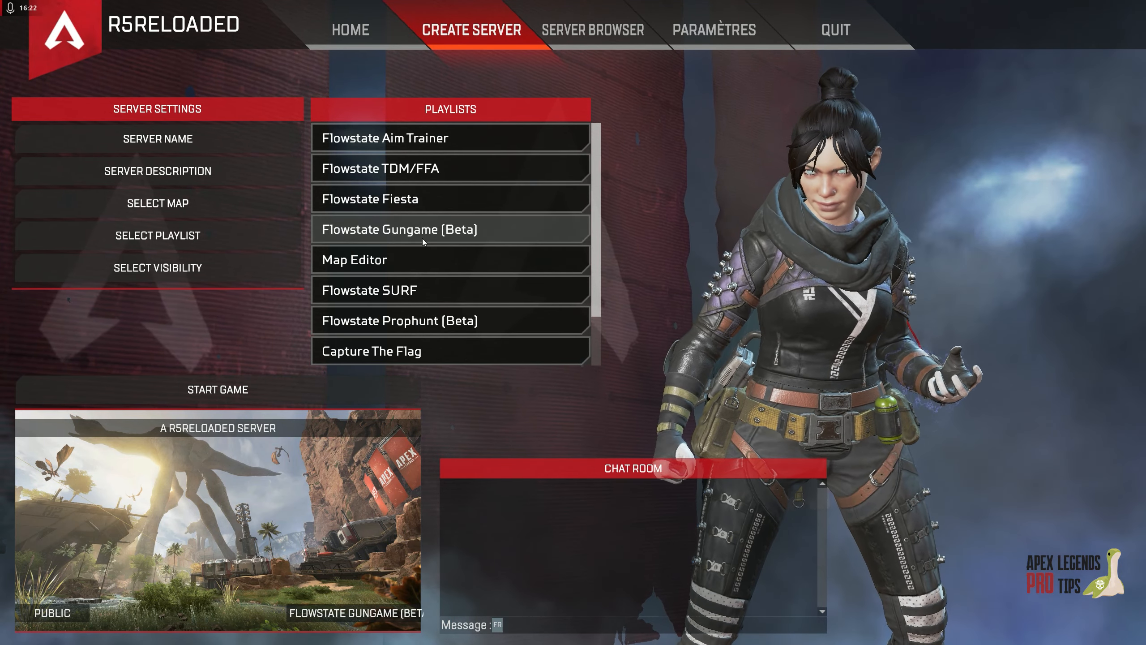
click(421, 138)
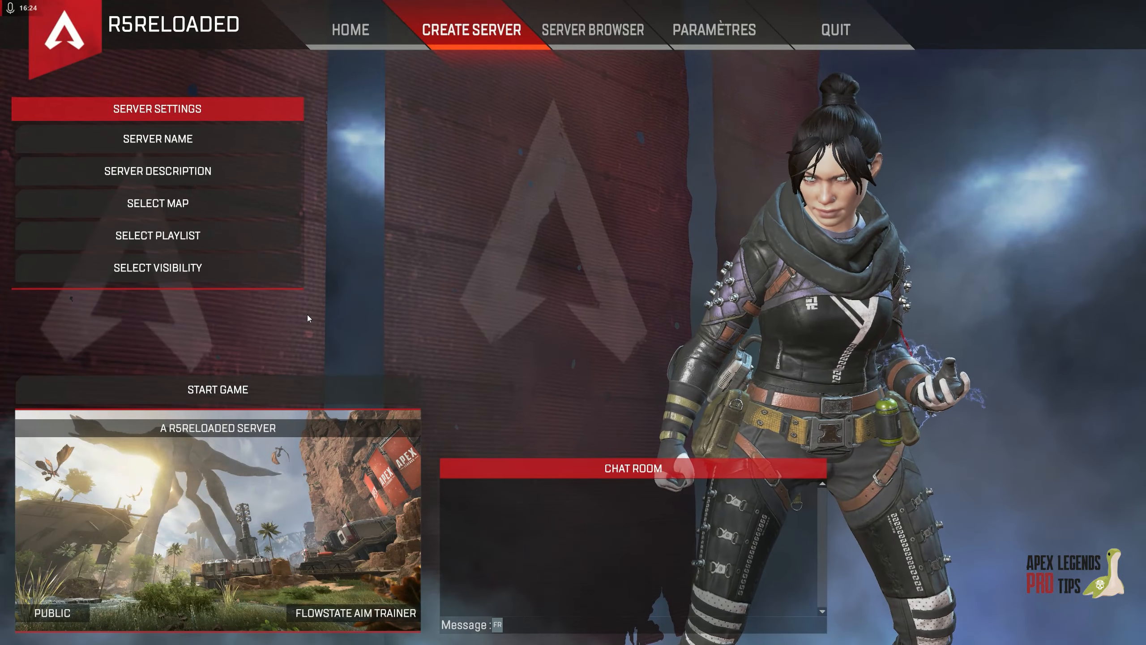
- Reselect the Flowstate Aim Trainer playlist for the server and start the game
click(203, 250)
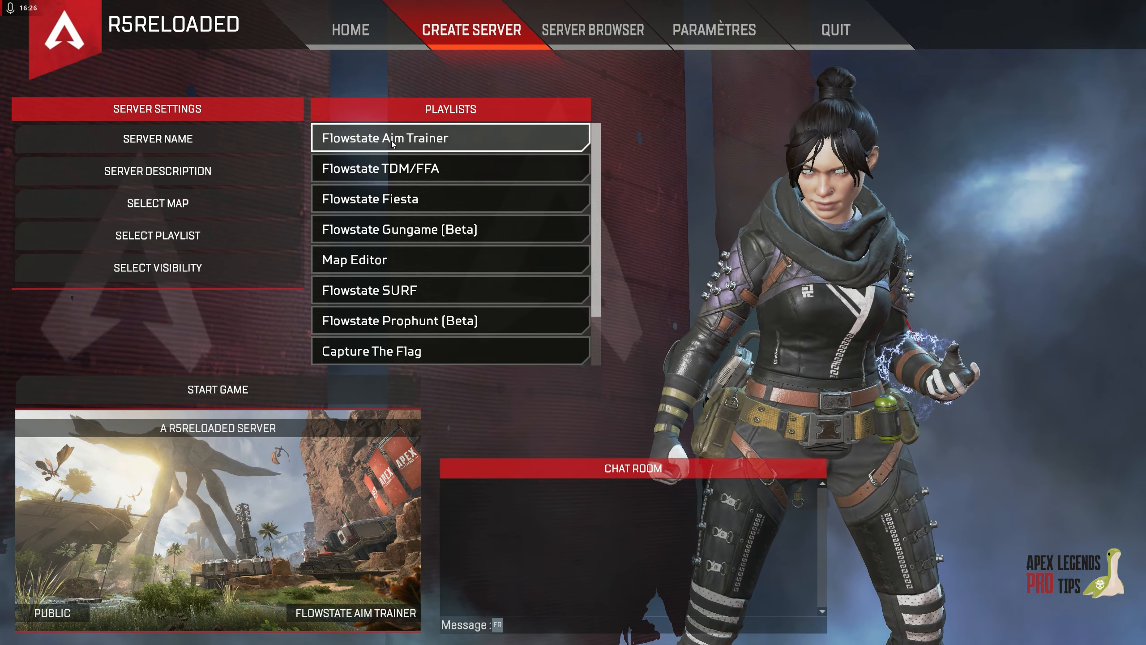
click(392, 144)
click(293, 235)
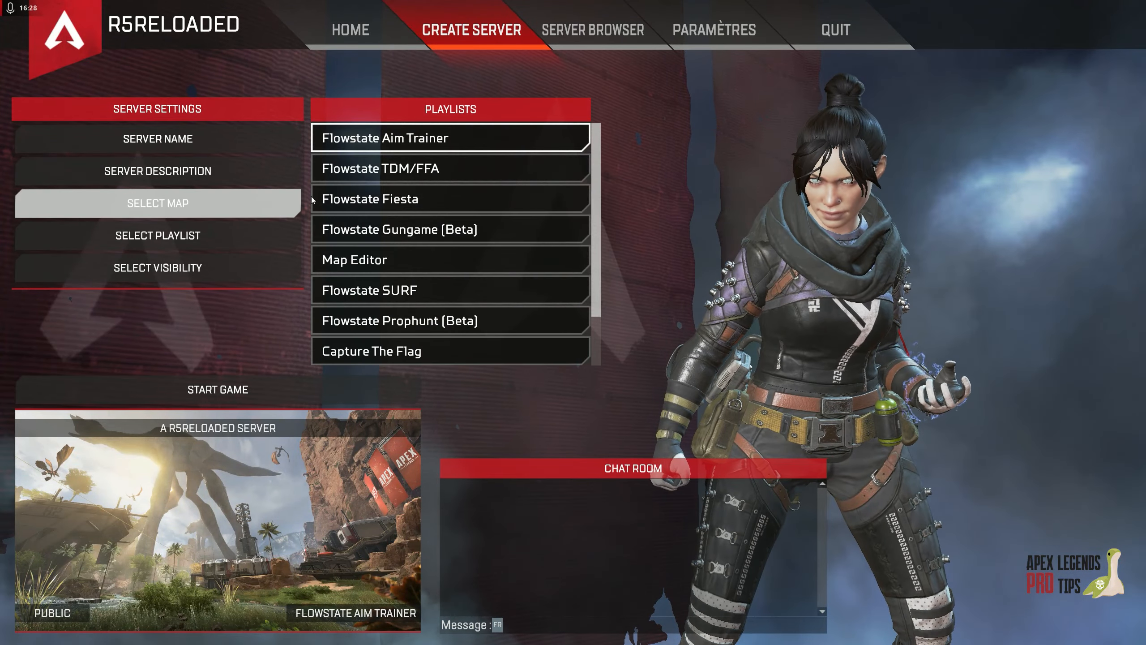
click(393, 143)
click(375, 394)
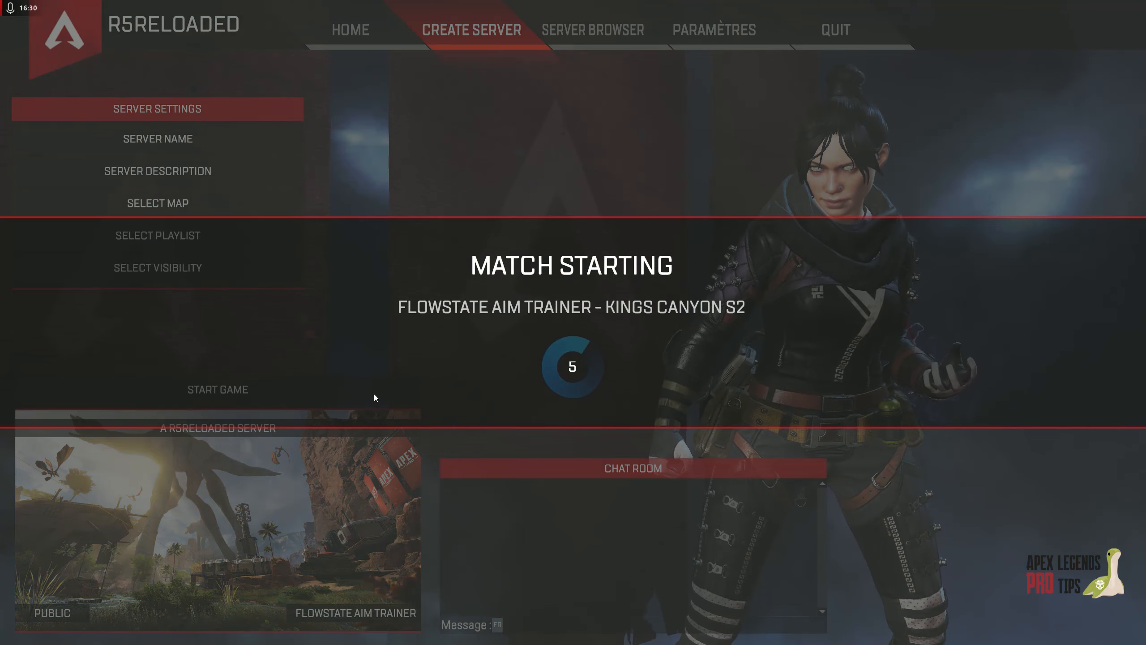